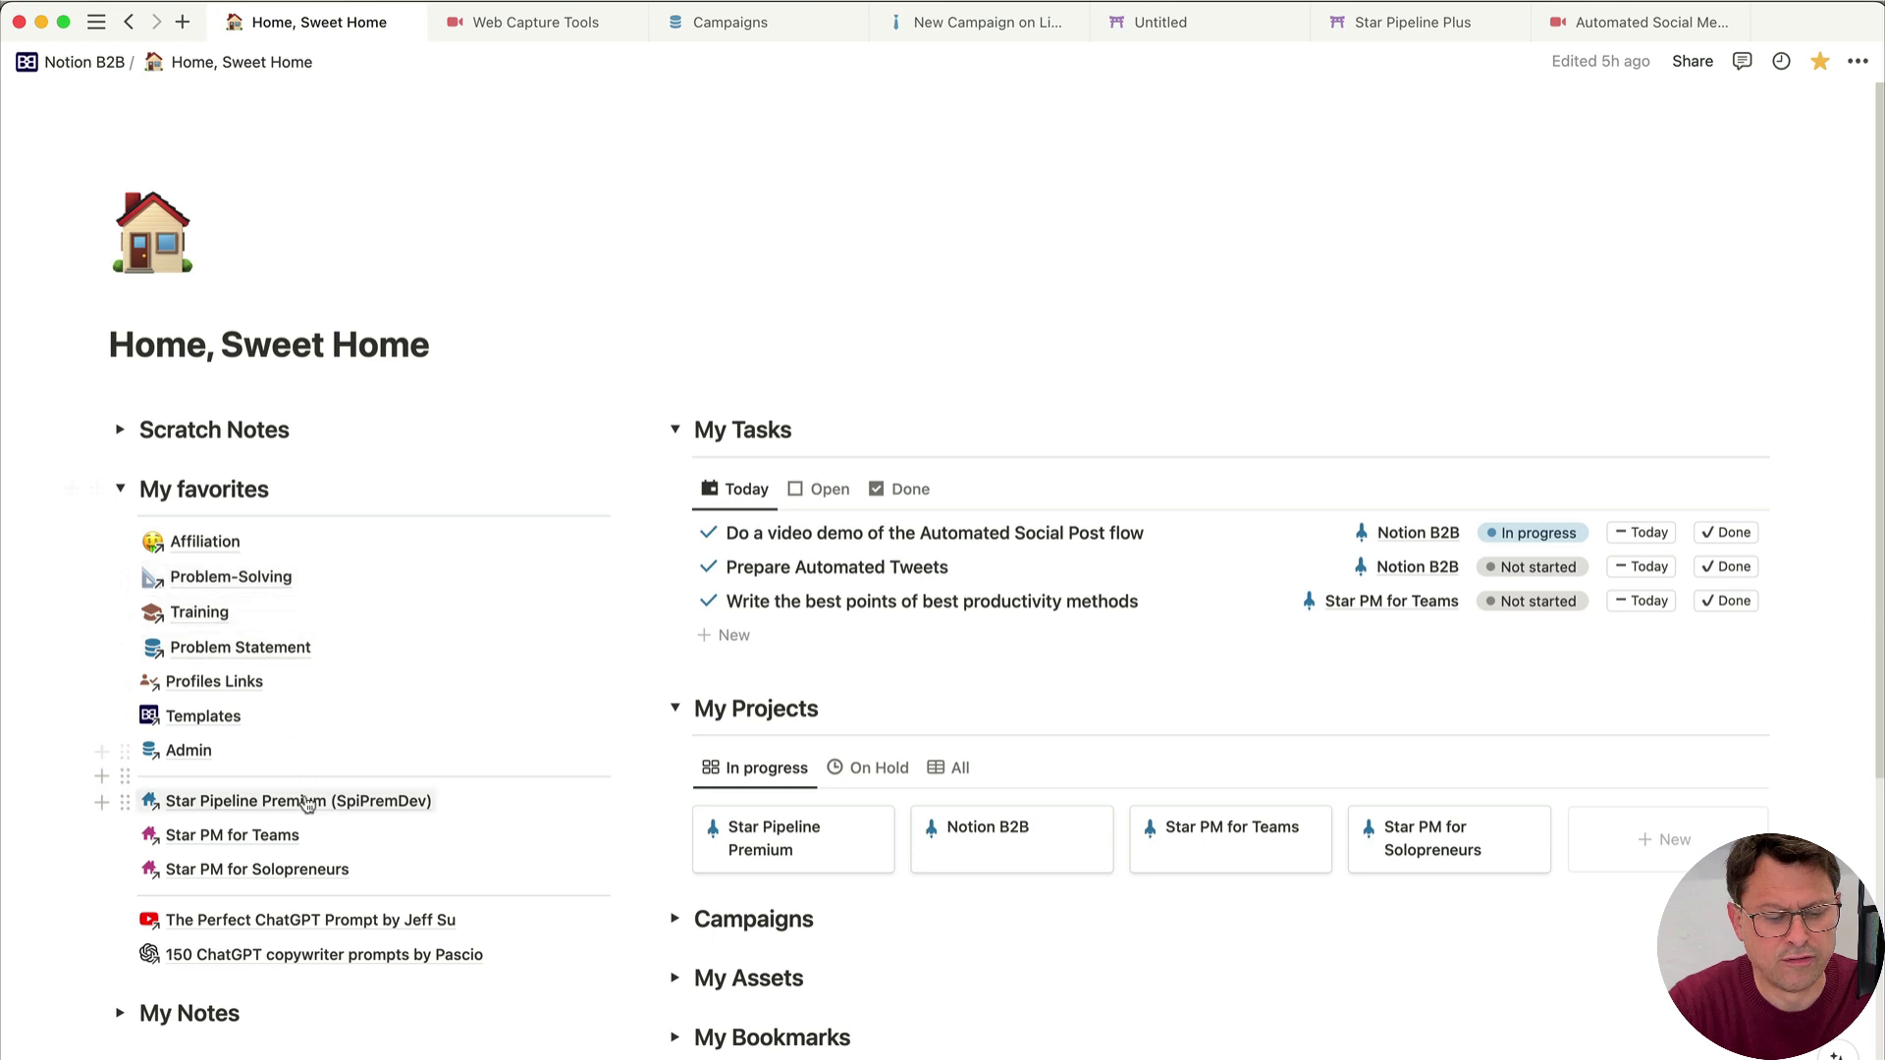
Step: Expand My Assets on Home, Sweet Home and switch it to the Done view
mouse_move(307, 805)
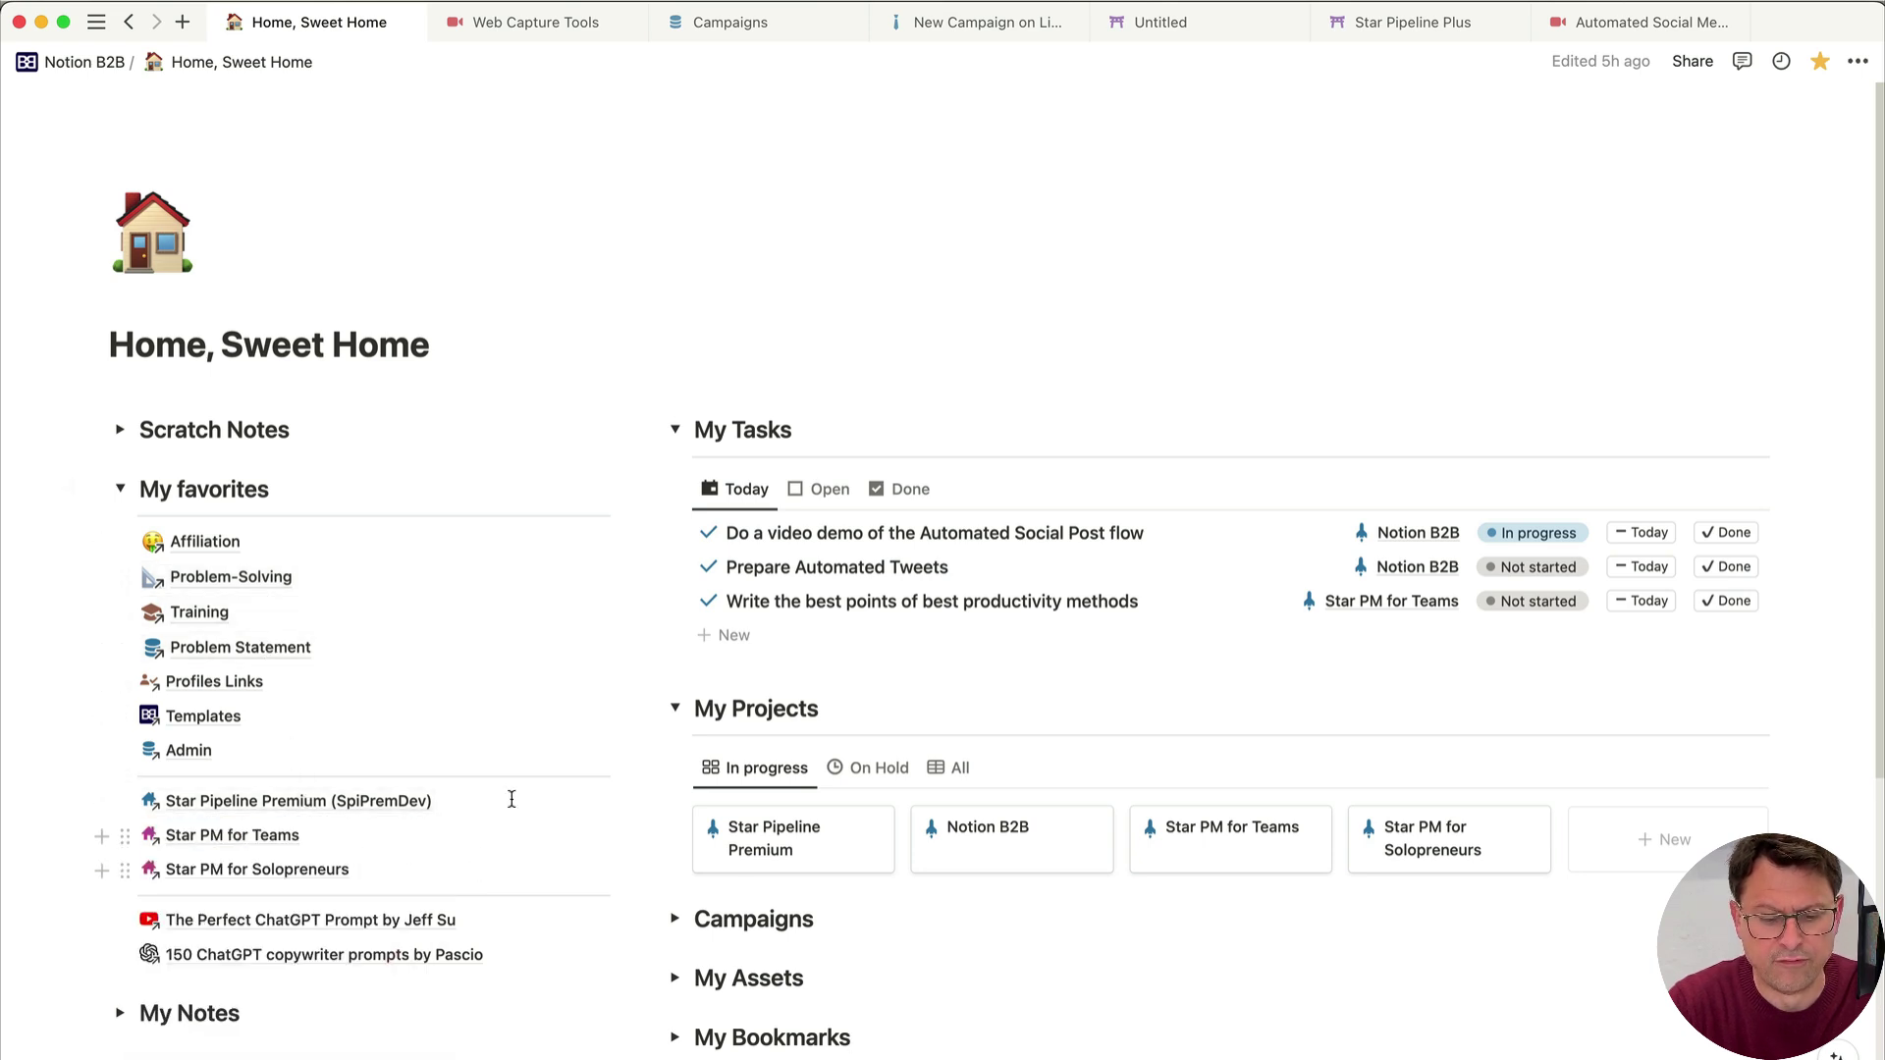
scroll(1036, 883, "down", 1)
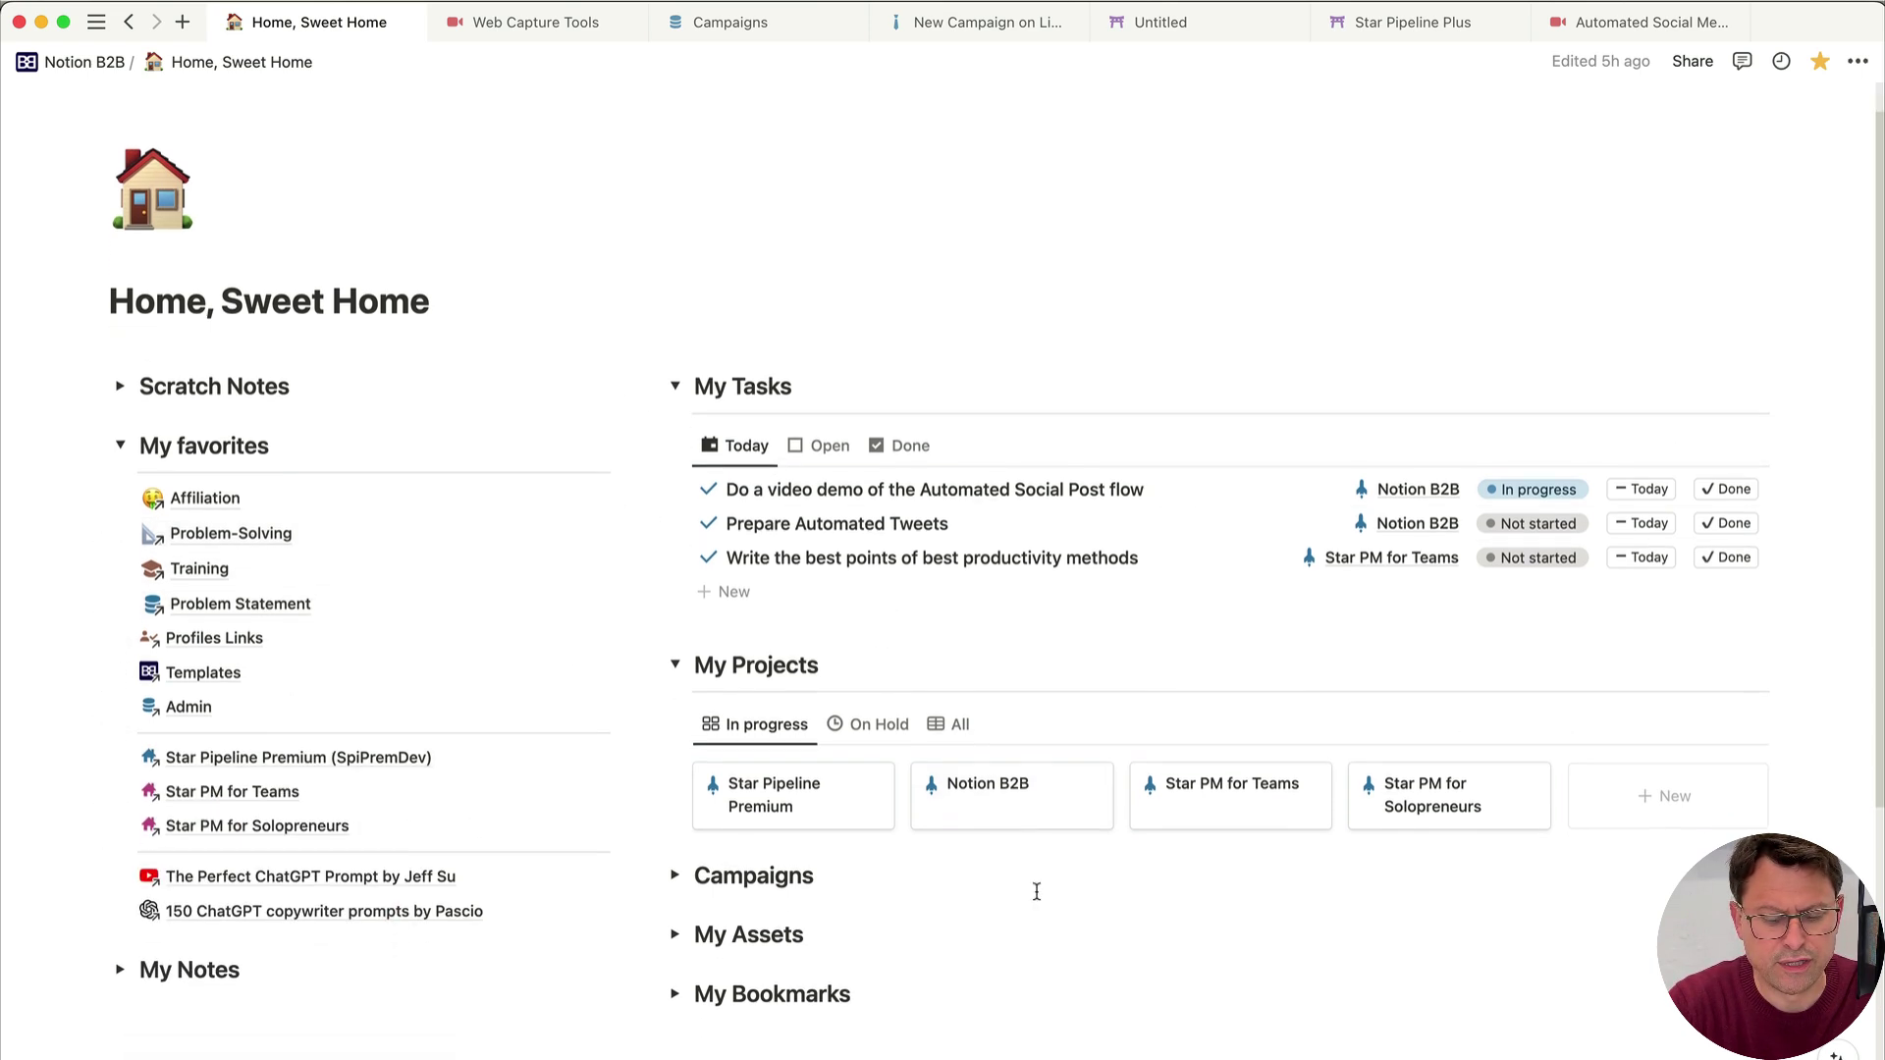
scroll(1037, 892, "down", 4)
left_click(1037, 891)
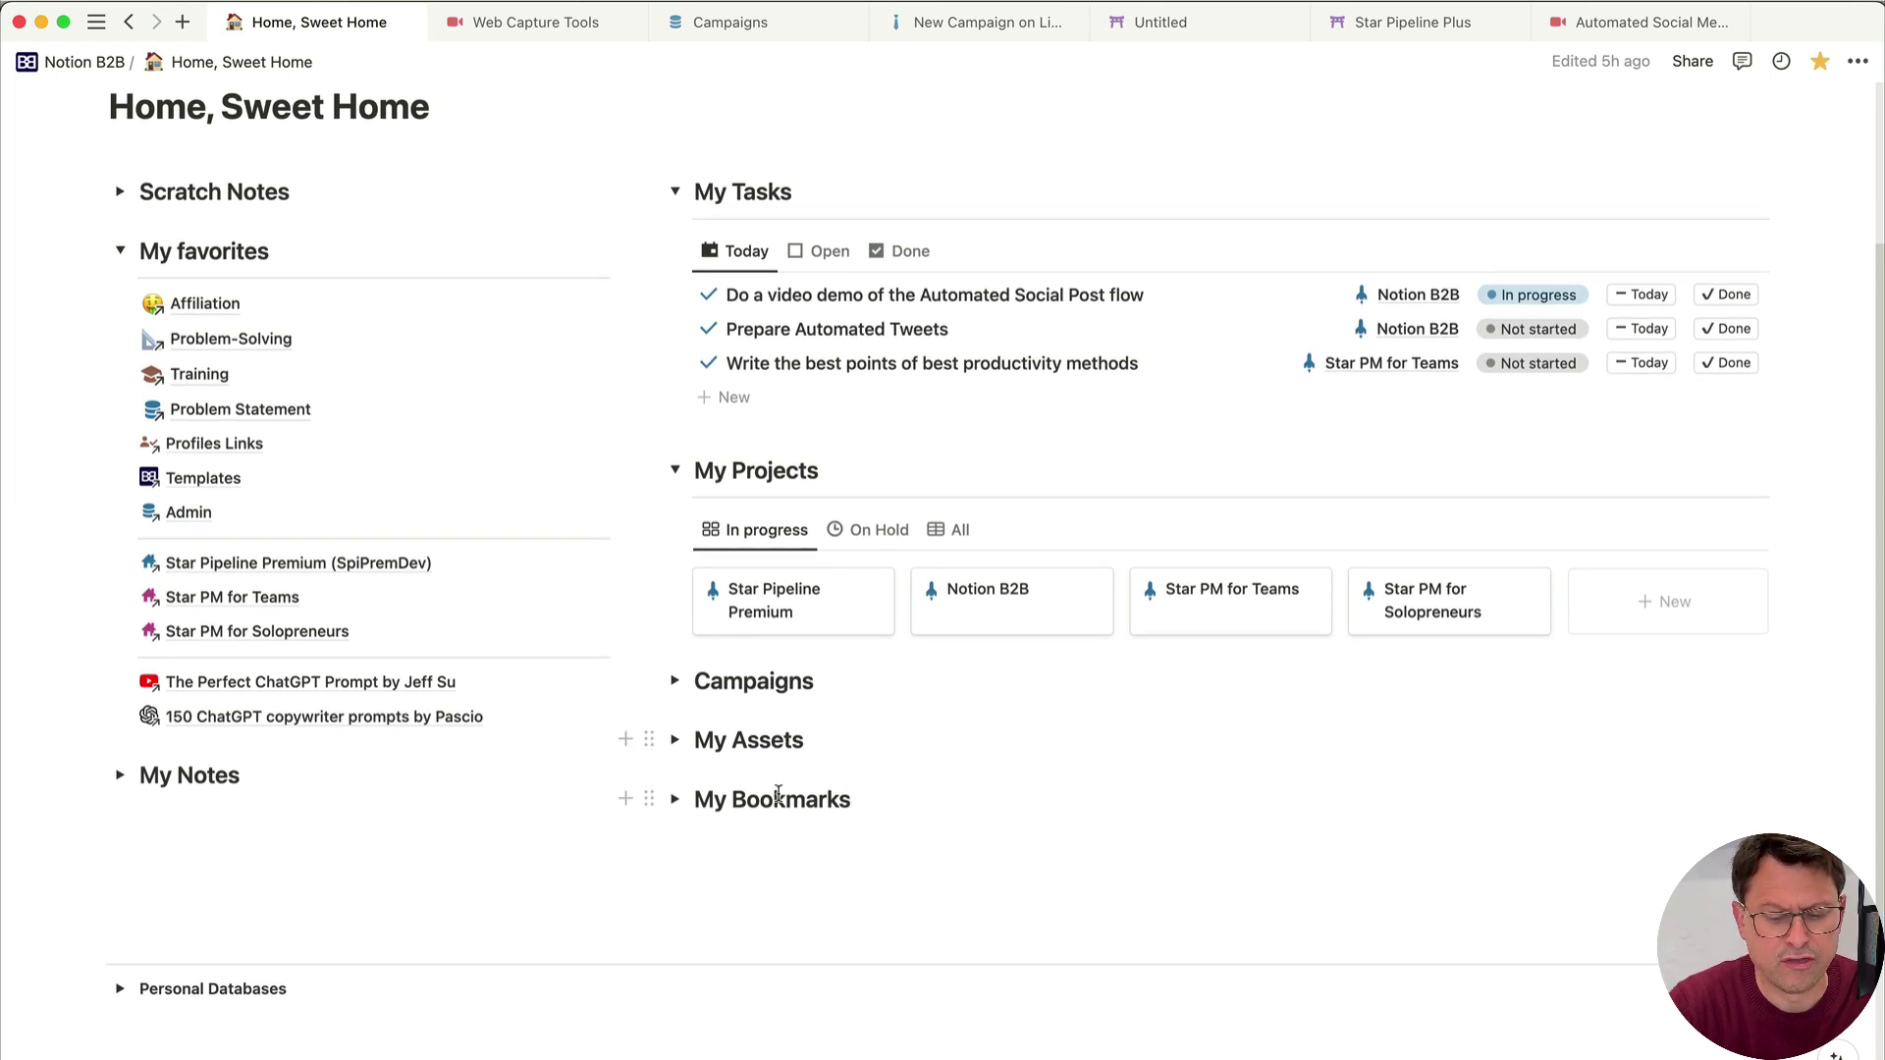
left_click(672, 741)
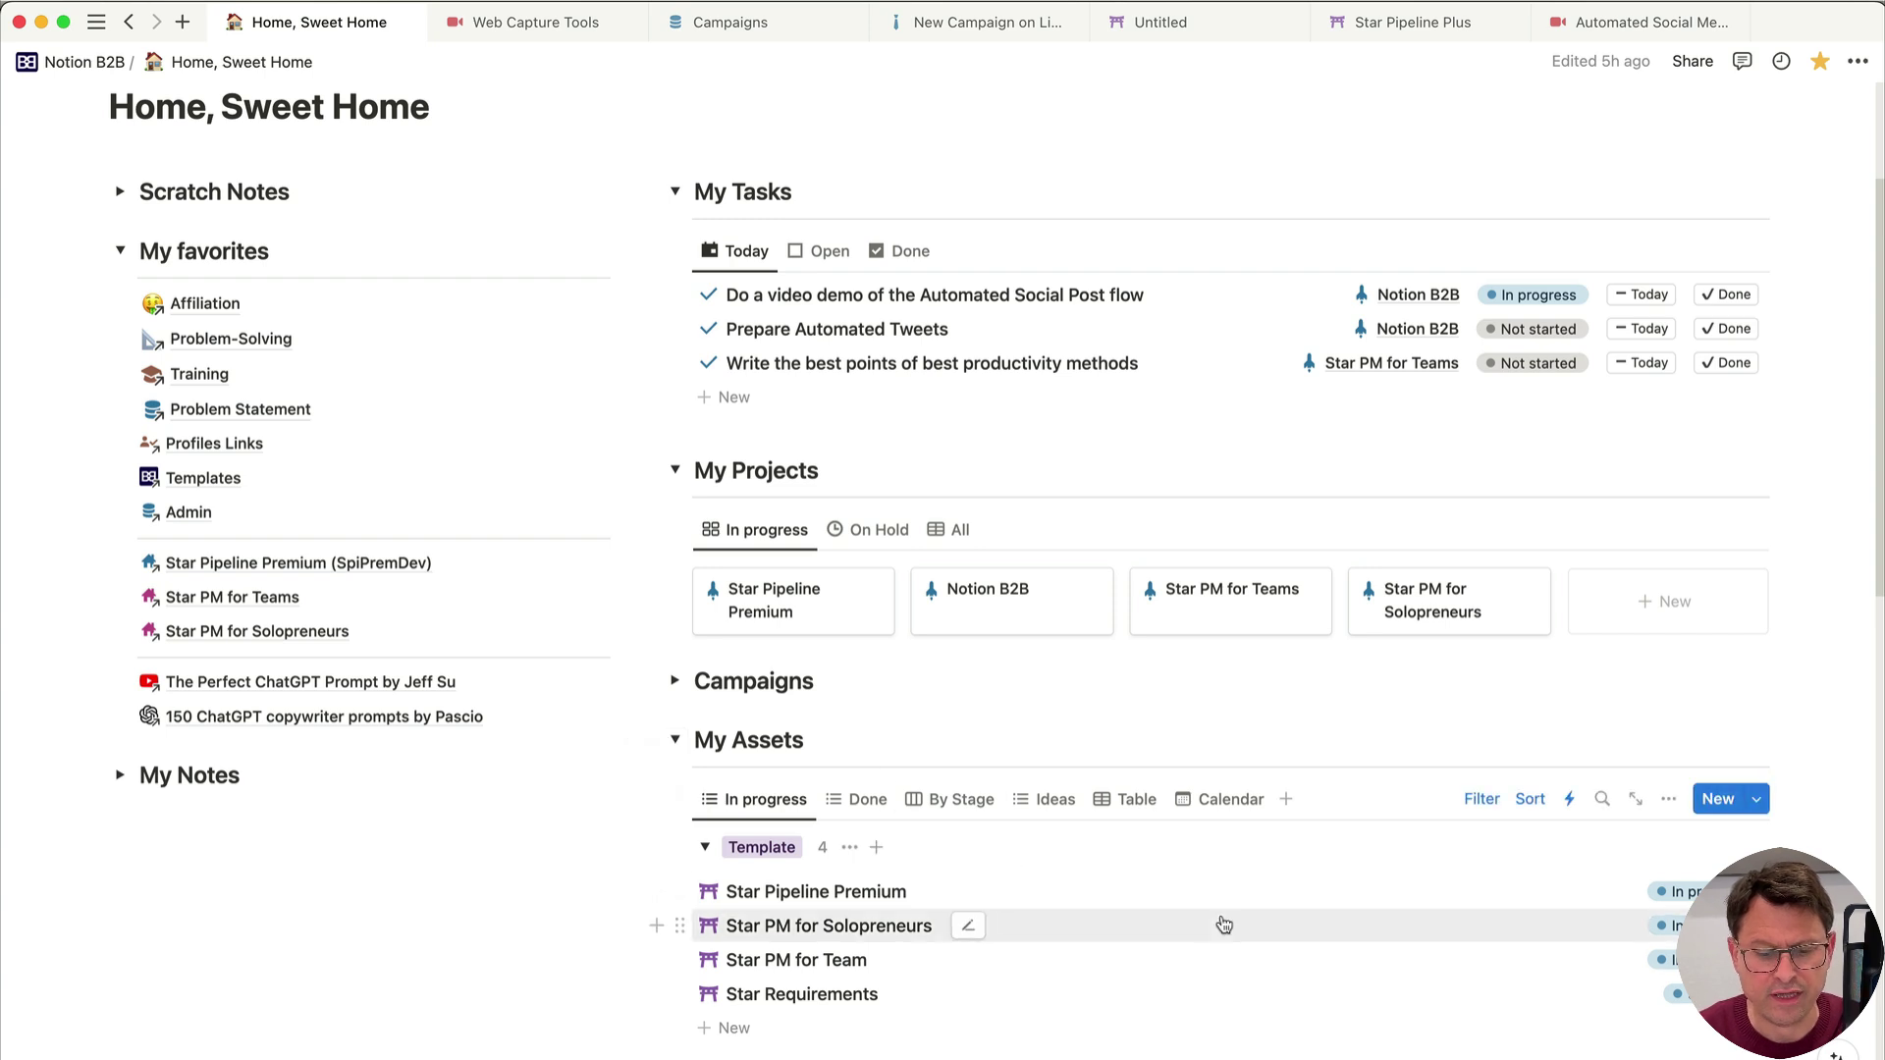
scroll(1224, 925, "down", 8)
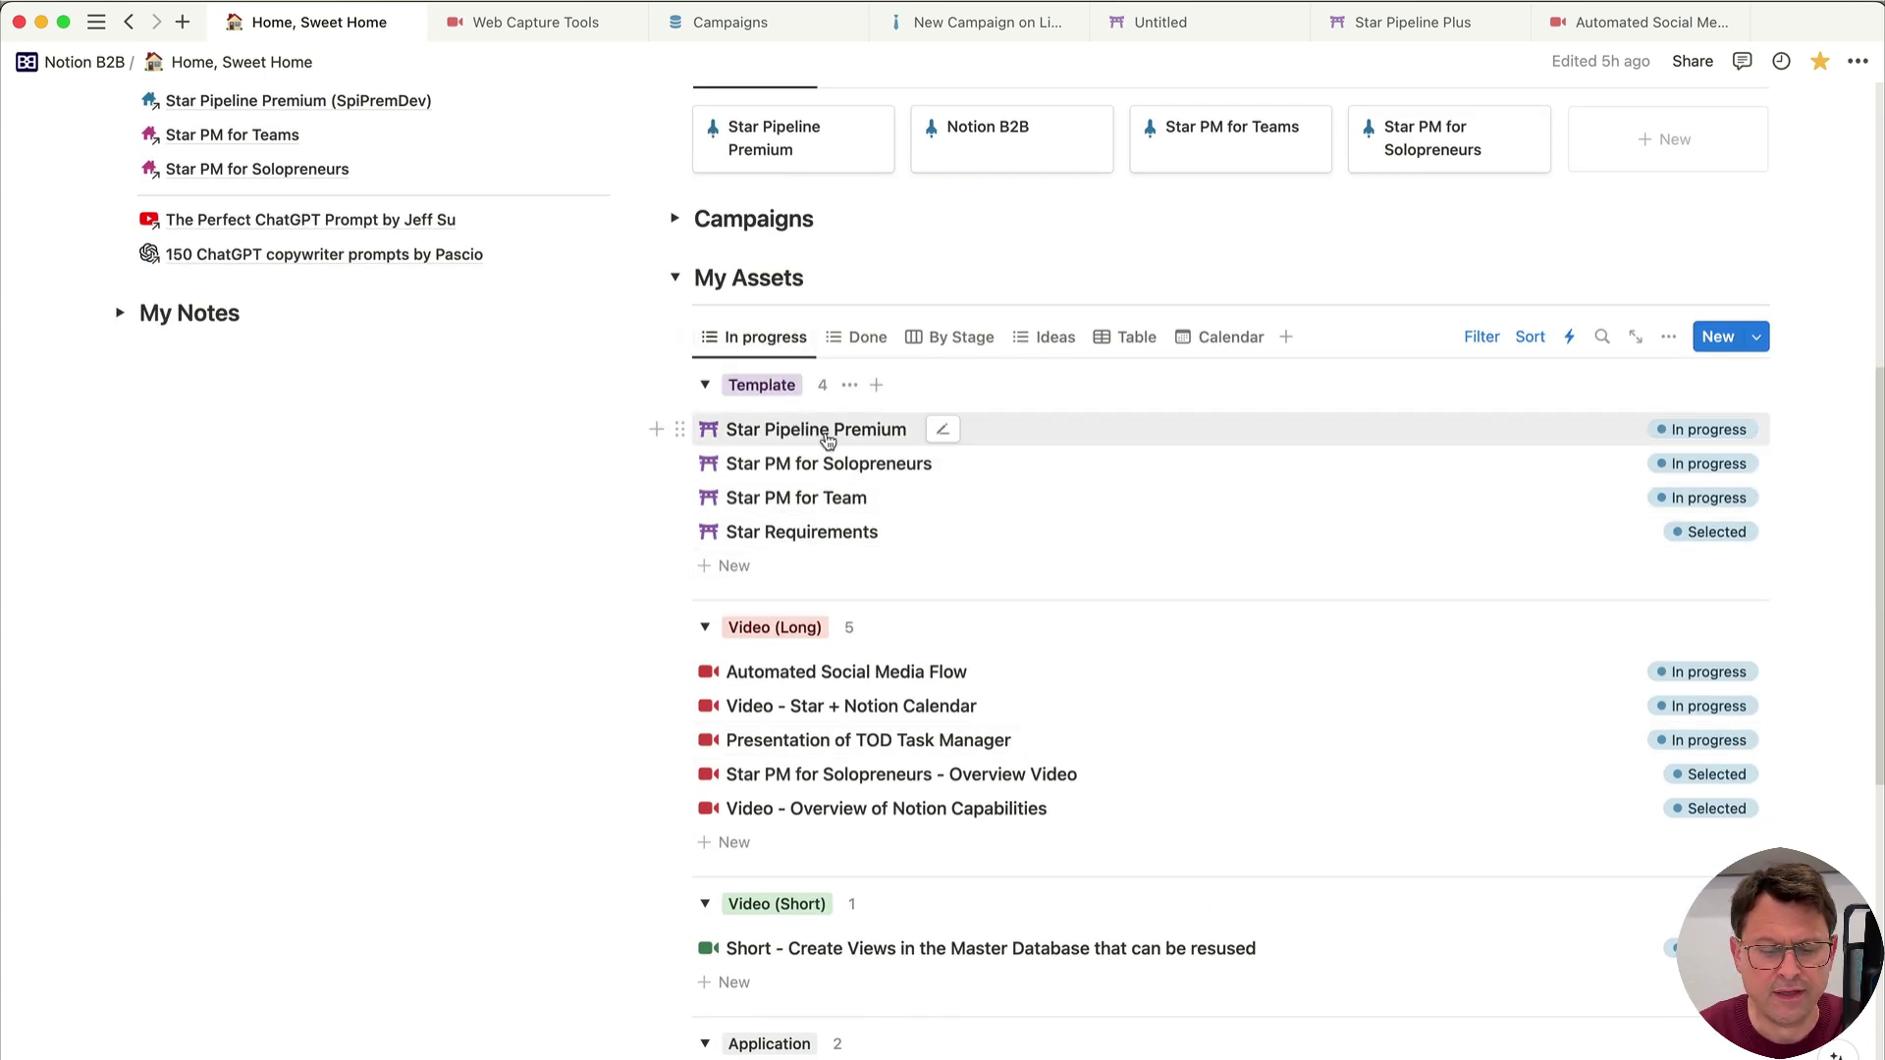
left_click(860, 346)
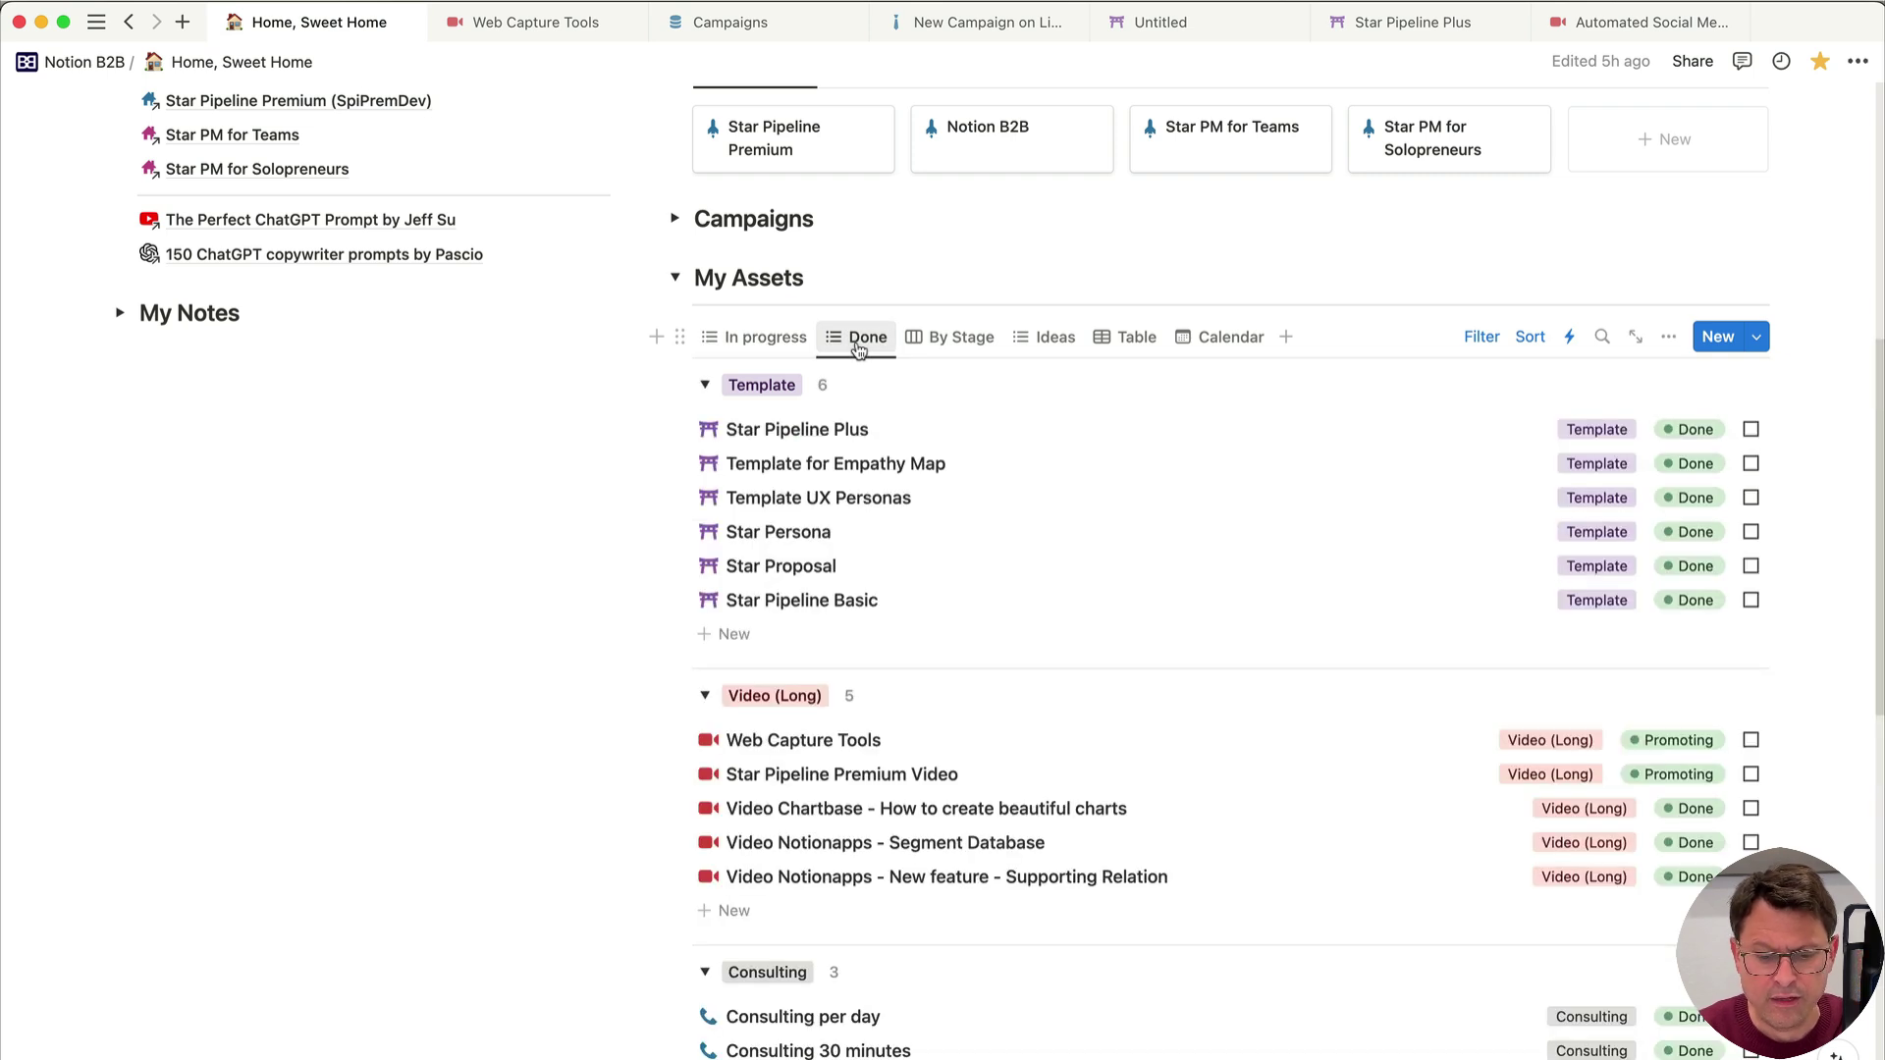
Step: Open Star Pipeline Plus in a new tab and scroll through its descriptions and Publications list
right_click(970, 429)
left_click(1024, 580)
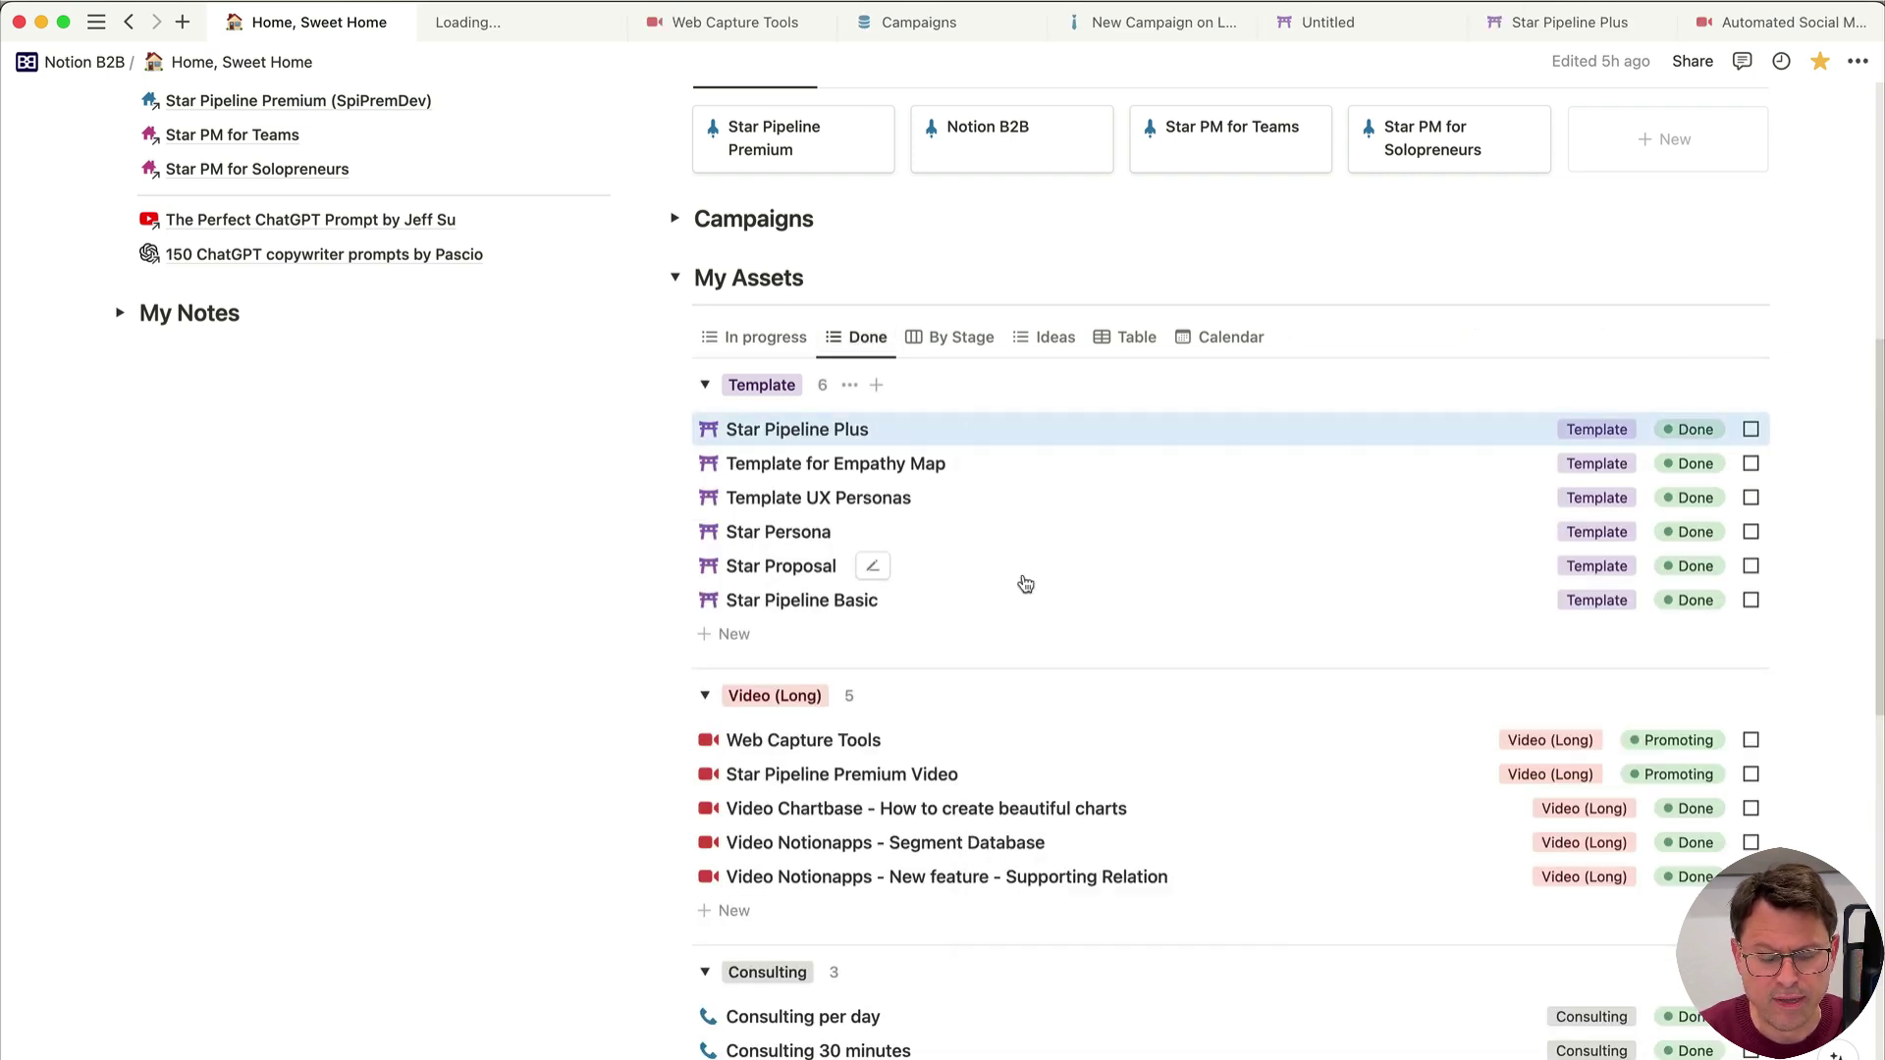
left_click(513, 37)
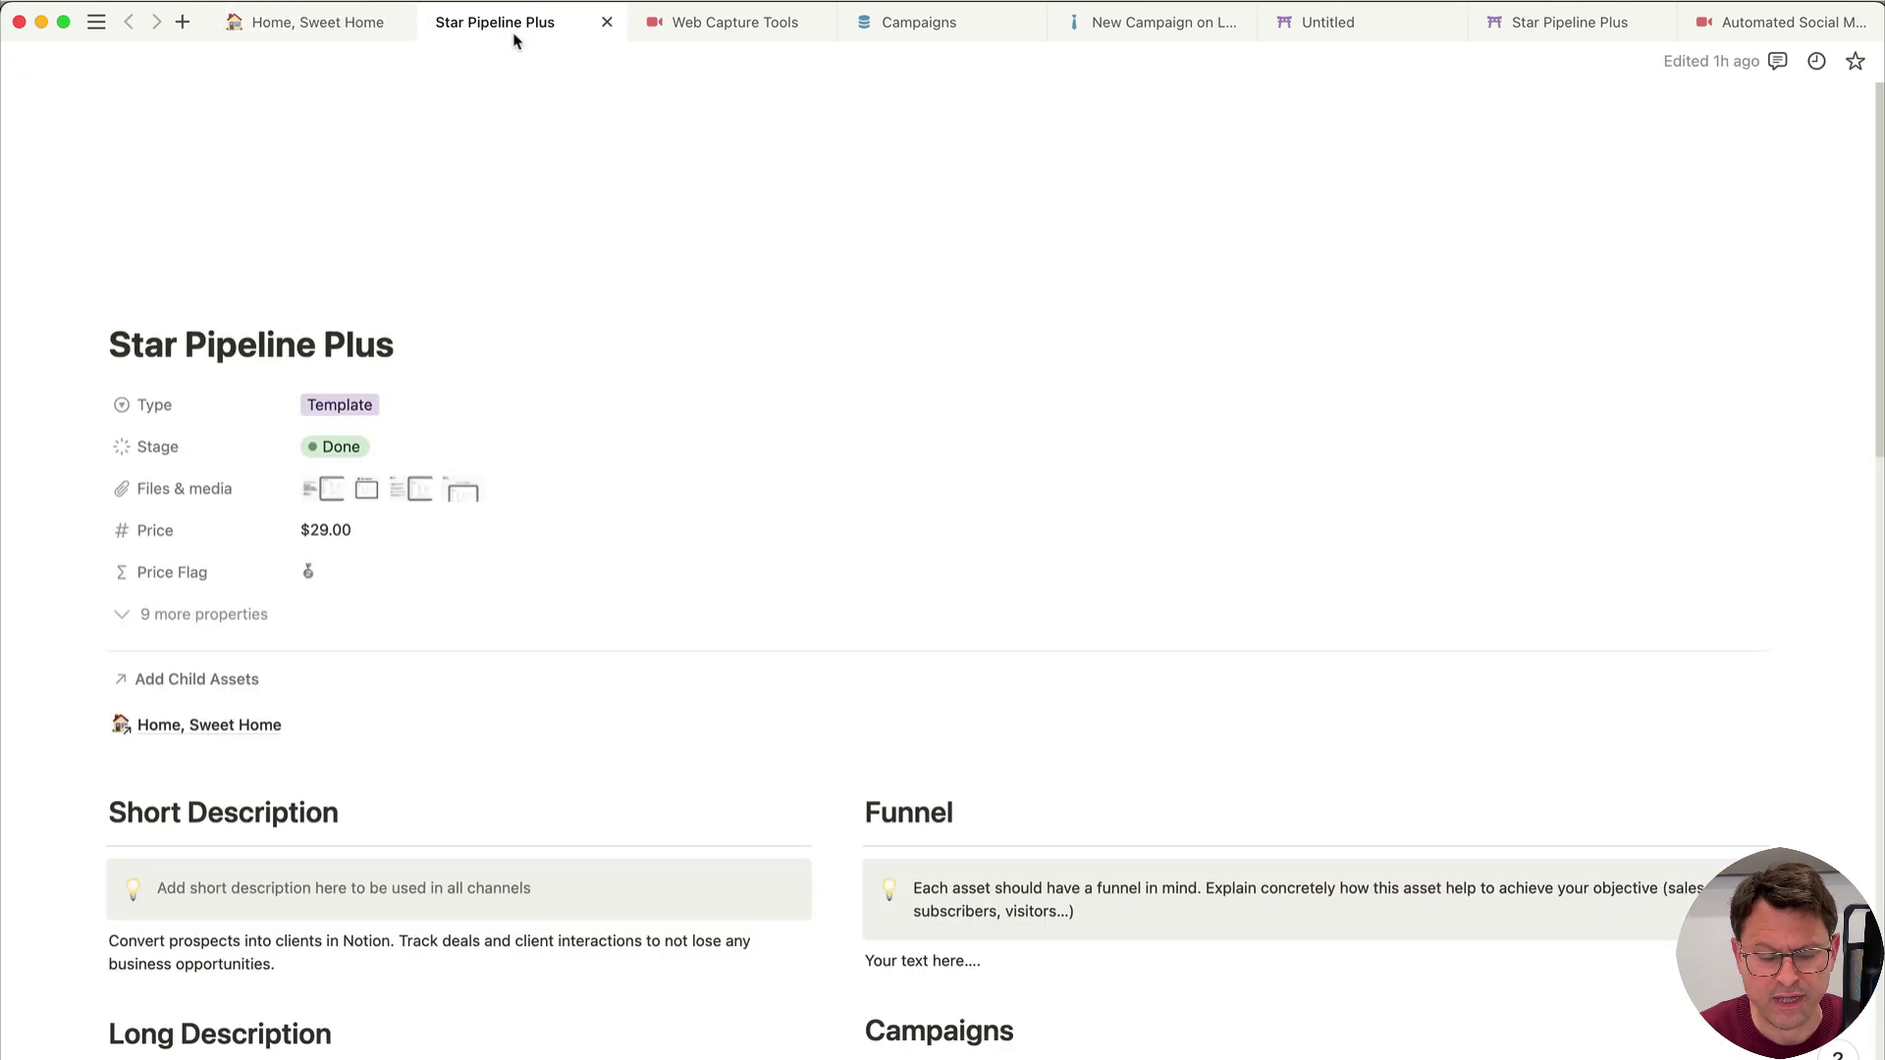
scroll(973, 402, "down", 3)
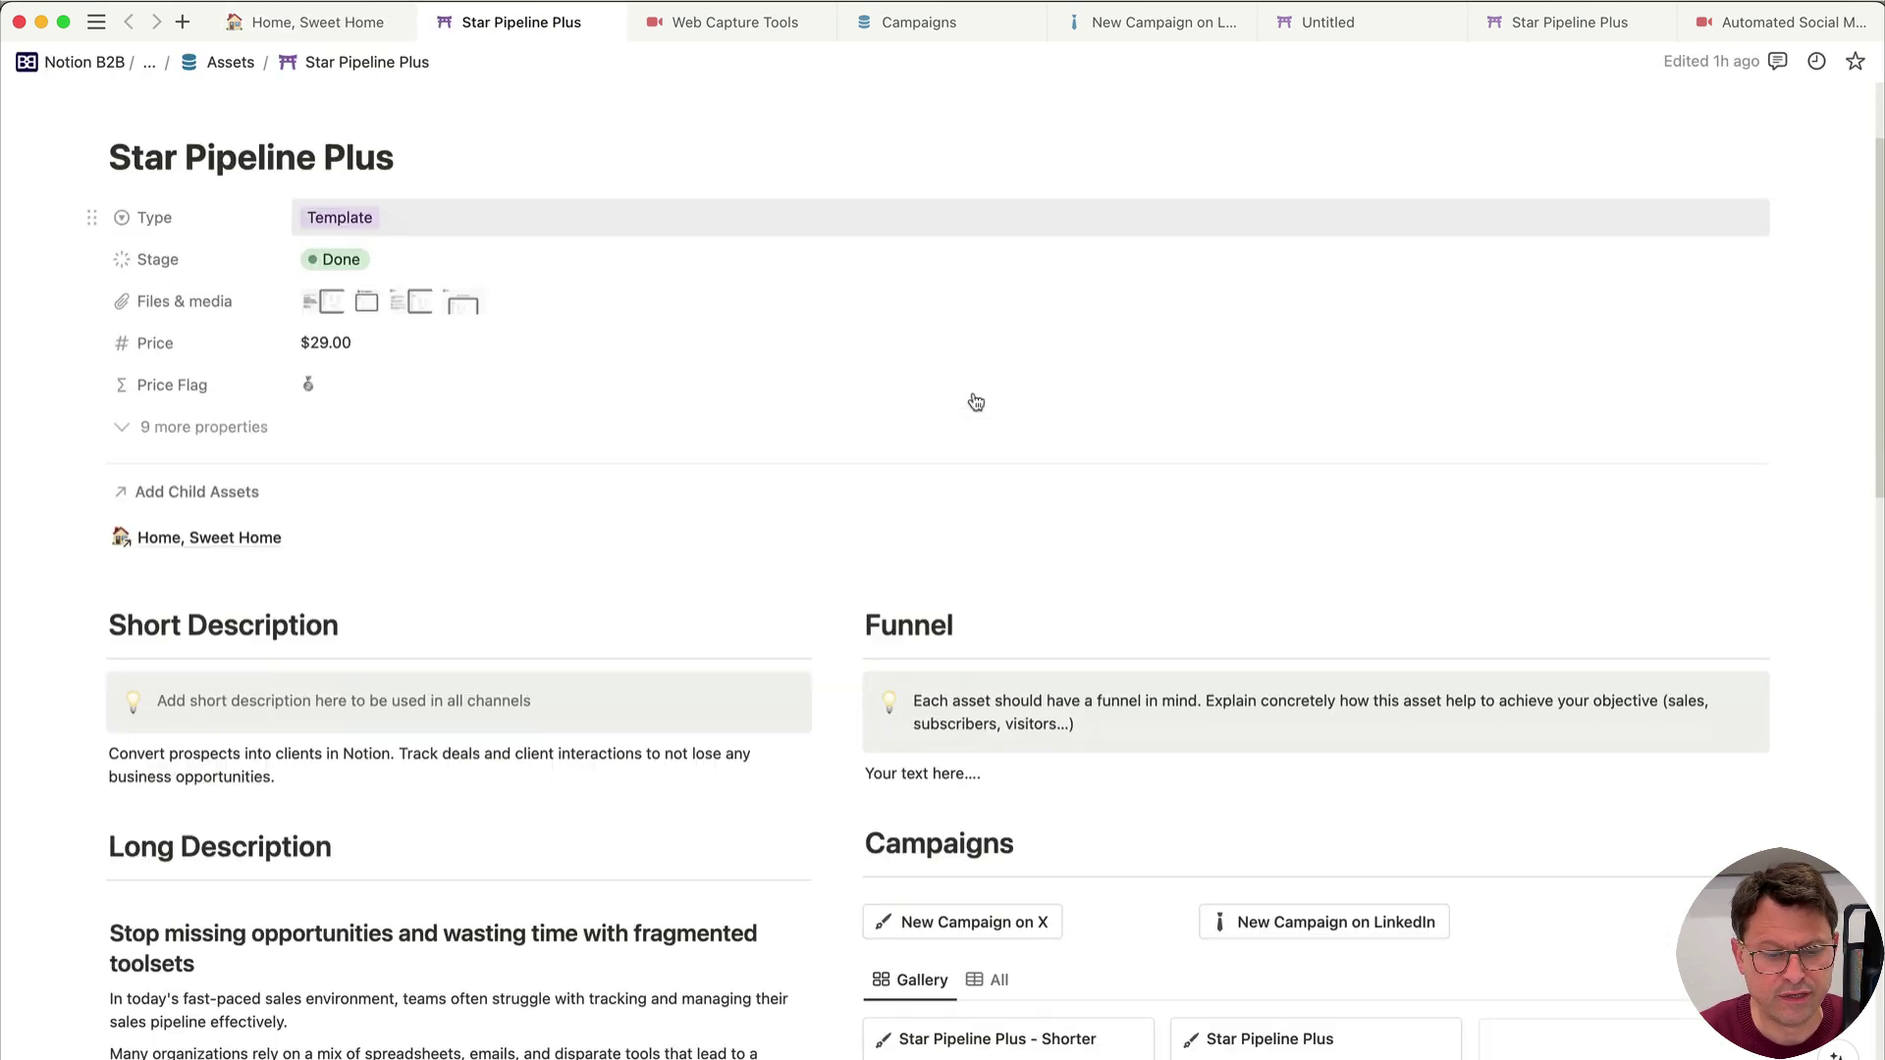
scroll(648, 549, "down", 3)
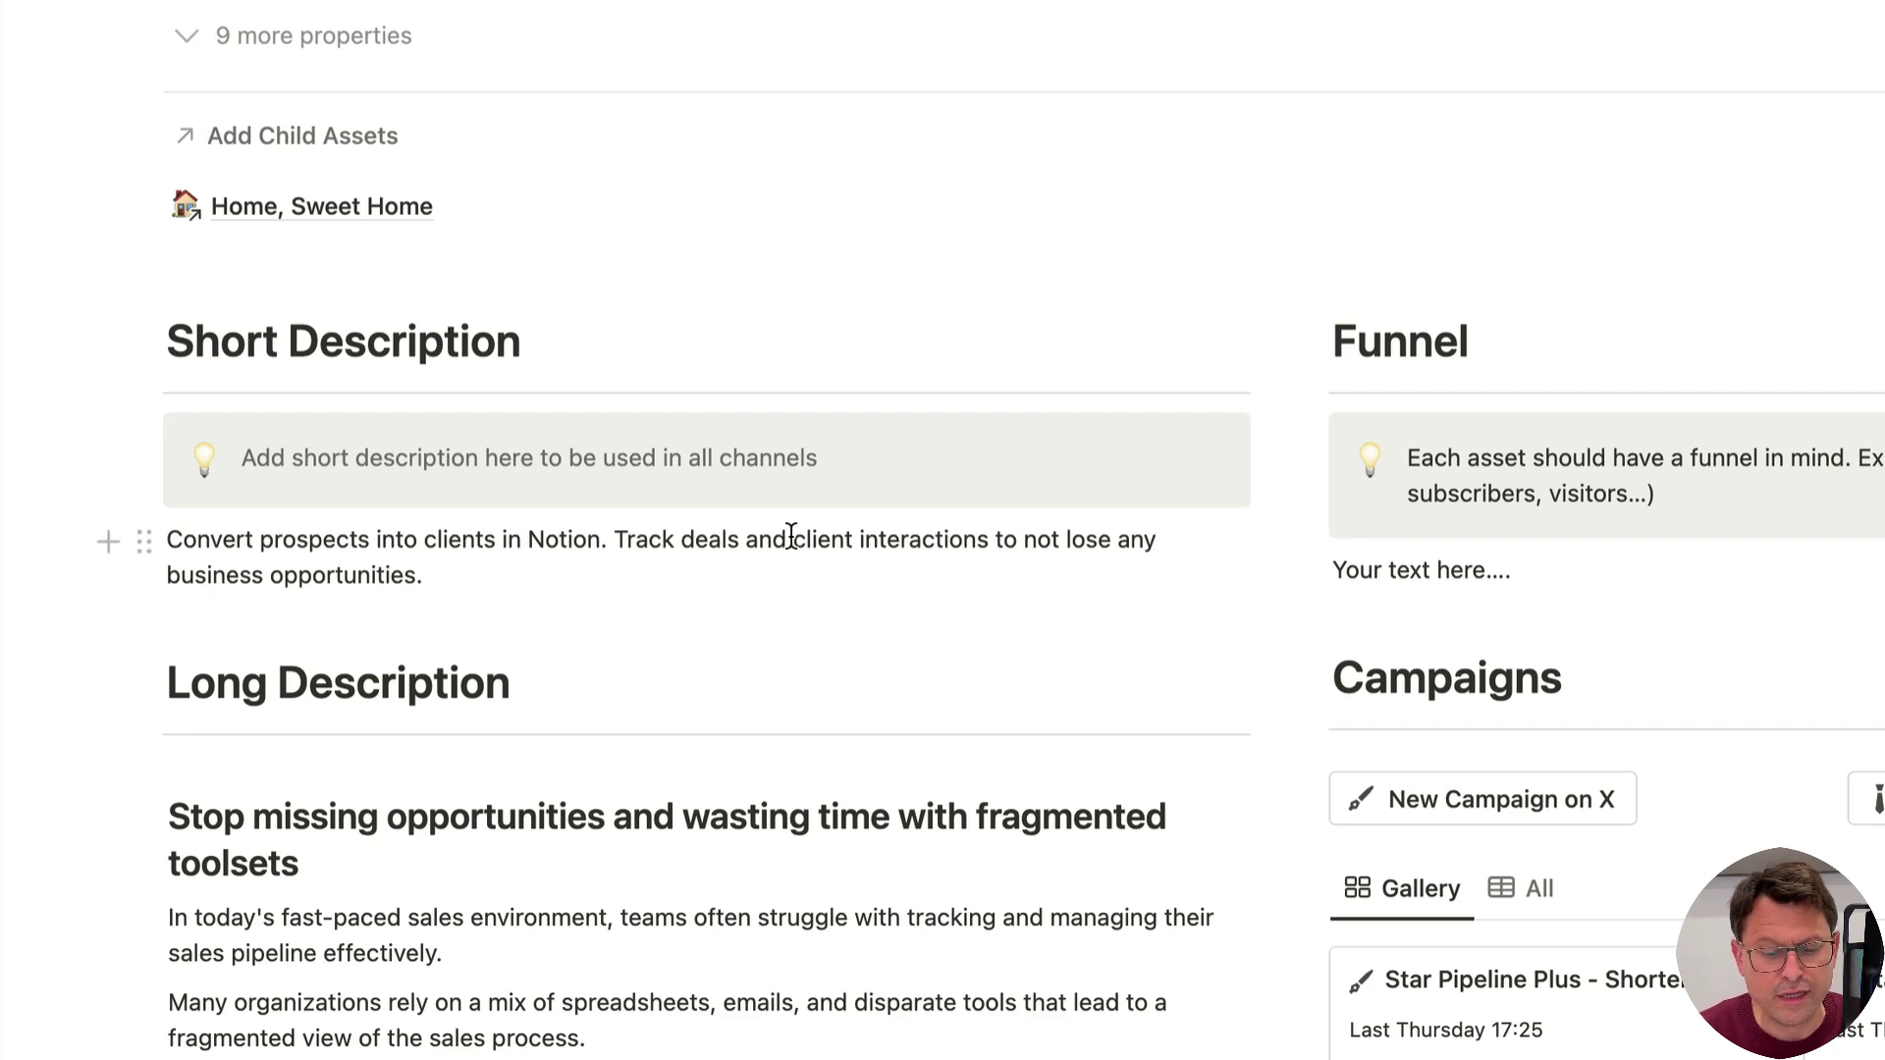
scroll(707, 546, "down", 1)
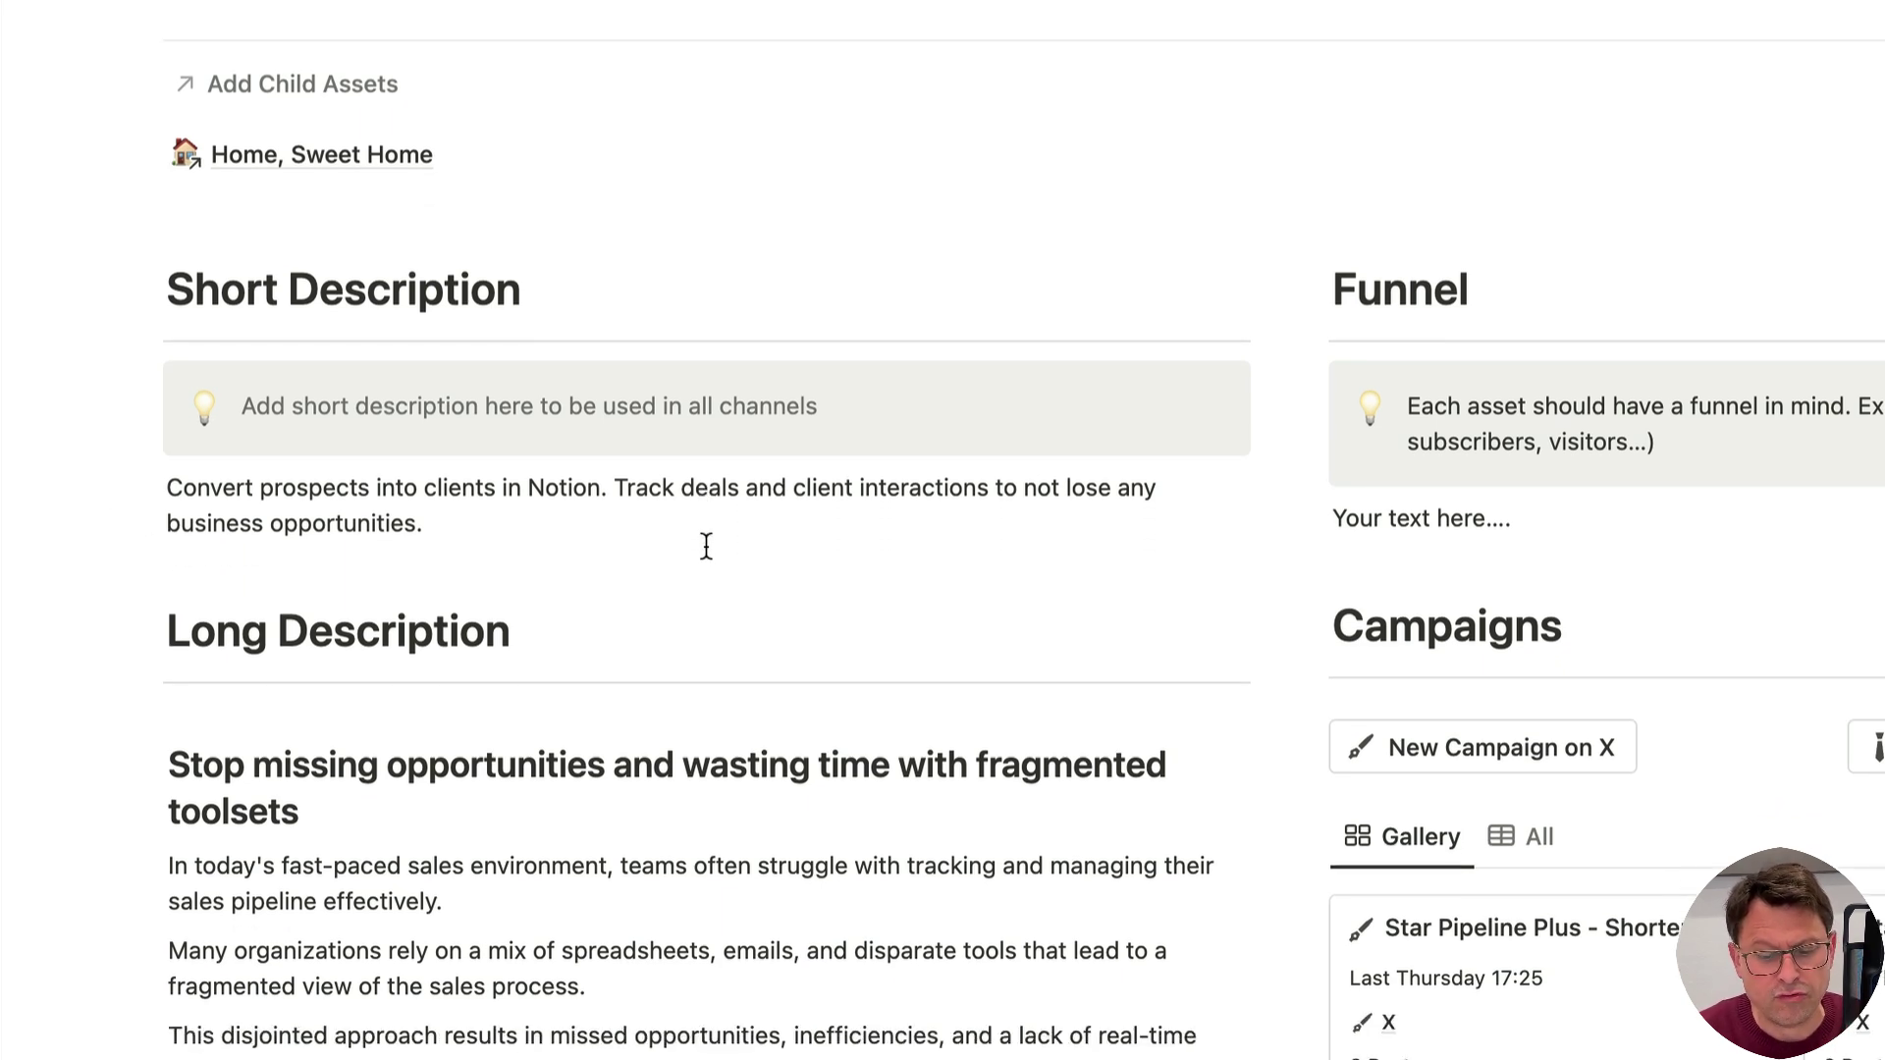
scroll(707, 546, "down", 6)
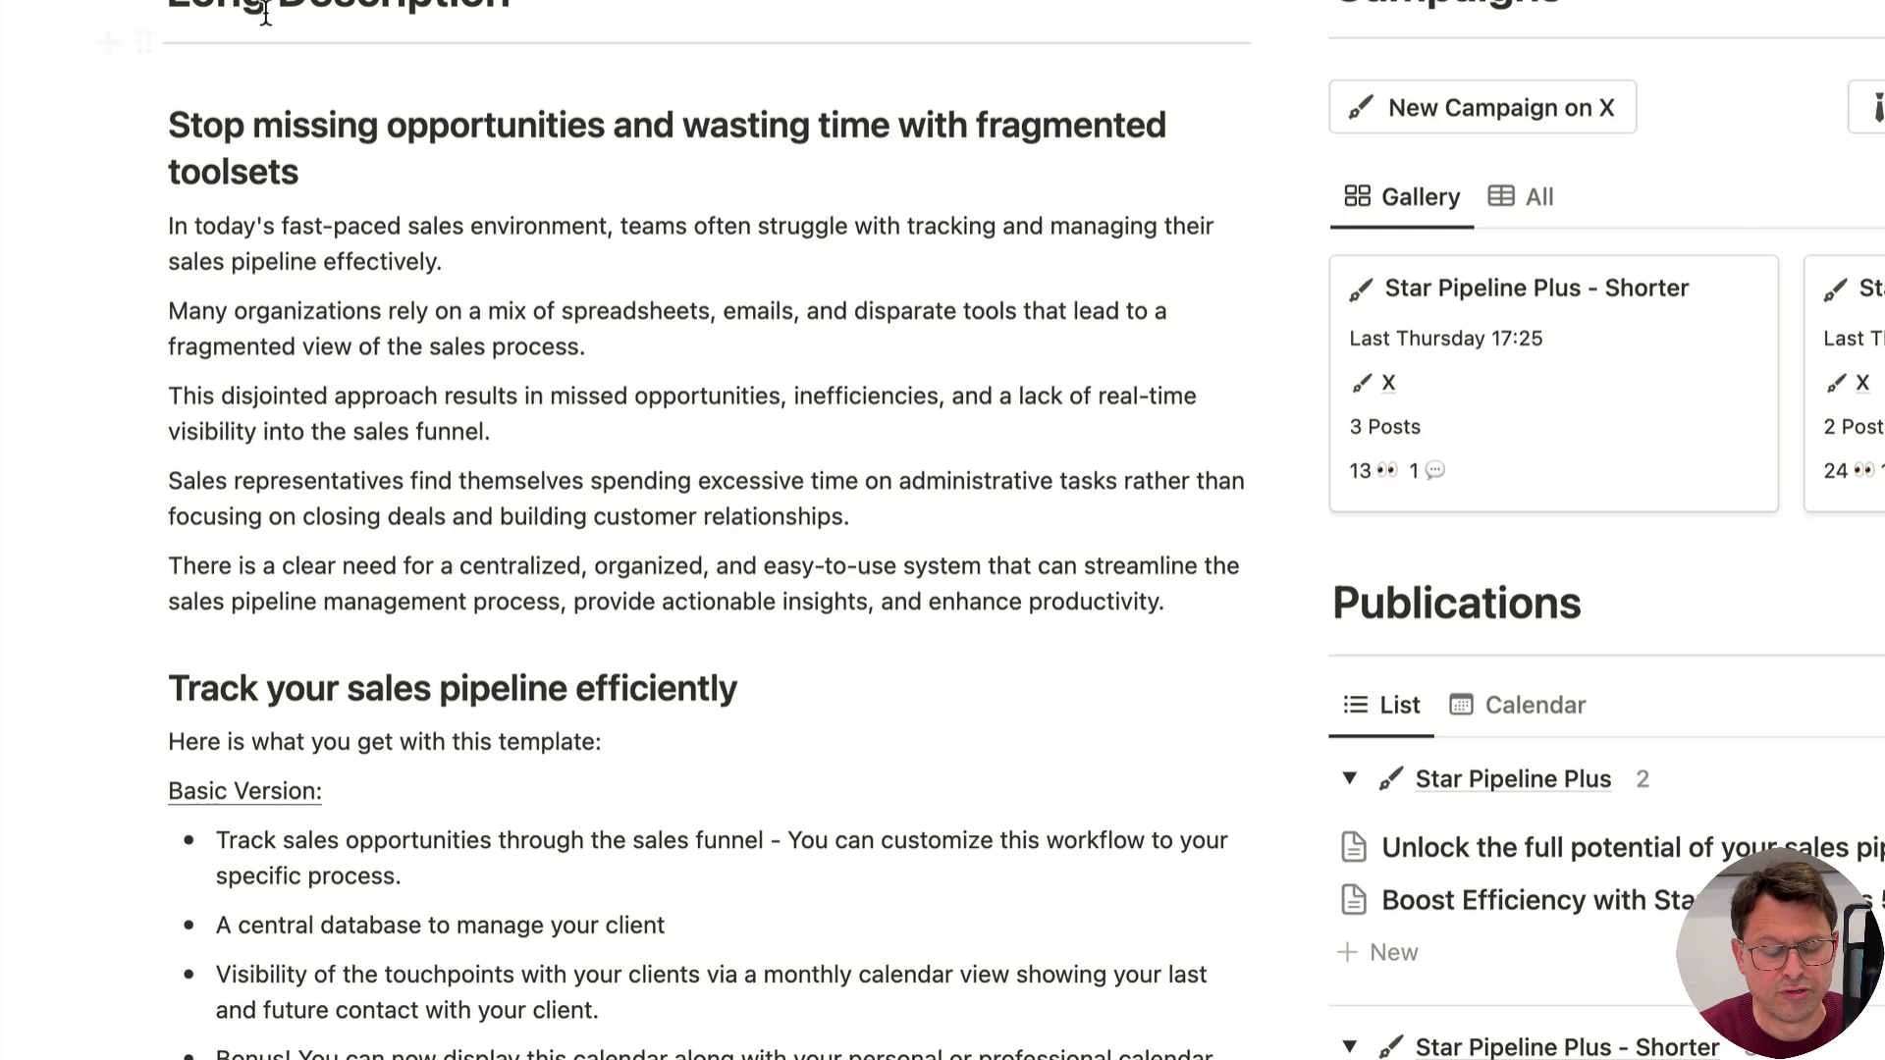
scroll(470, 353, "down", 2)
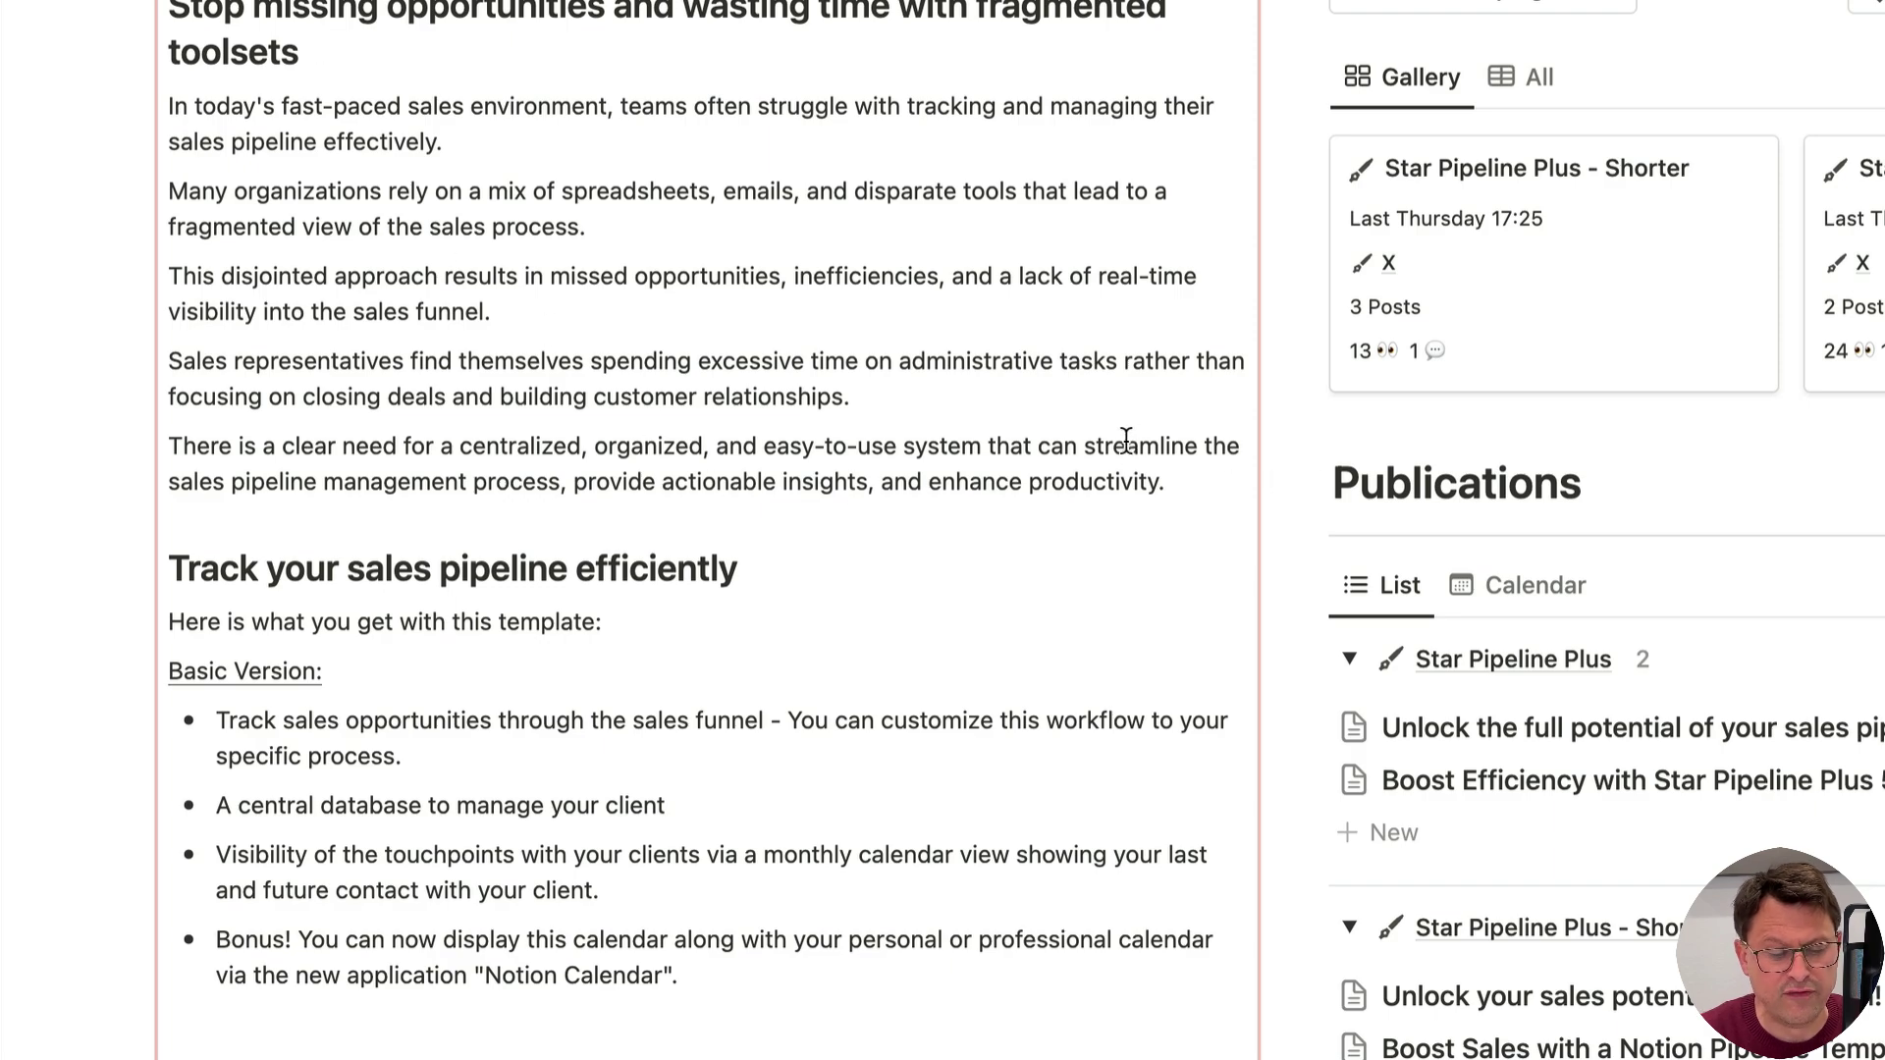
scroll(856, 533, "down", 8)
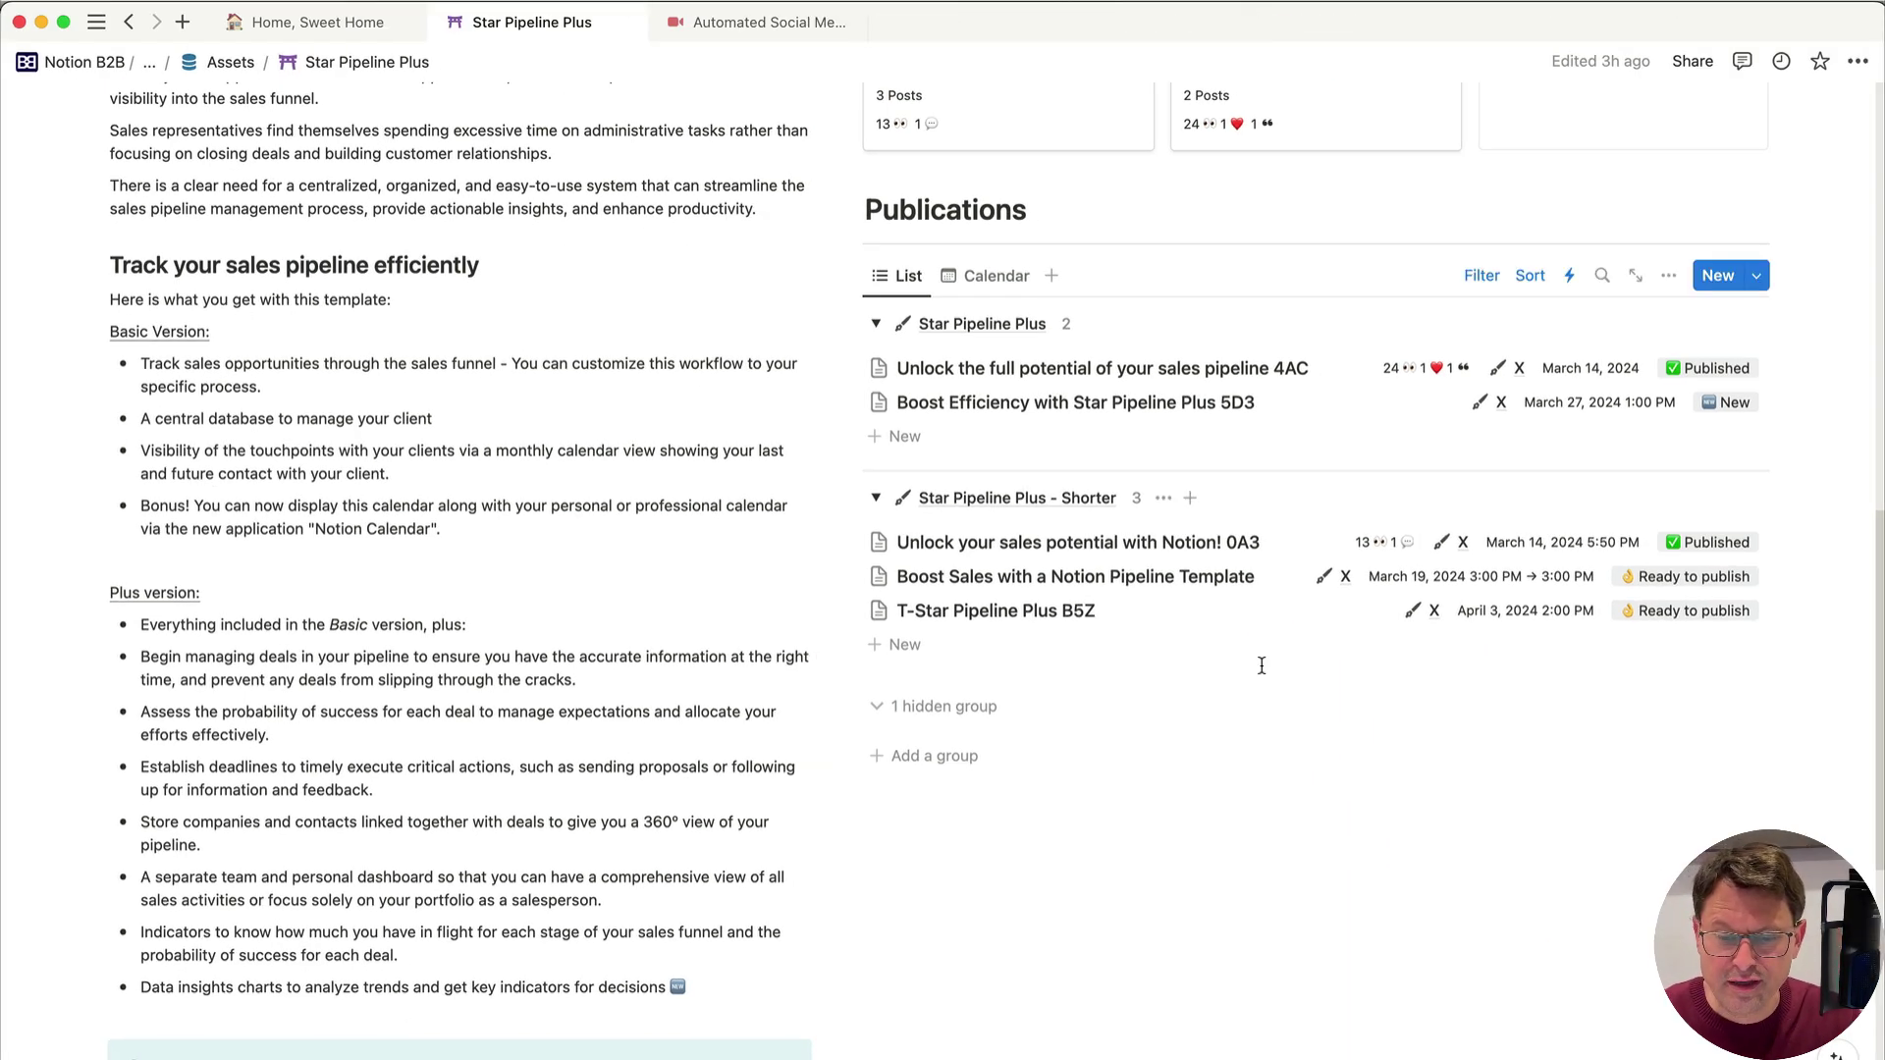
scroll(1261, 665, "up", 5)
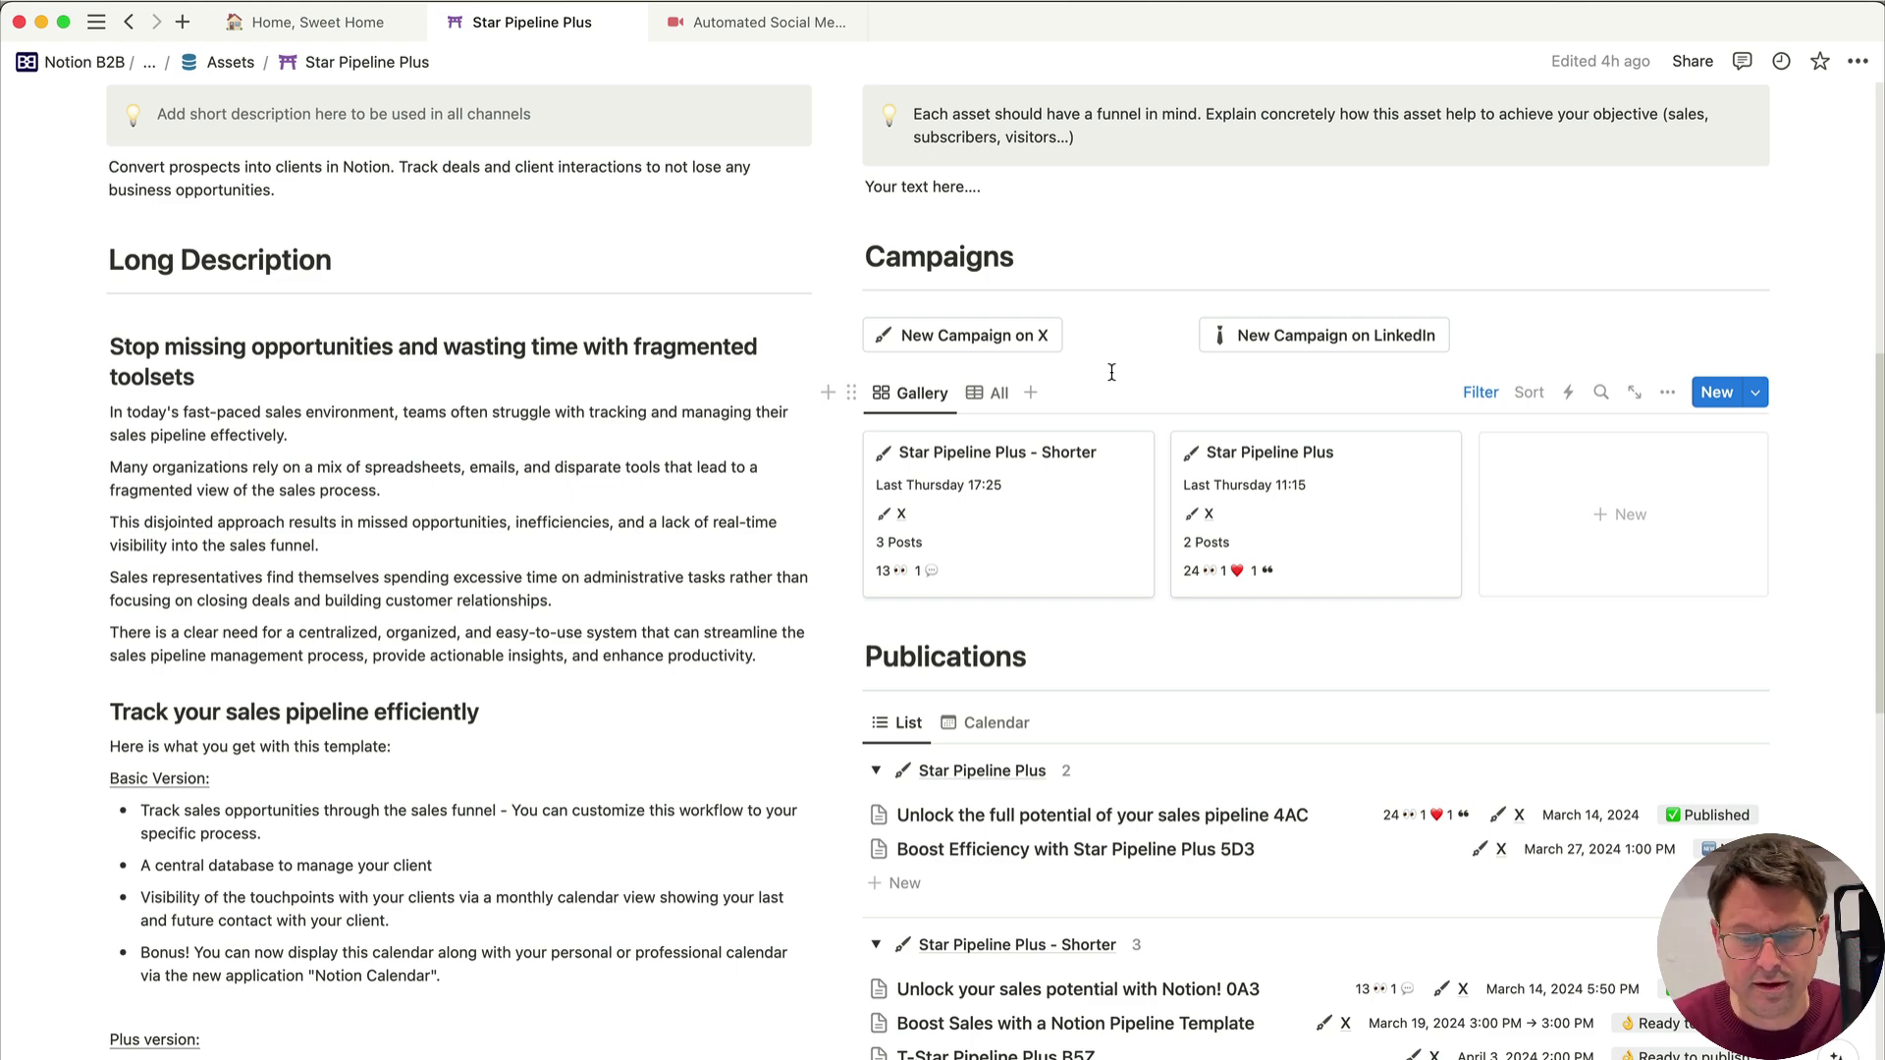
Step: Create a new X campaign for this asset and title it 'New Campaign Demo on X'
left_click(982, 334)
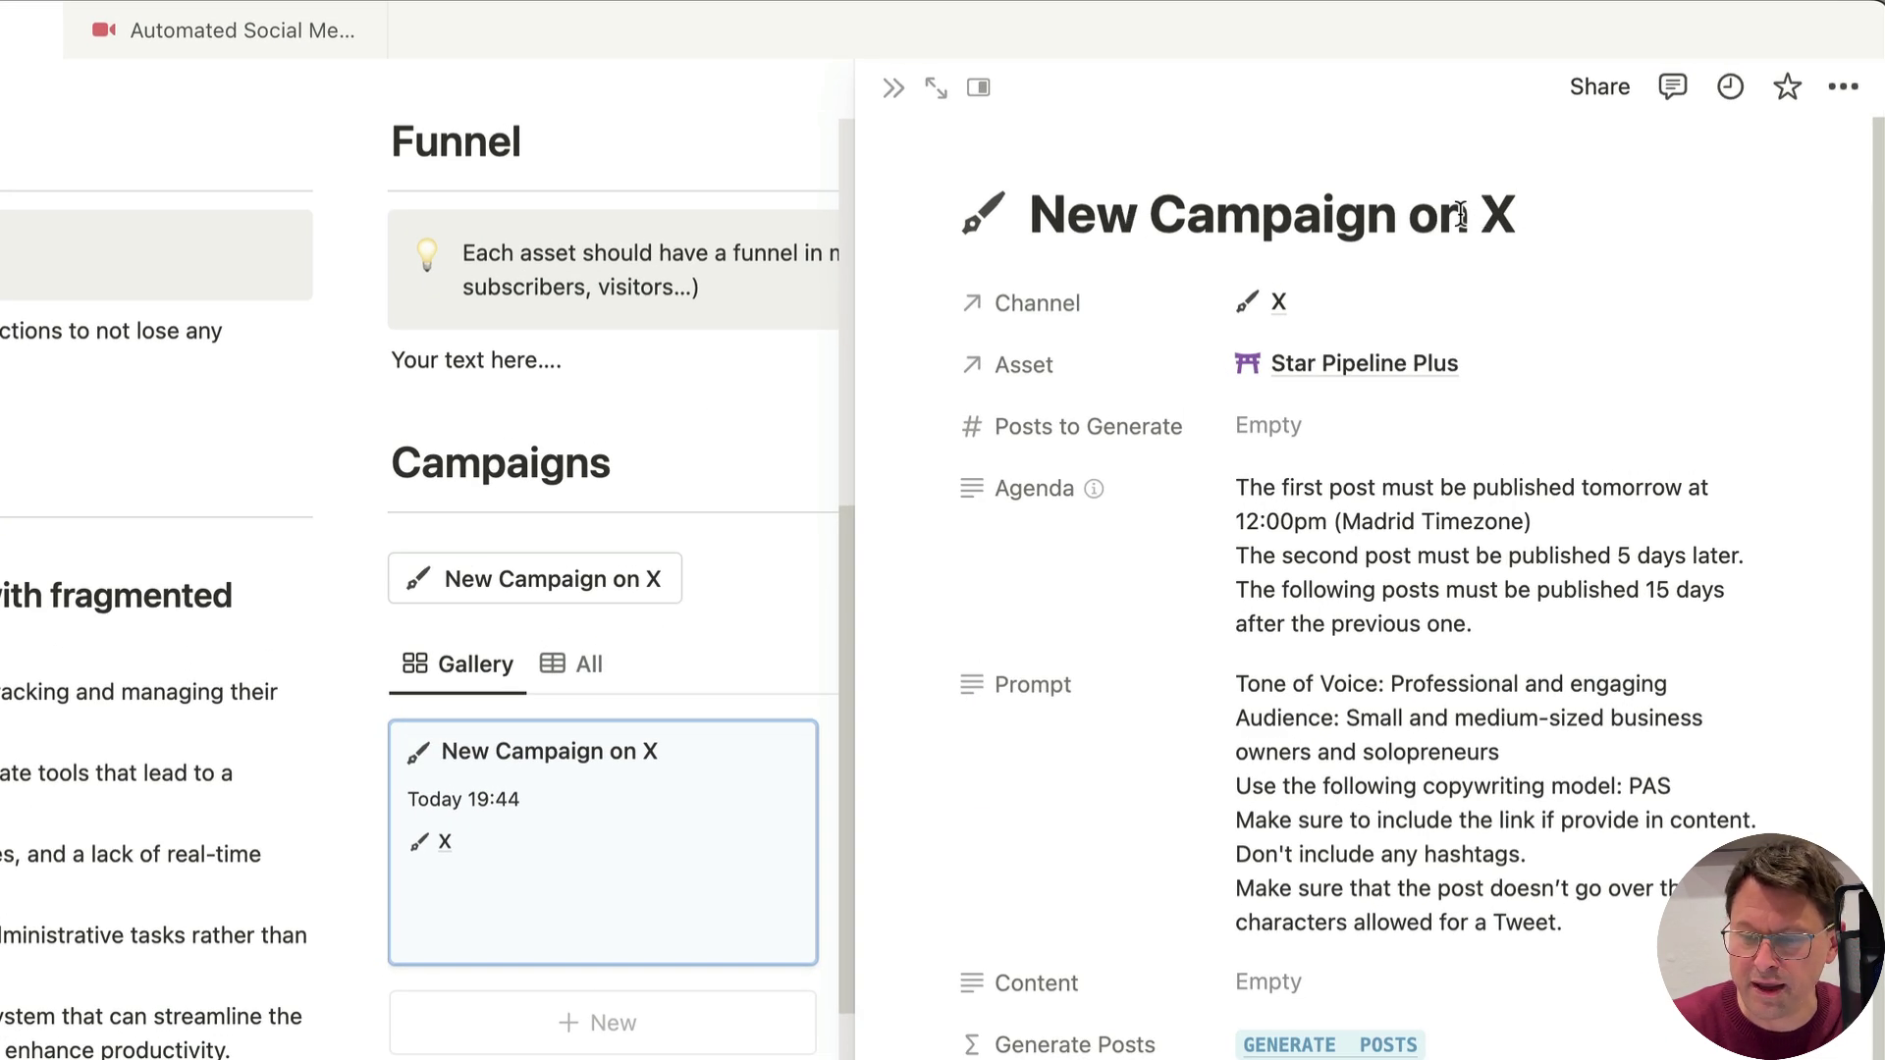
left_click(1418, 216)
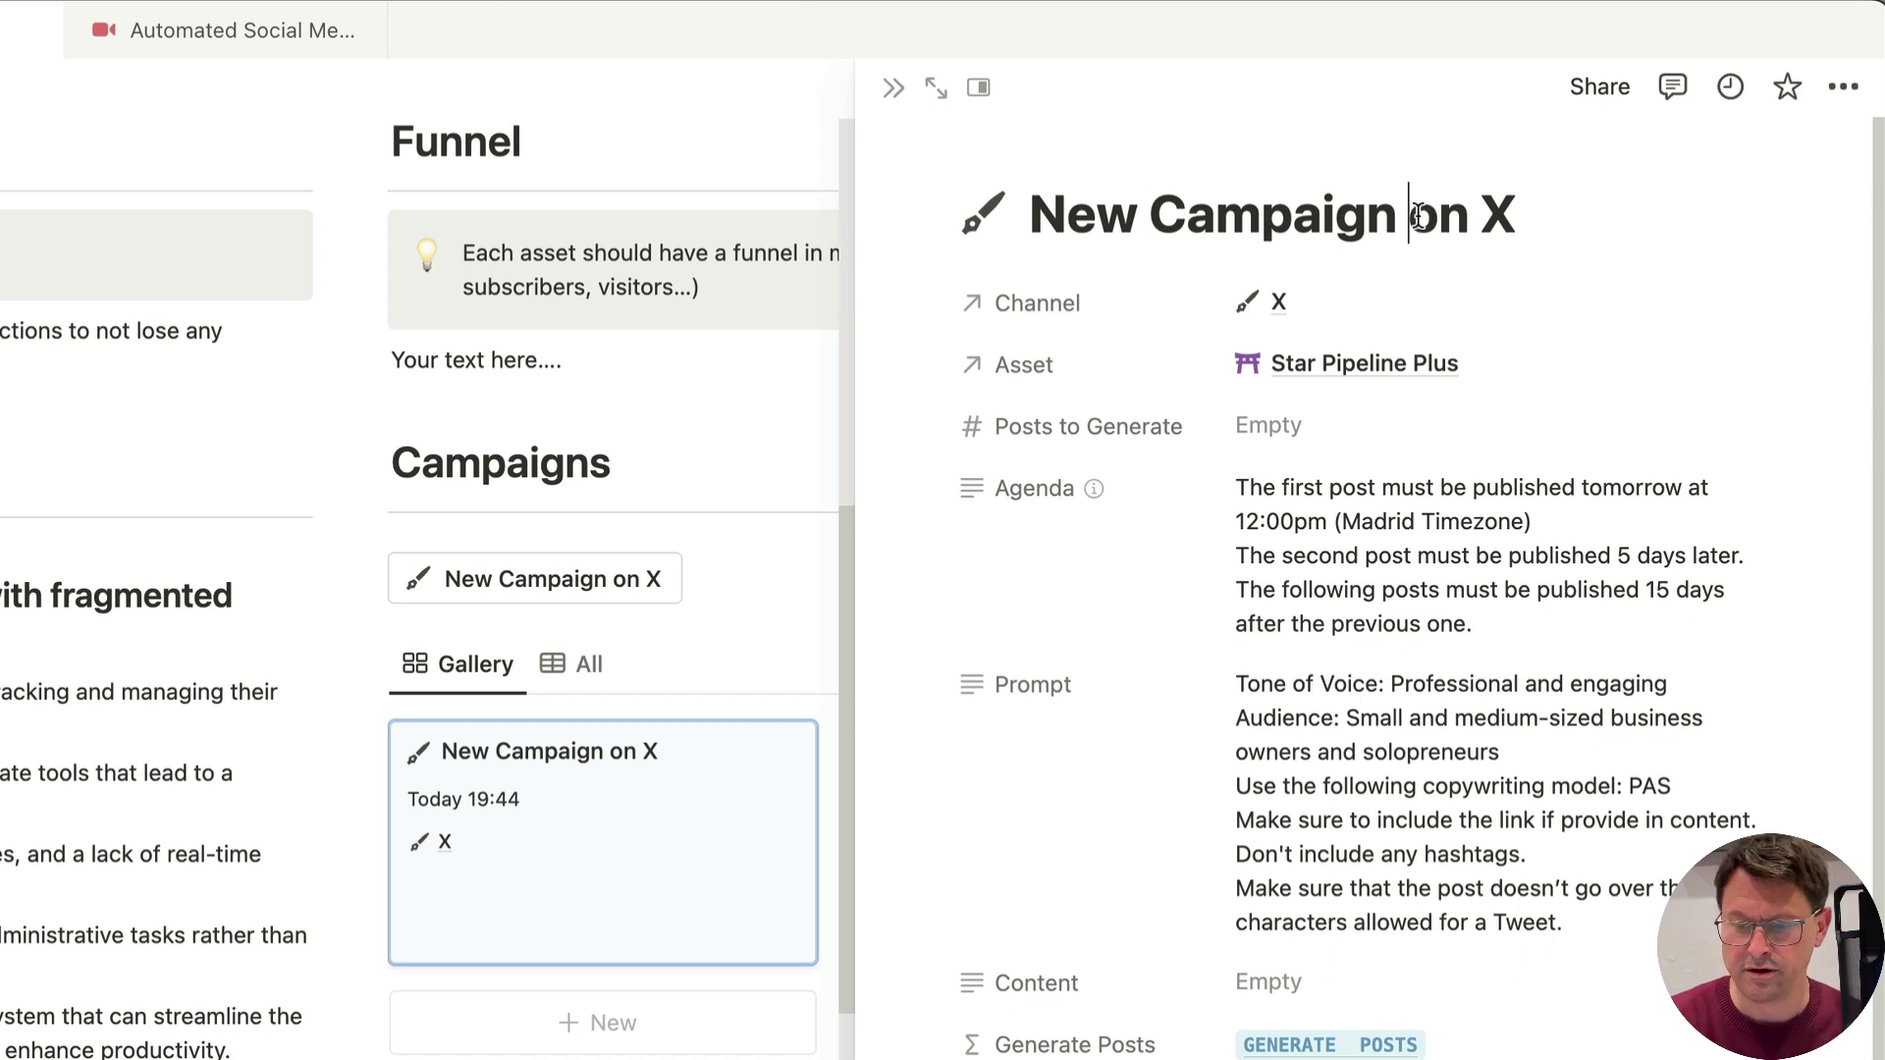
type("Demo")
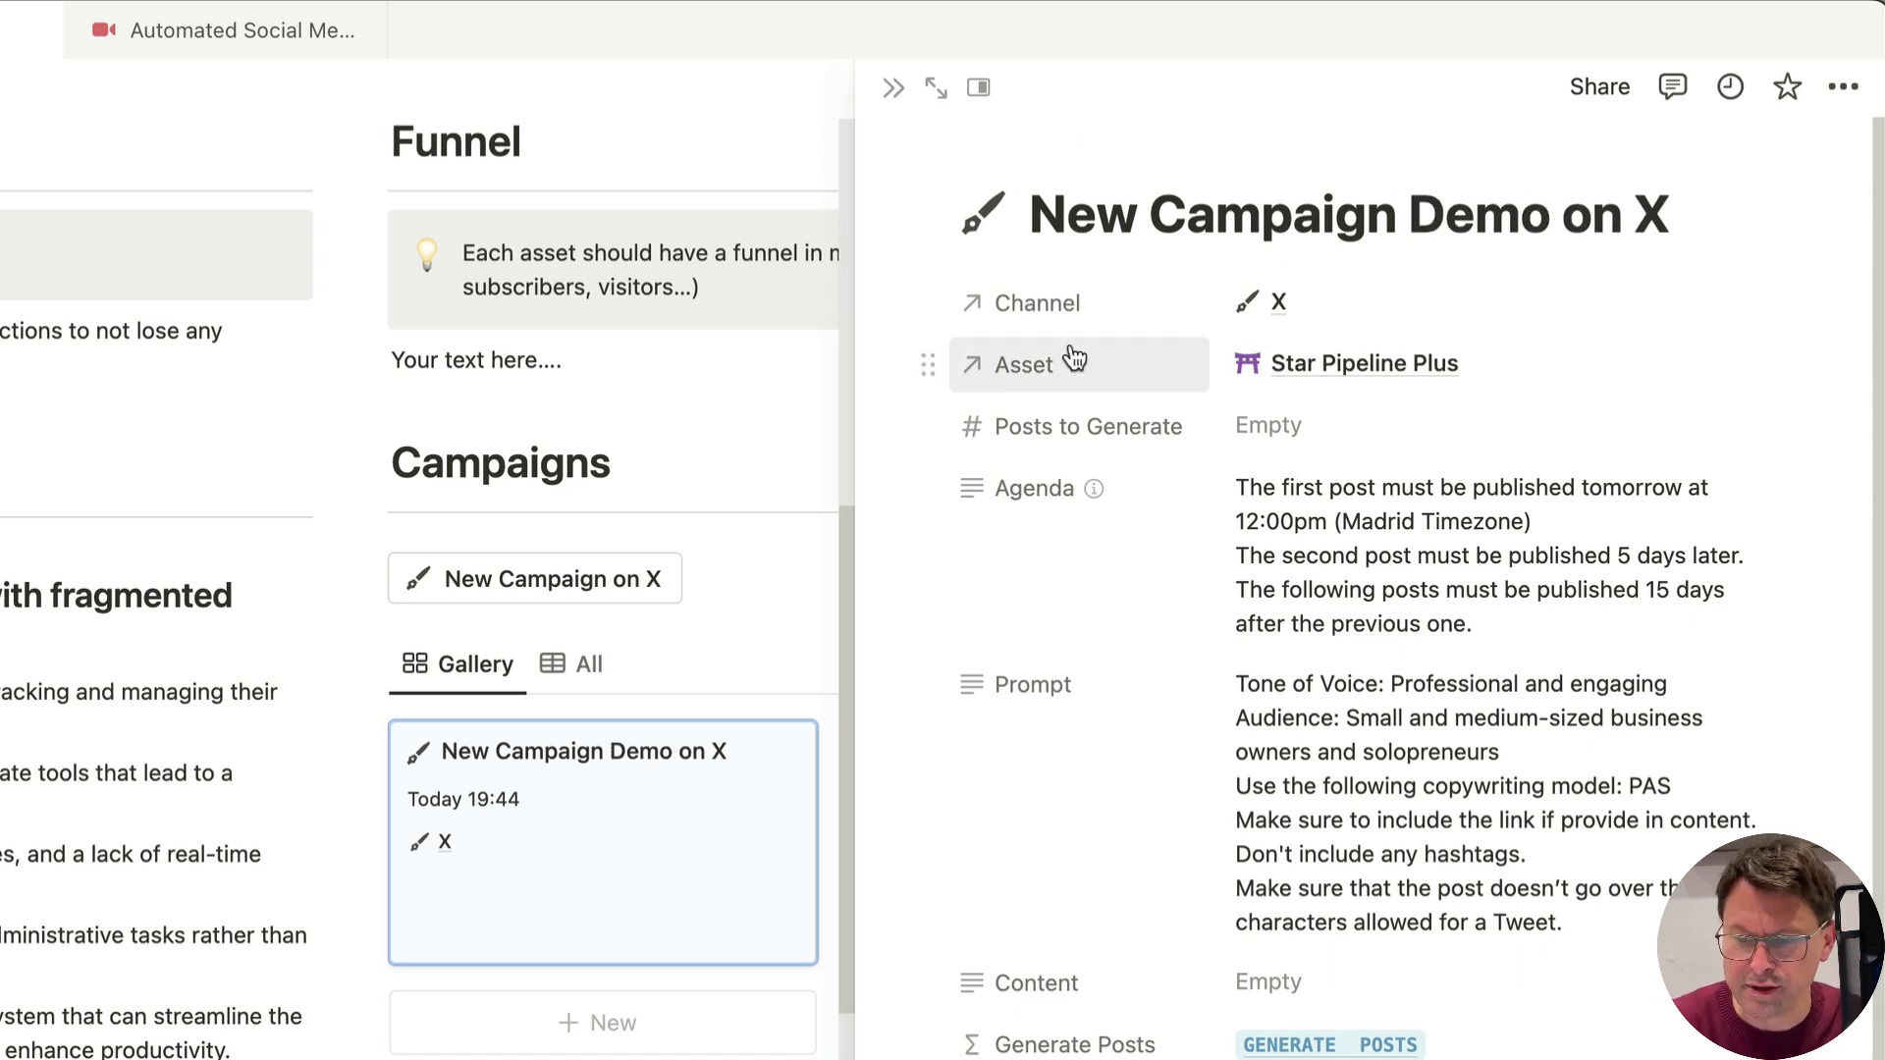
Step: Set the campaign's Posts to Generate to 3
left_click(1351, 437)
type("3")
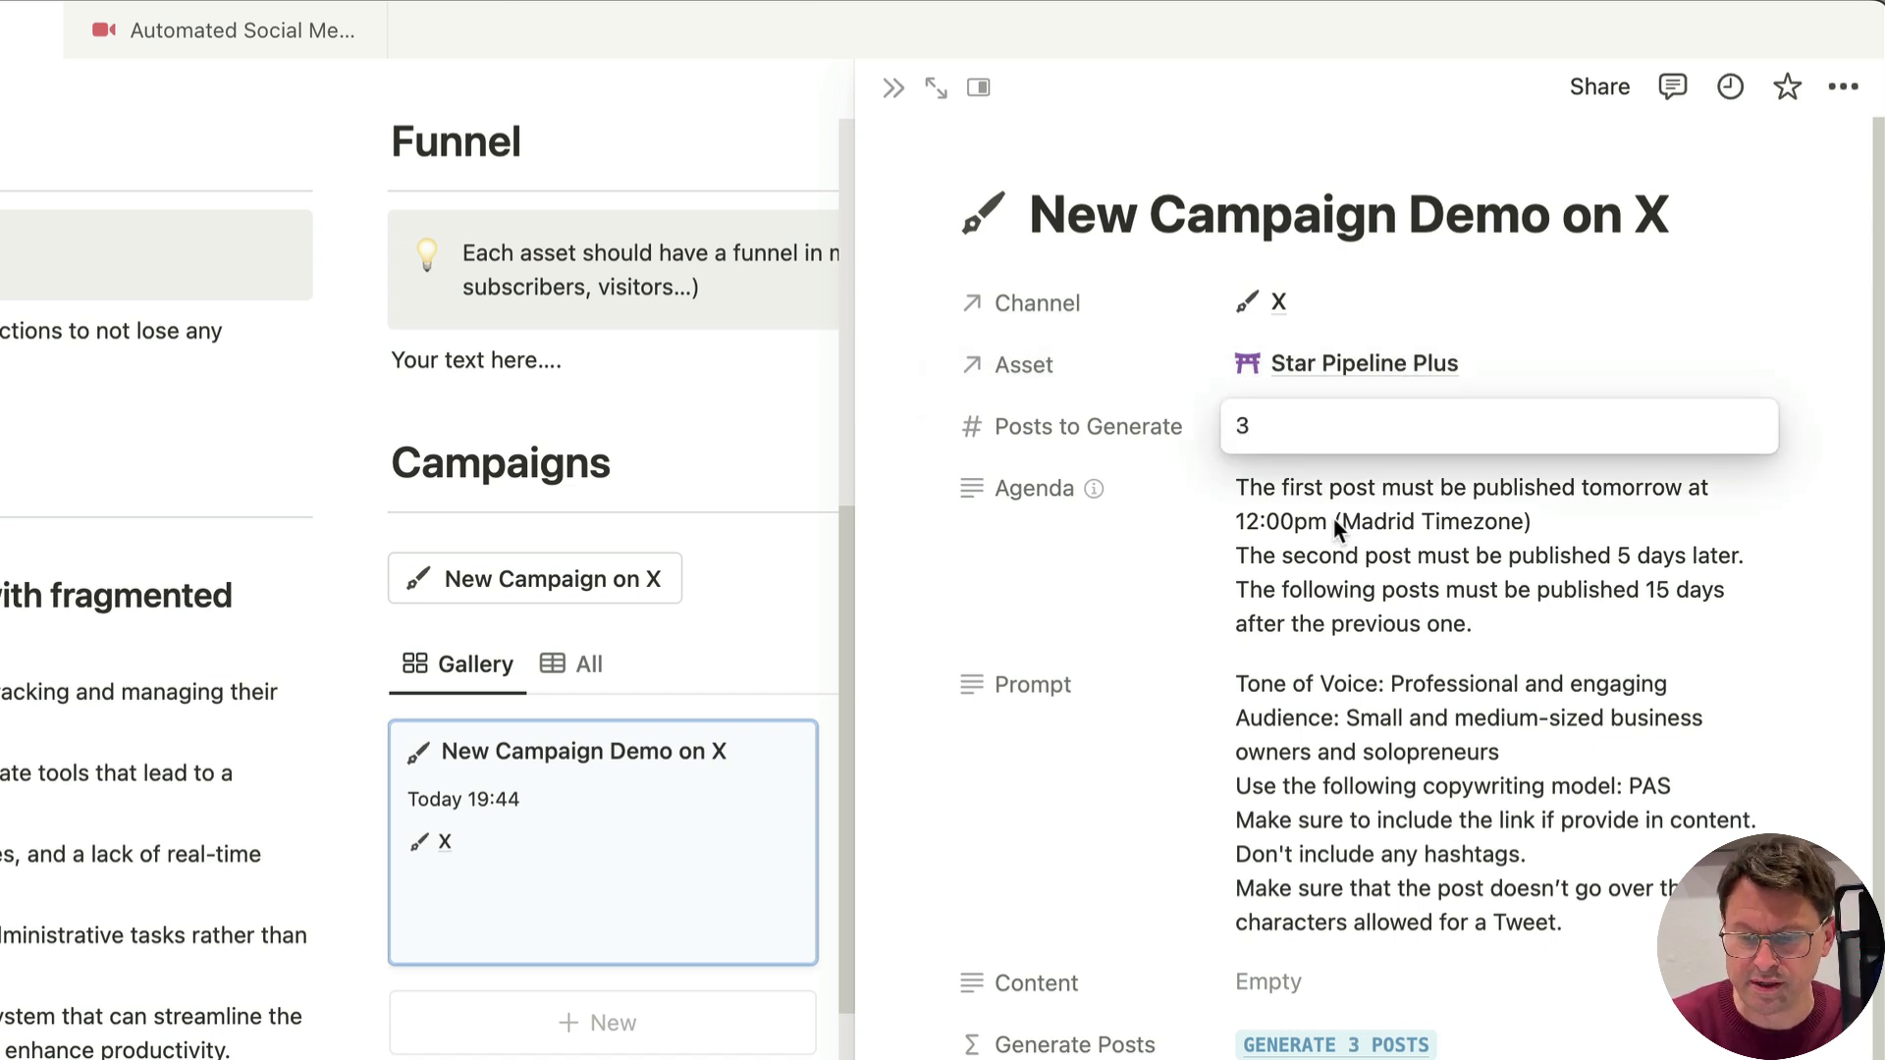
key("Return")
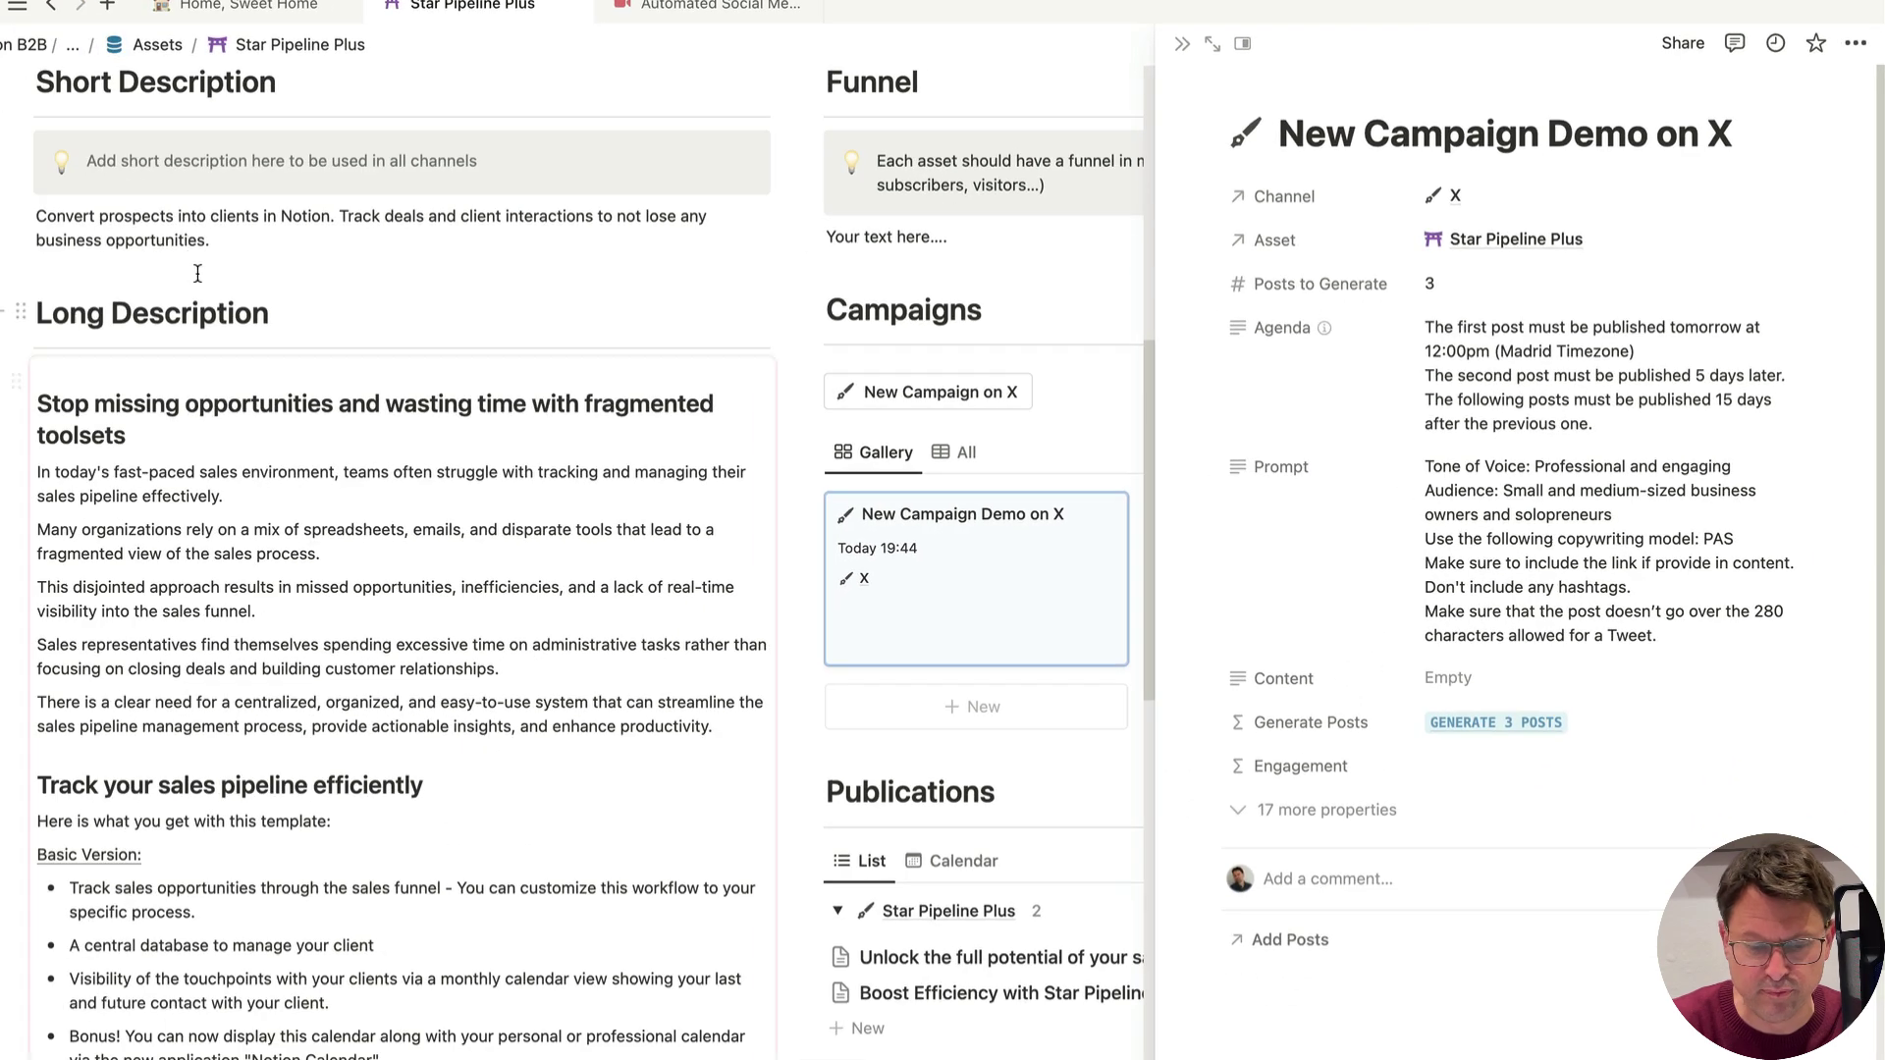
Step: Copy the Short Description paragraph into the campaign's Content property
left_click_drag(258, 235, 2, 226)
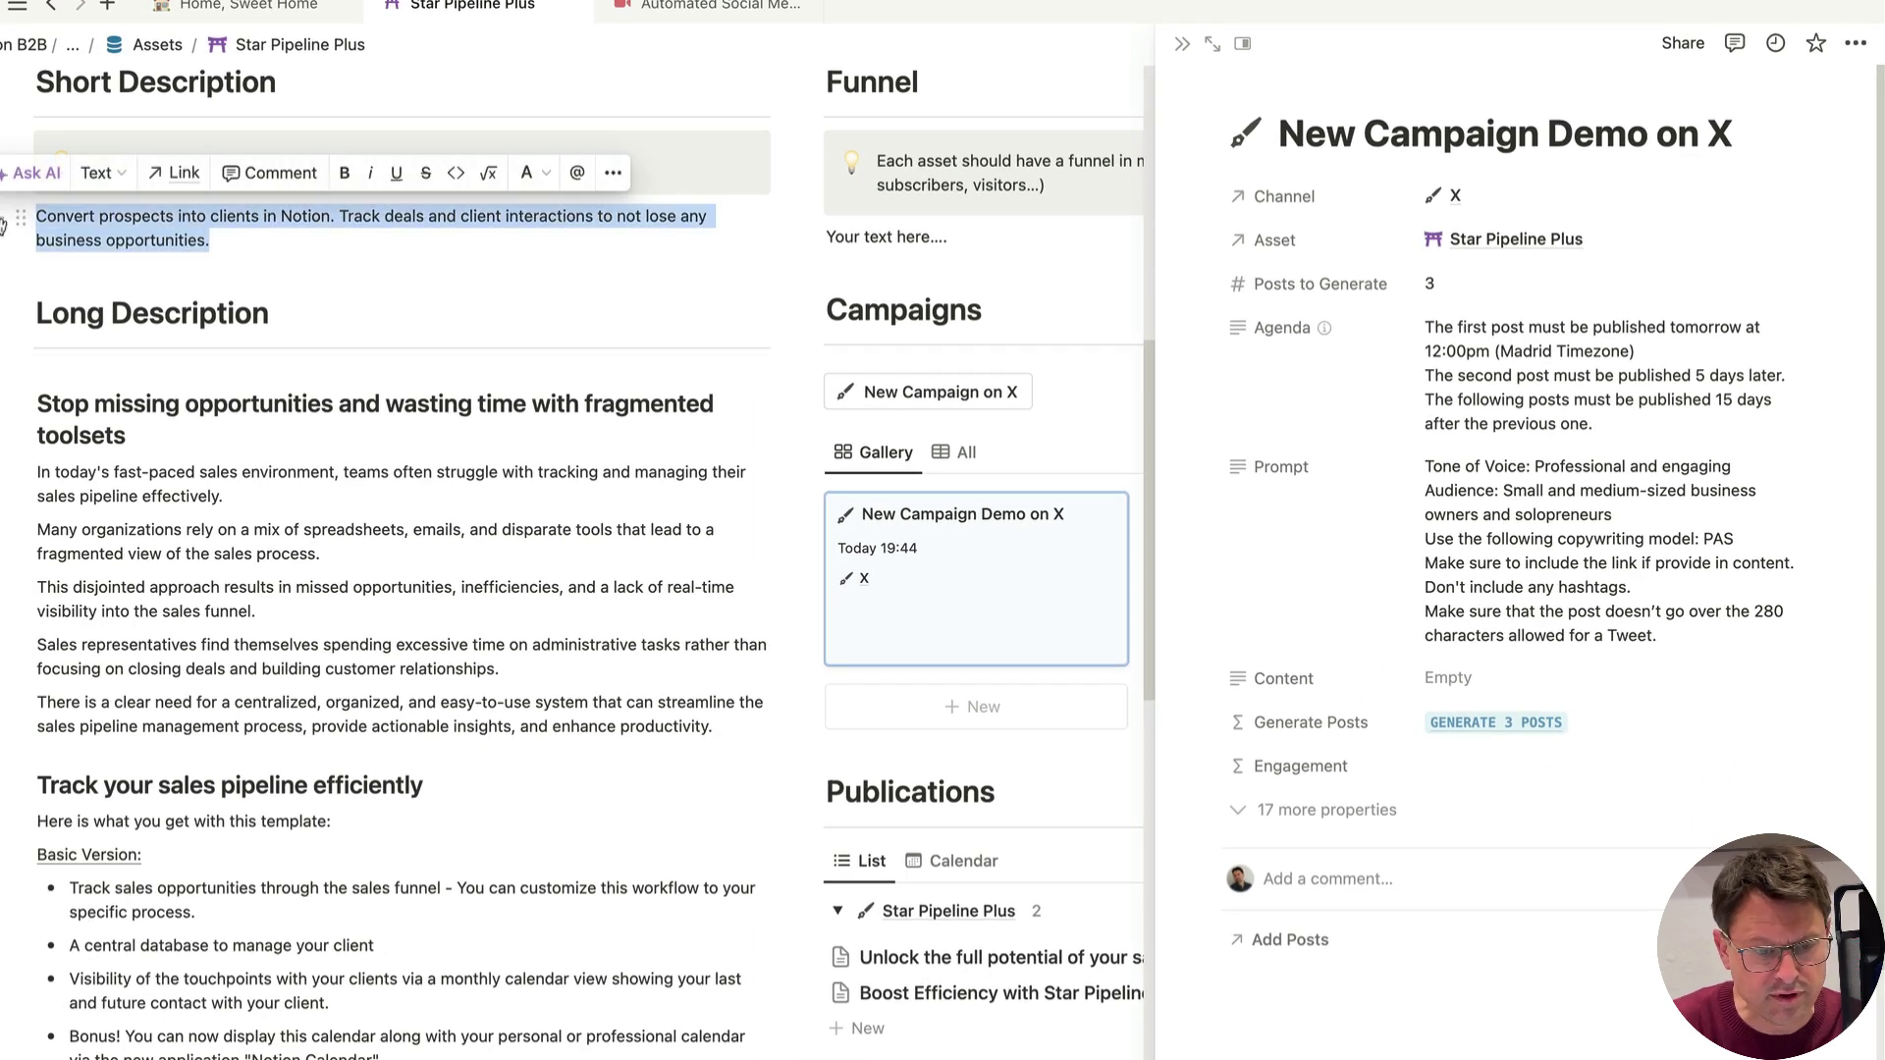
left_click(1499, 672)
key("super+v")
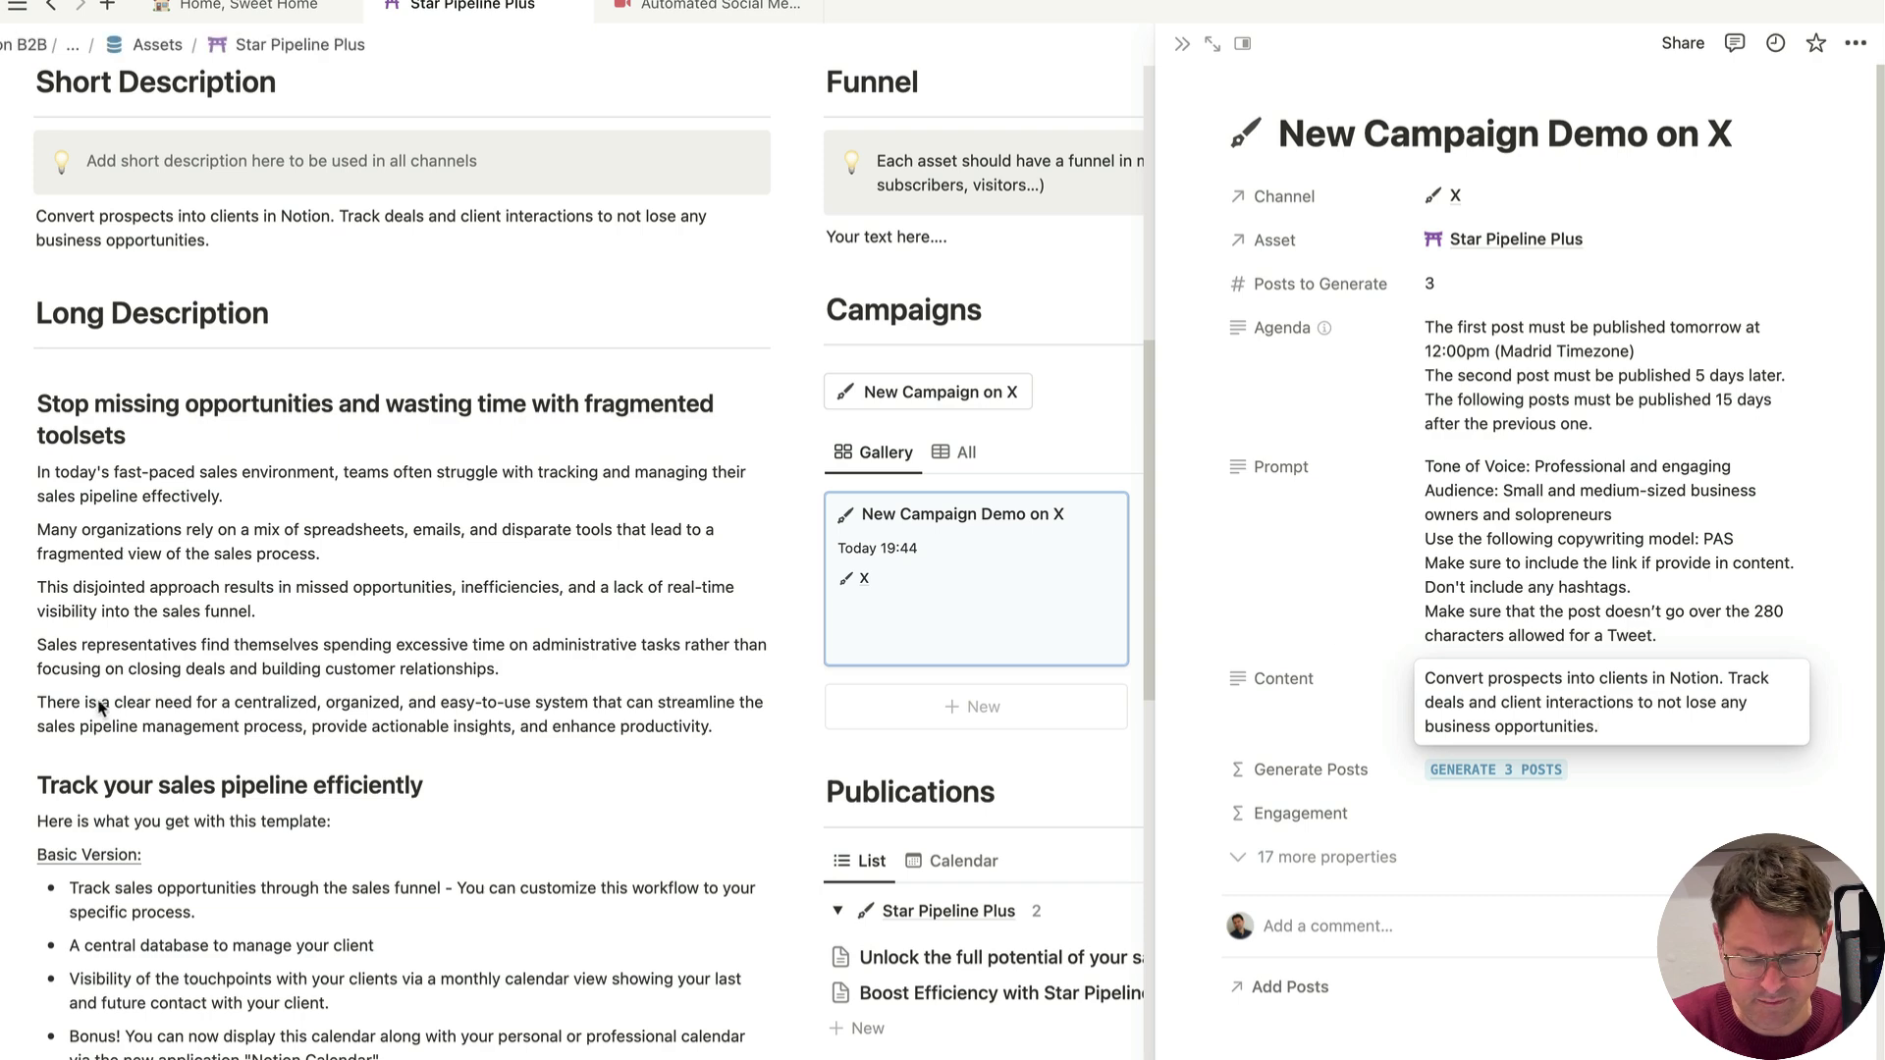
left_click(323, 659)
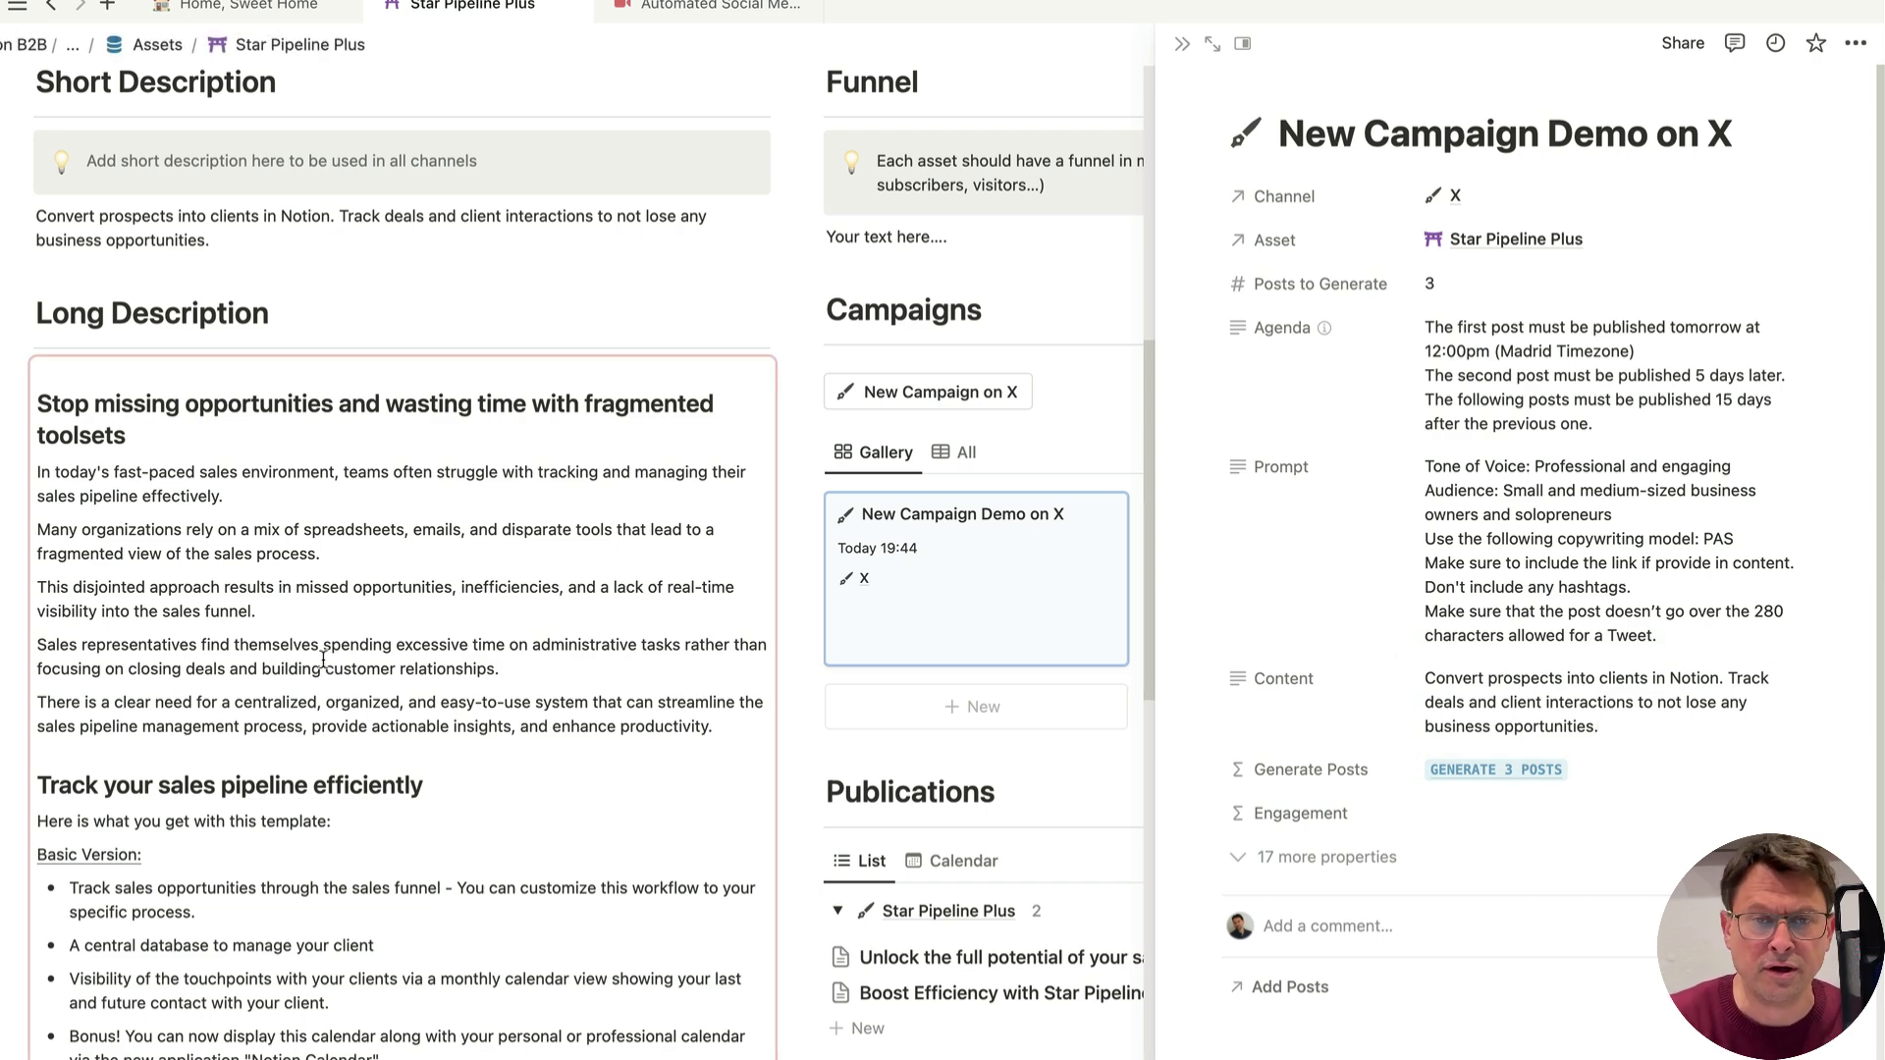
Step: Append the Star Pipeline template link to Content on a new line, then generate the 3 posts
scroll(323, 660, "down", 5)
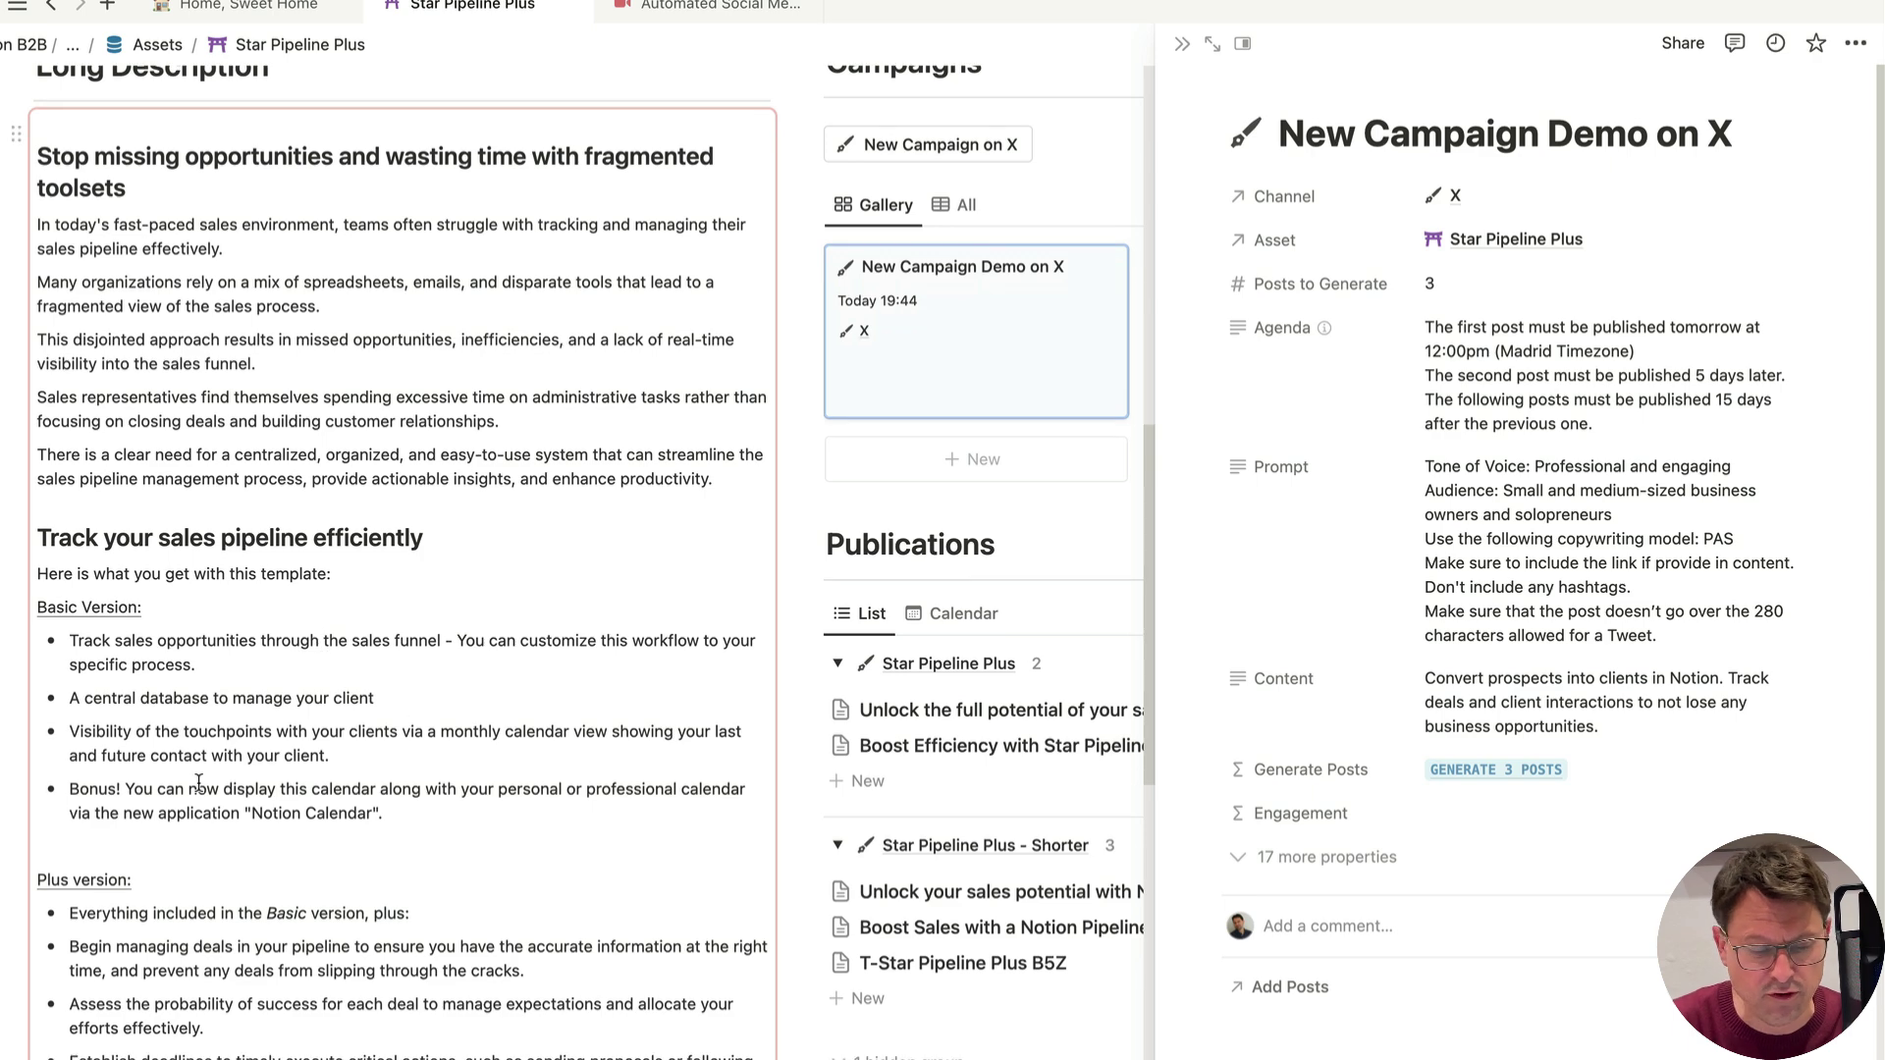
scroll(189, 807, "down", 5)
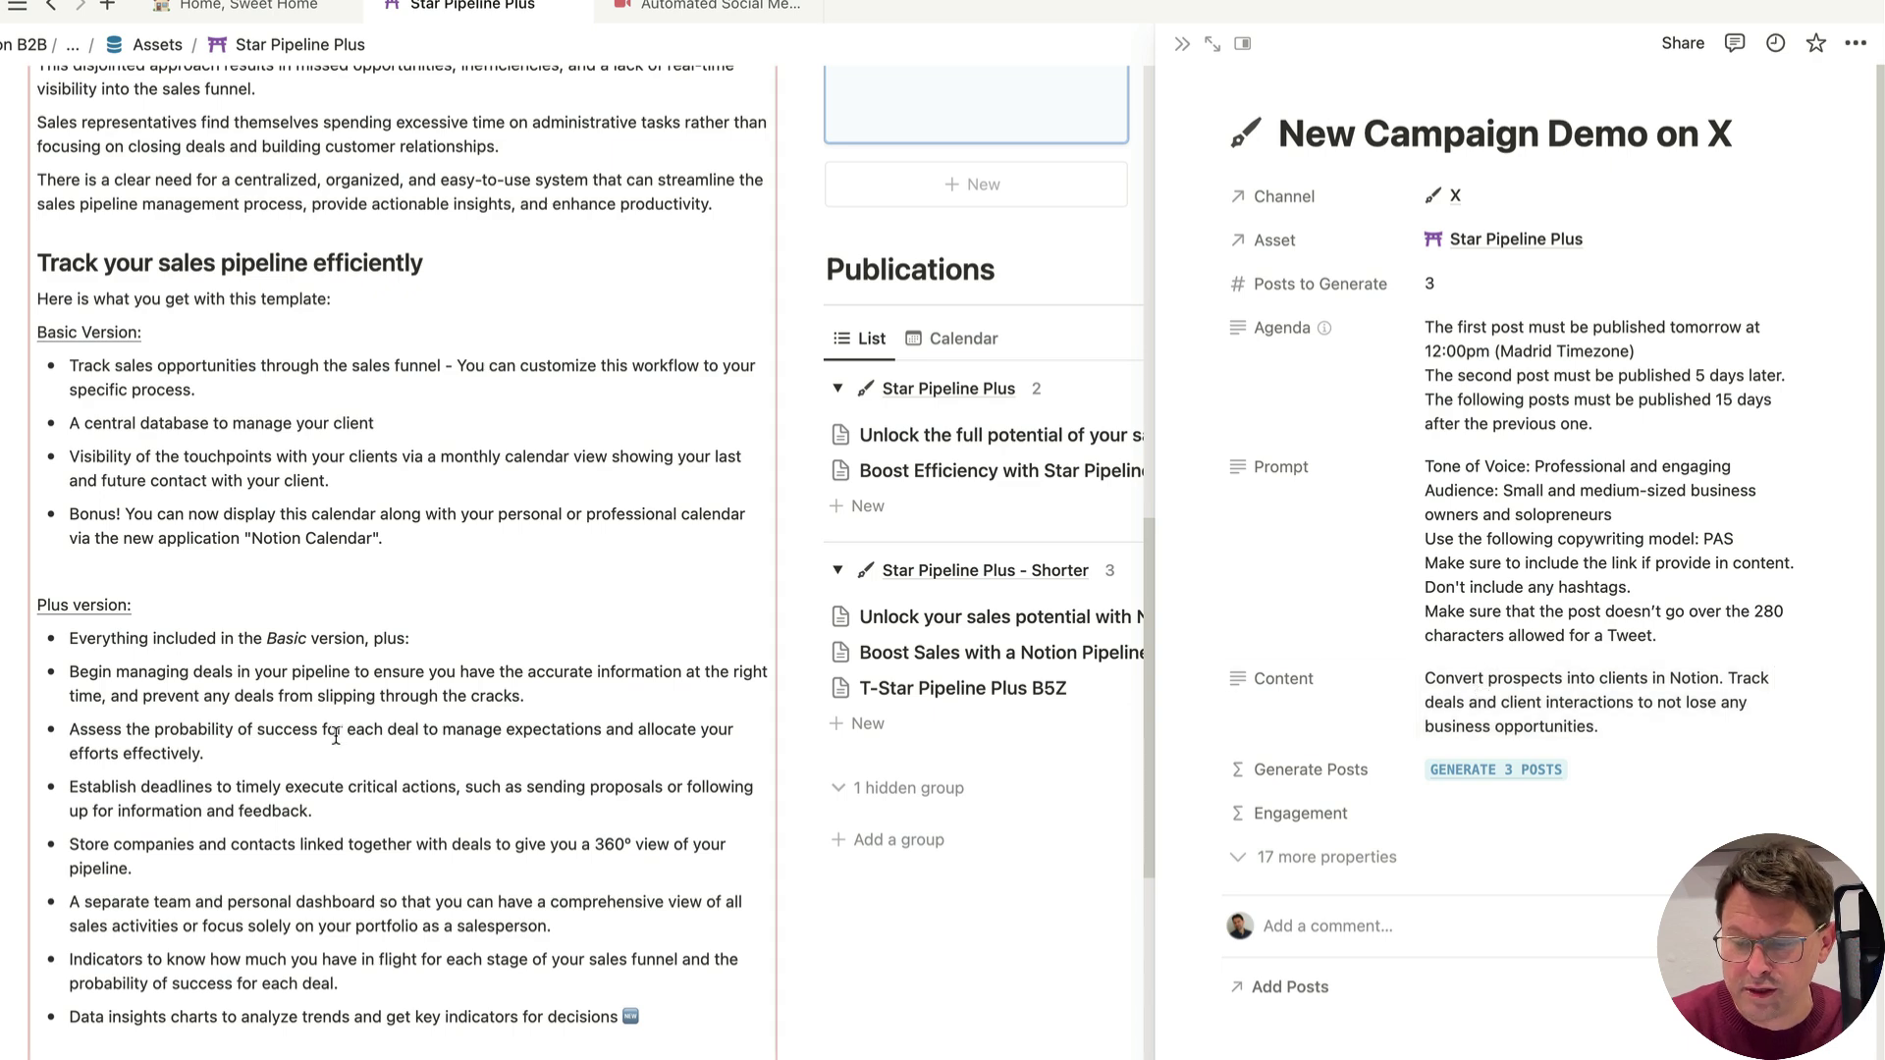
scroll(258, 566, "down", 7)
right_click(403, 525)
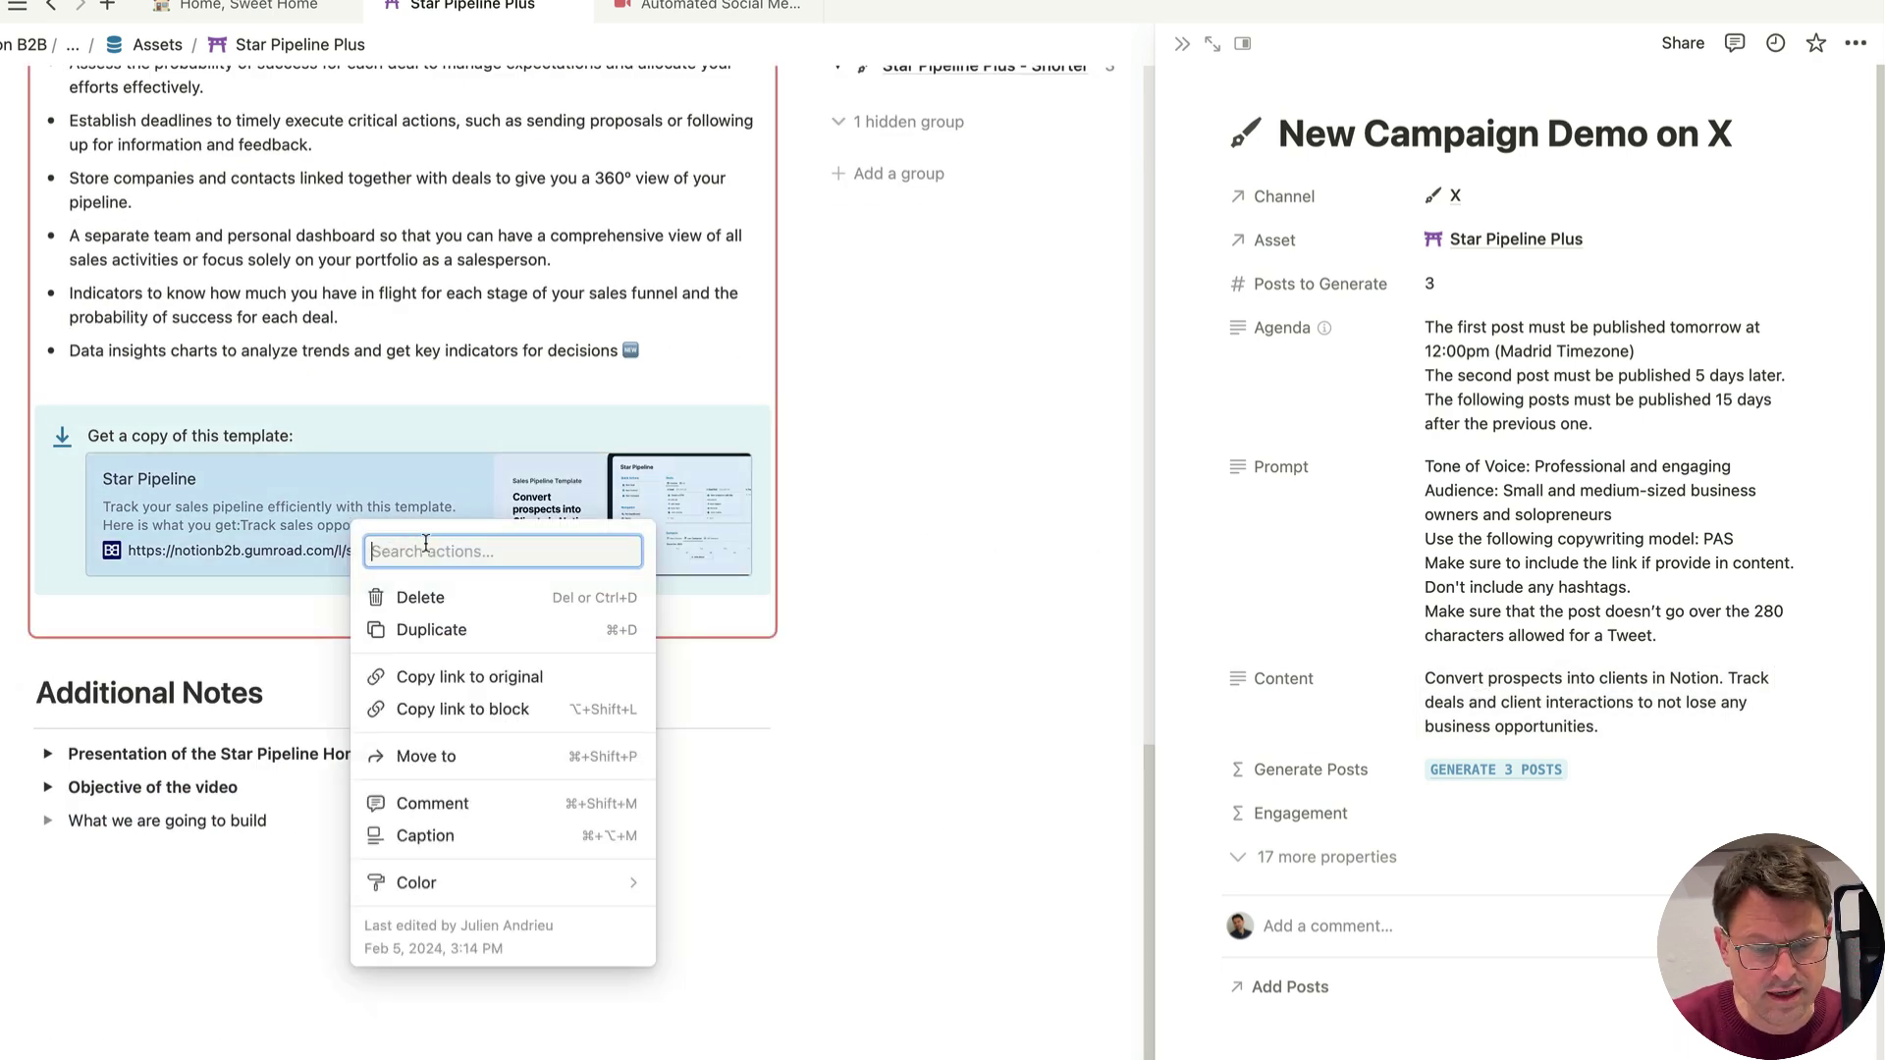
left_click(530, 677)
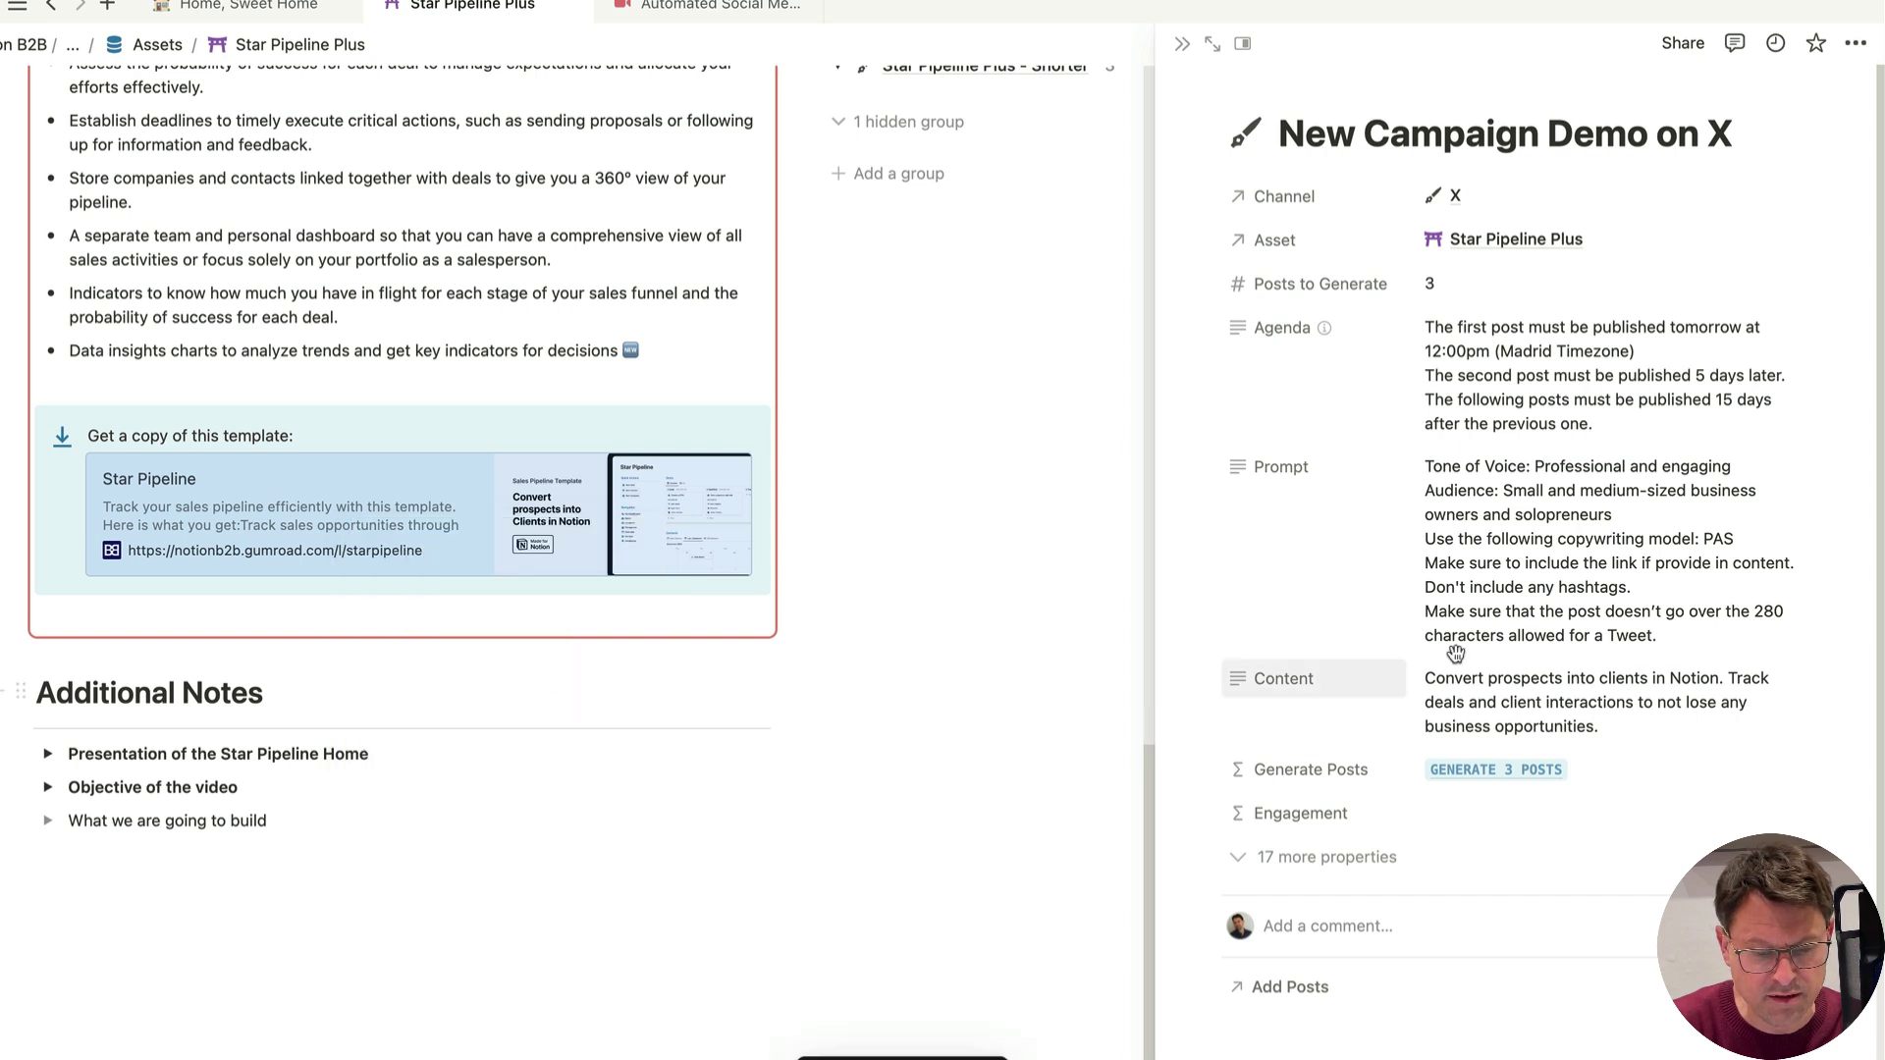
left_click(1588, 672)
key("shift+Return")
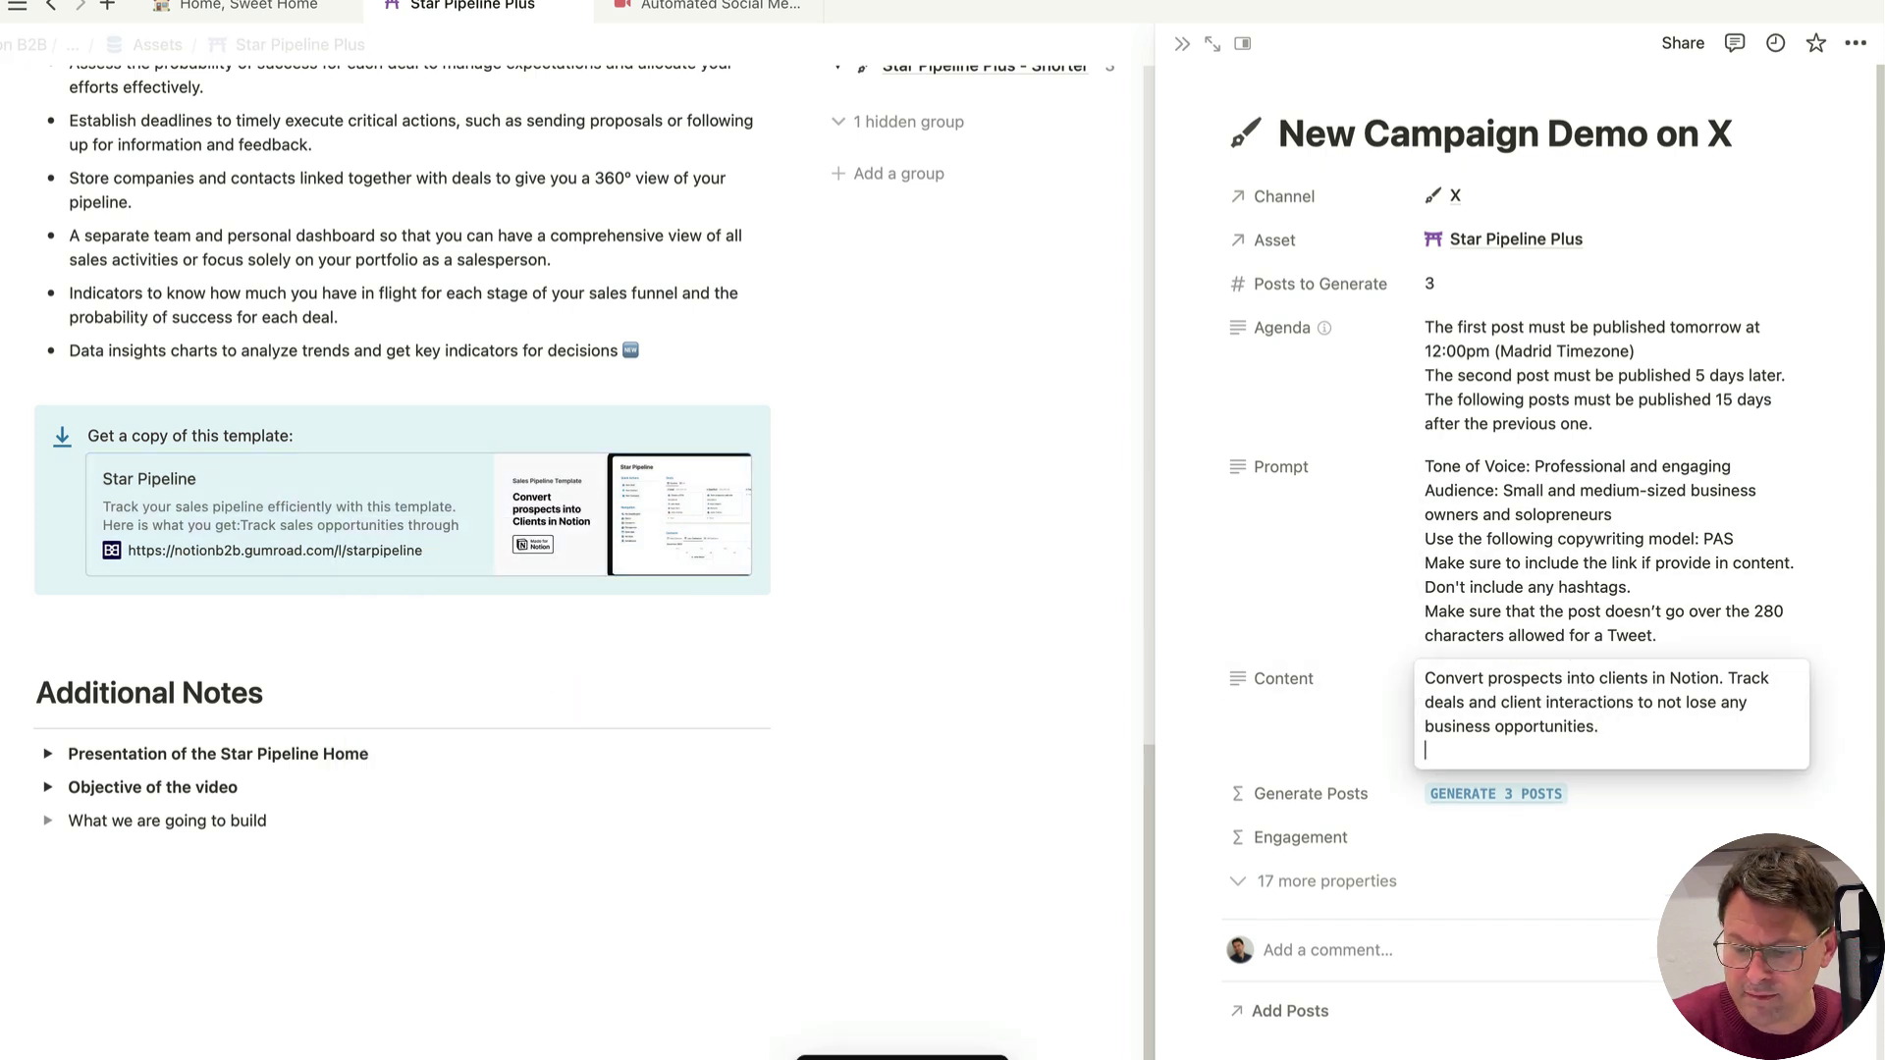
key("super+v")
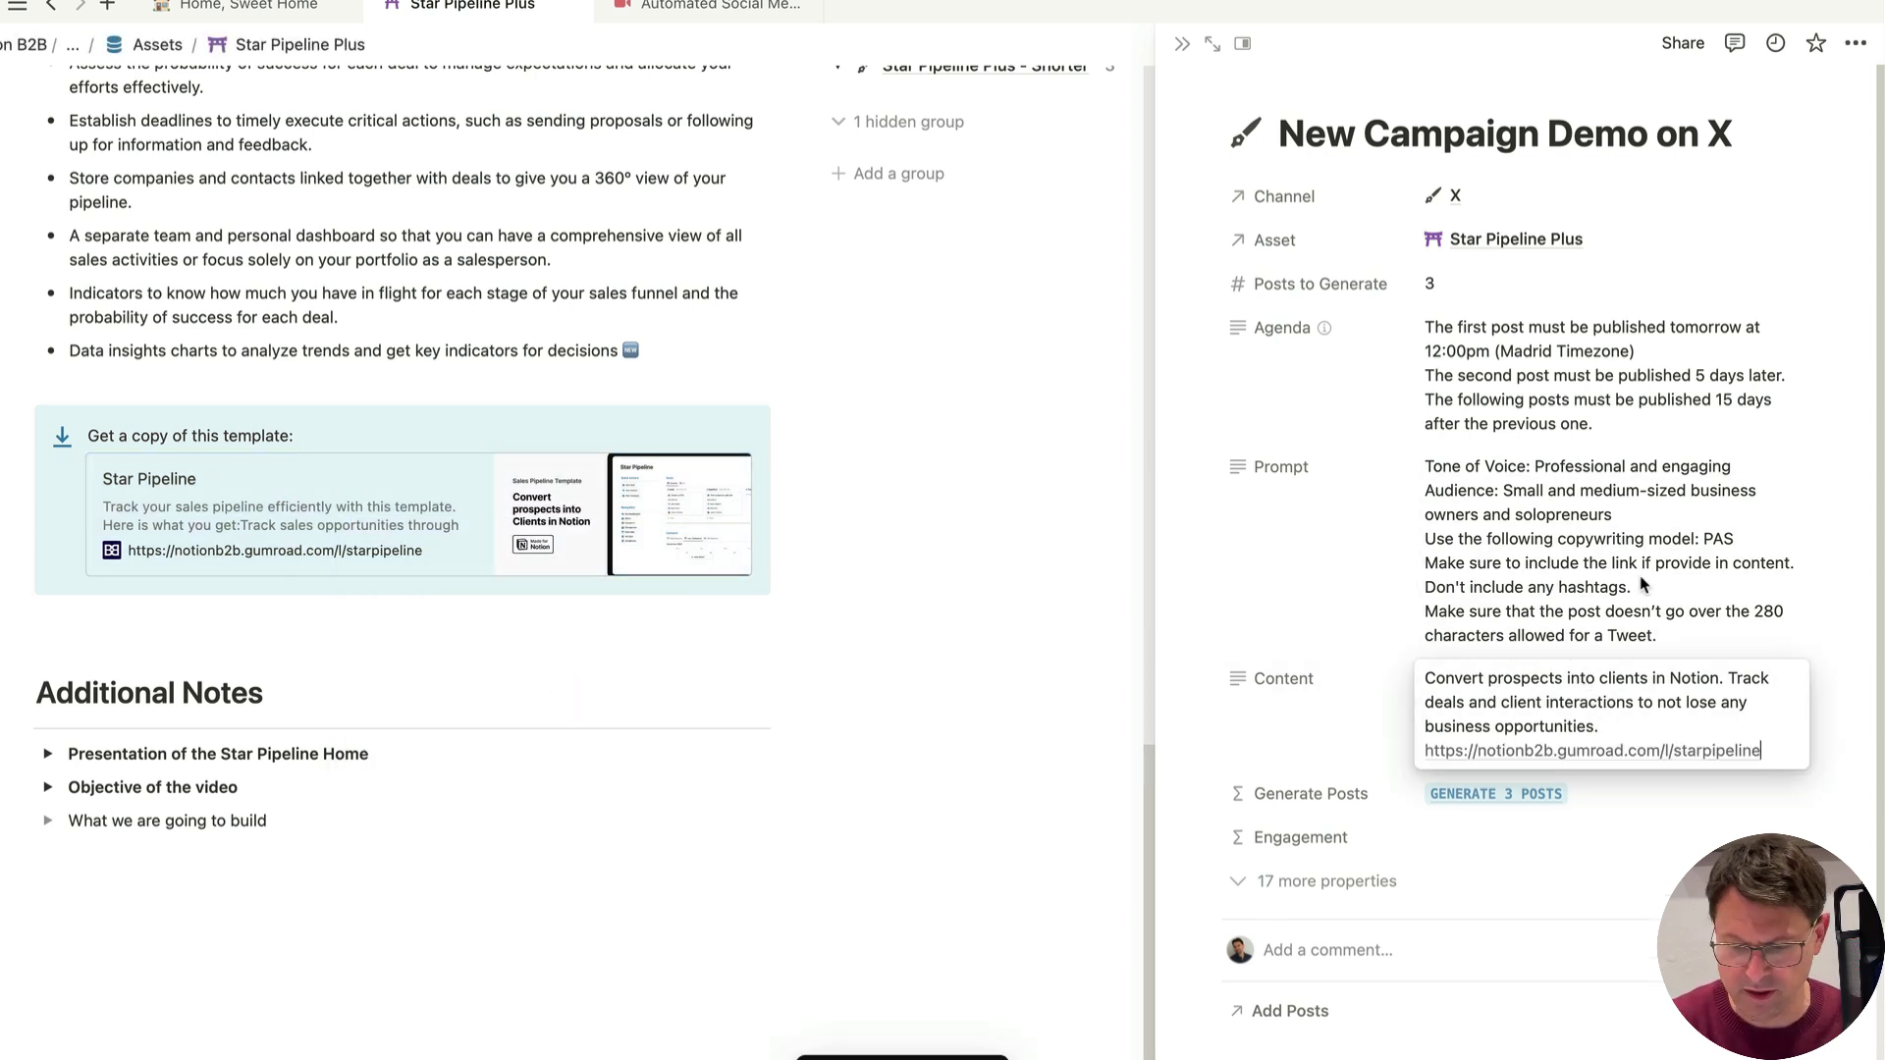
key("Escape")
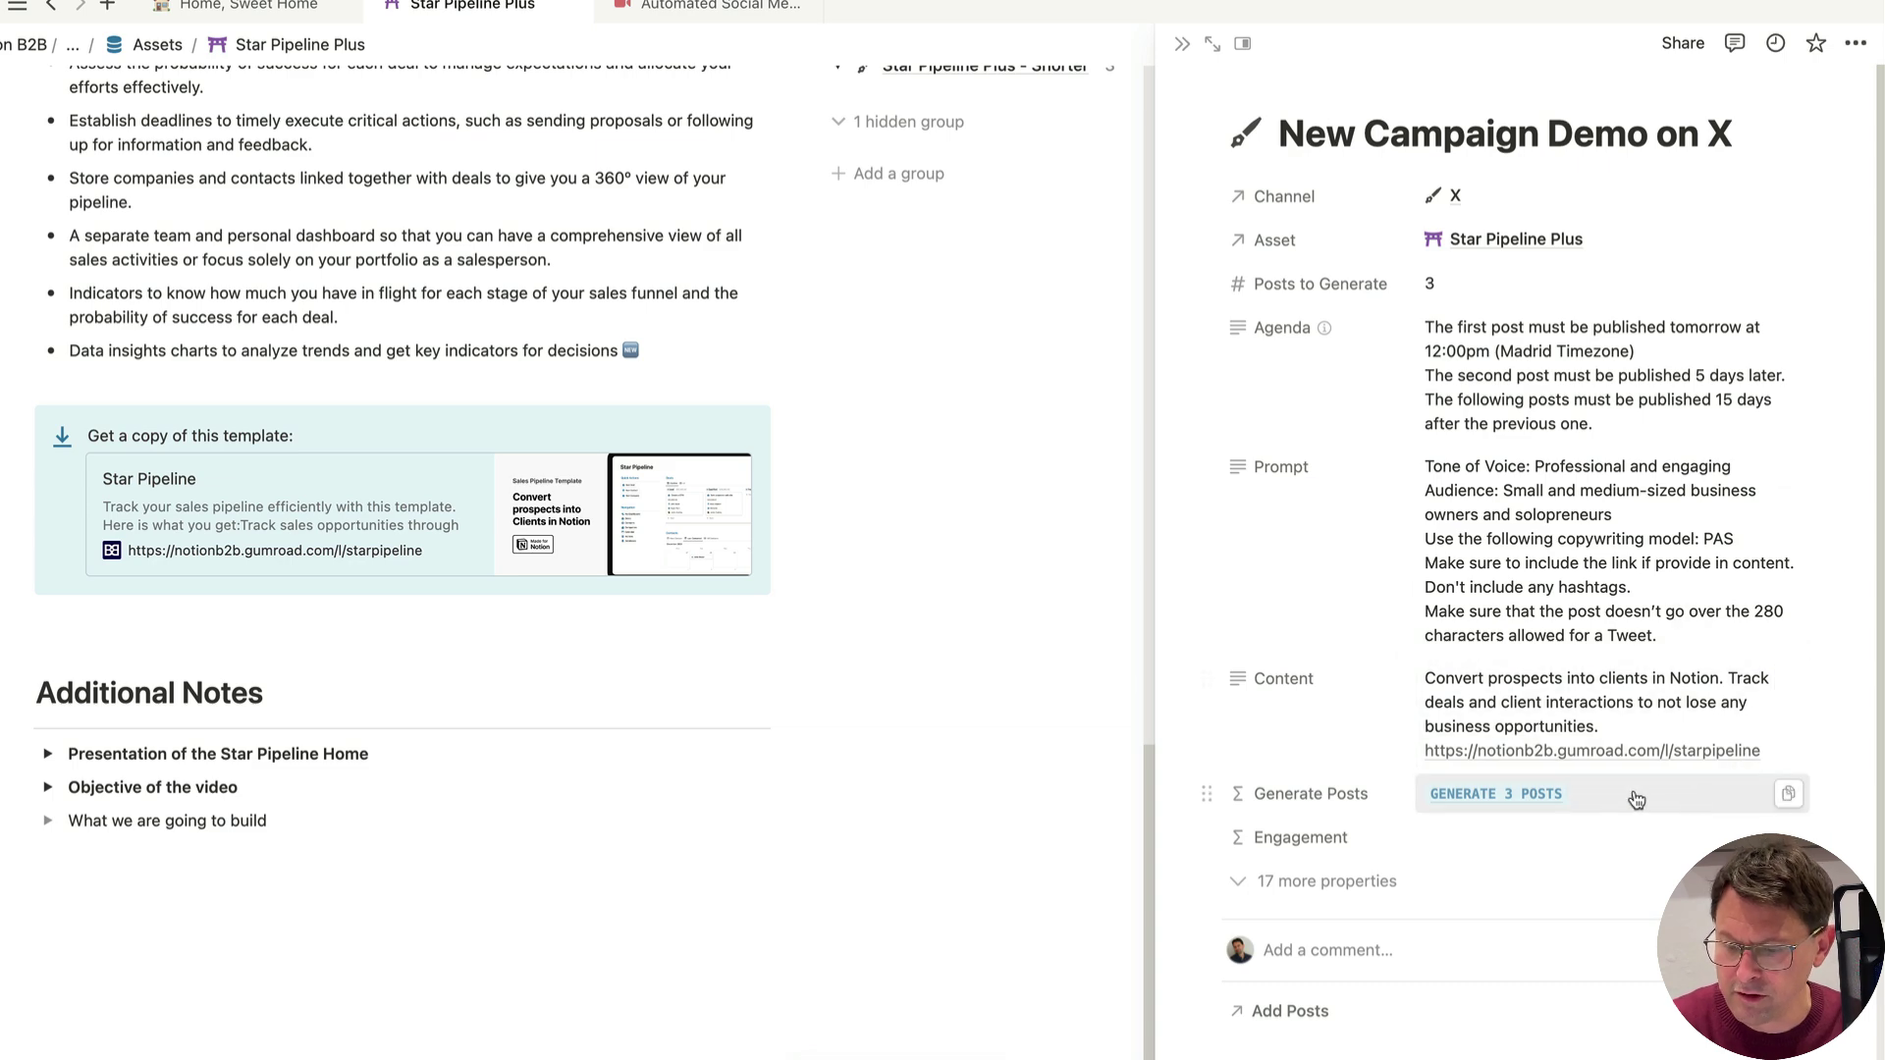
left_click(1520, 794)
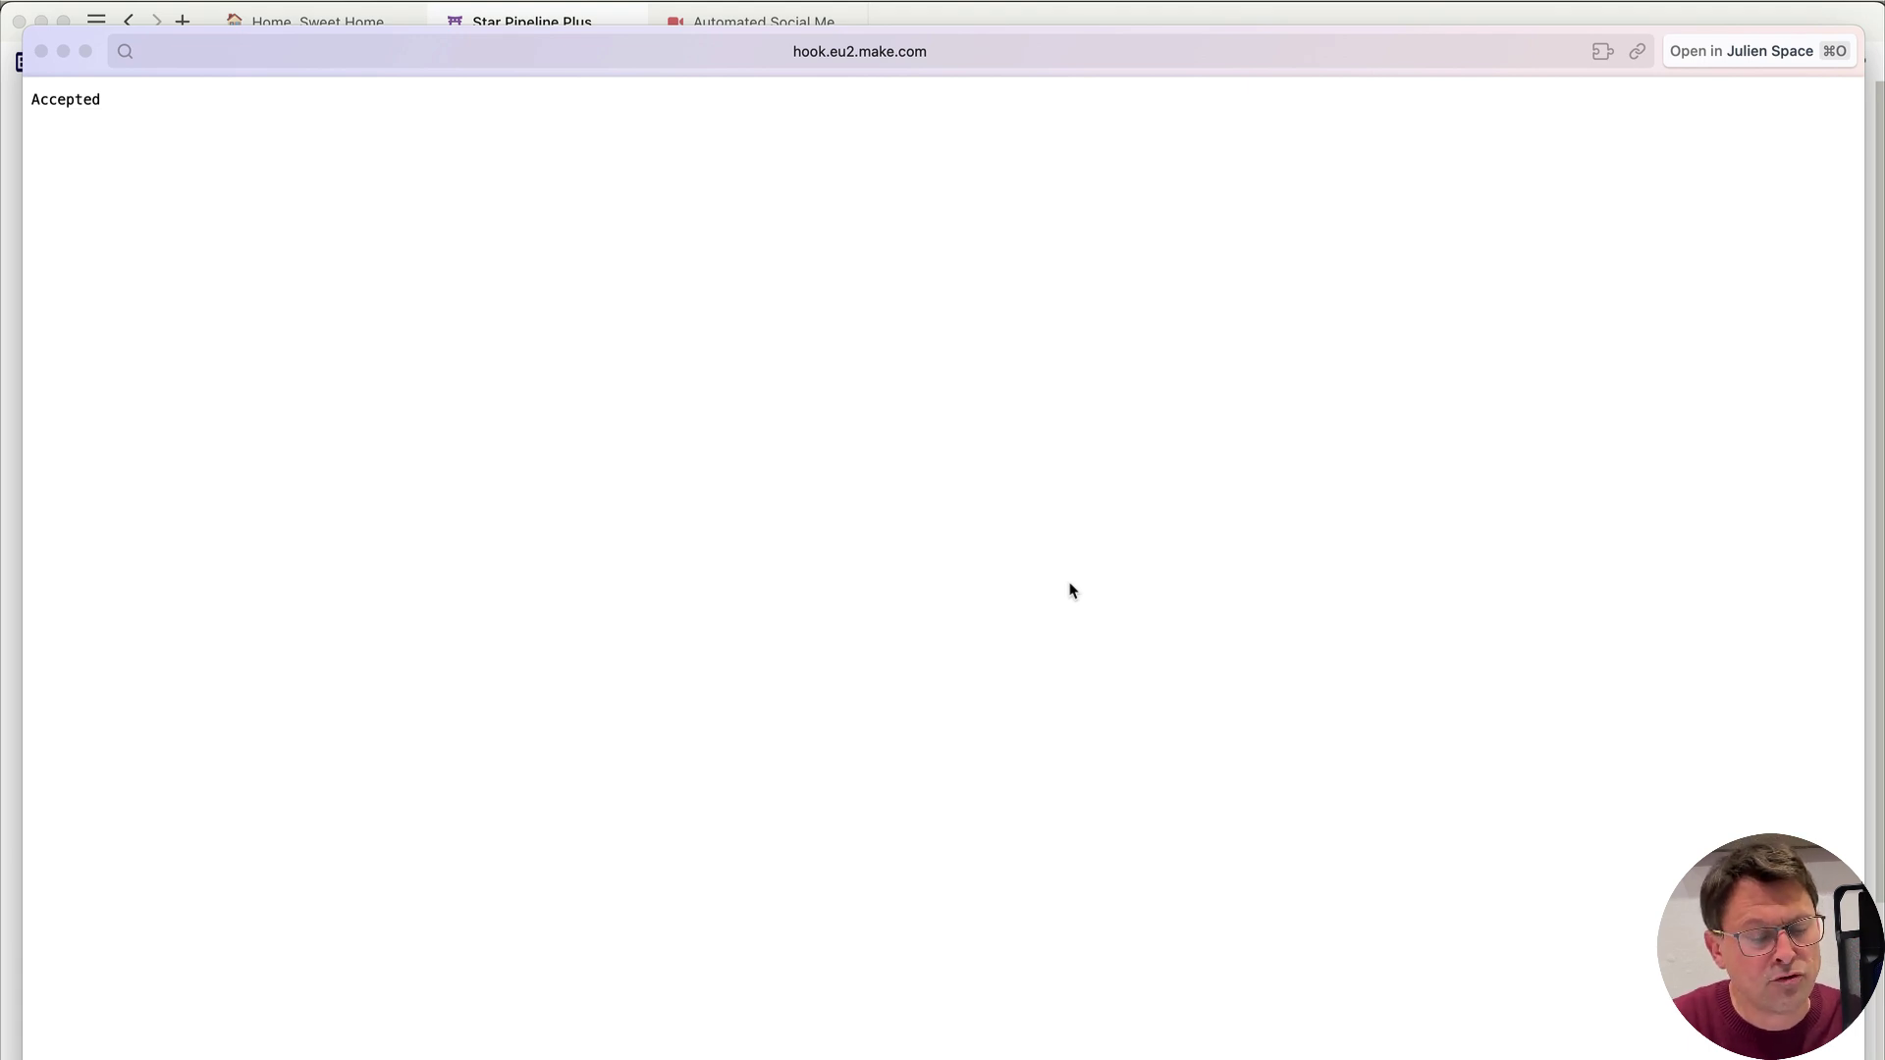
Step: Close the webhook confirmation window and the campaign's side panel
left_click(41, 51)
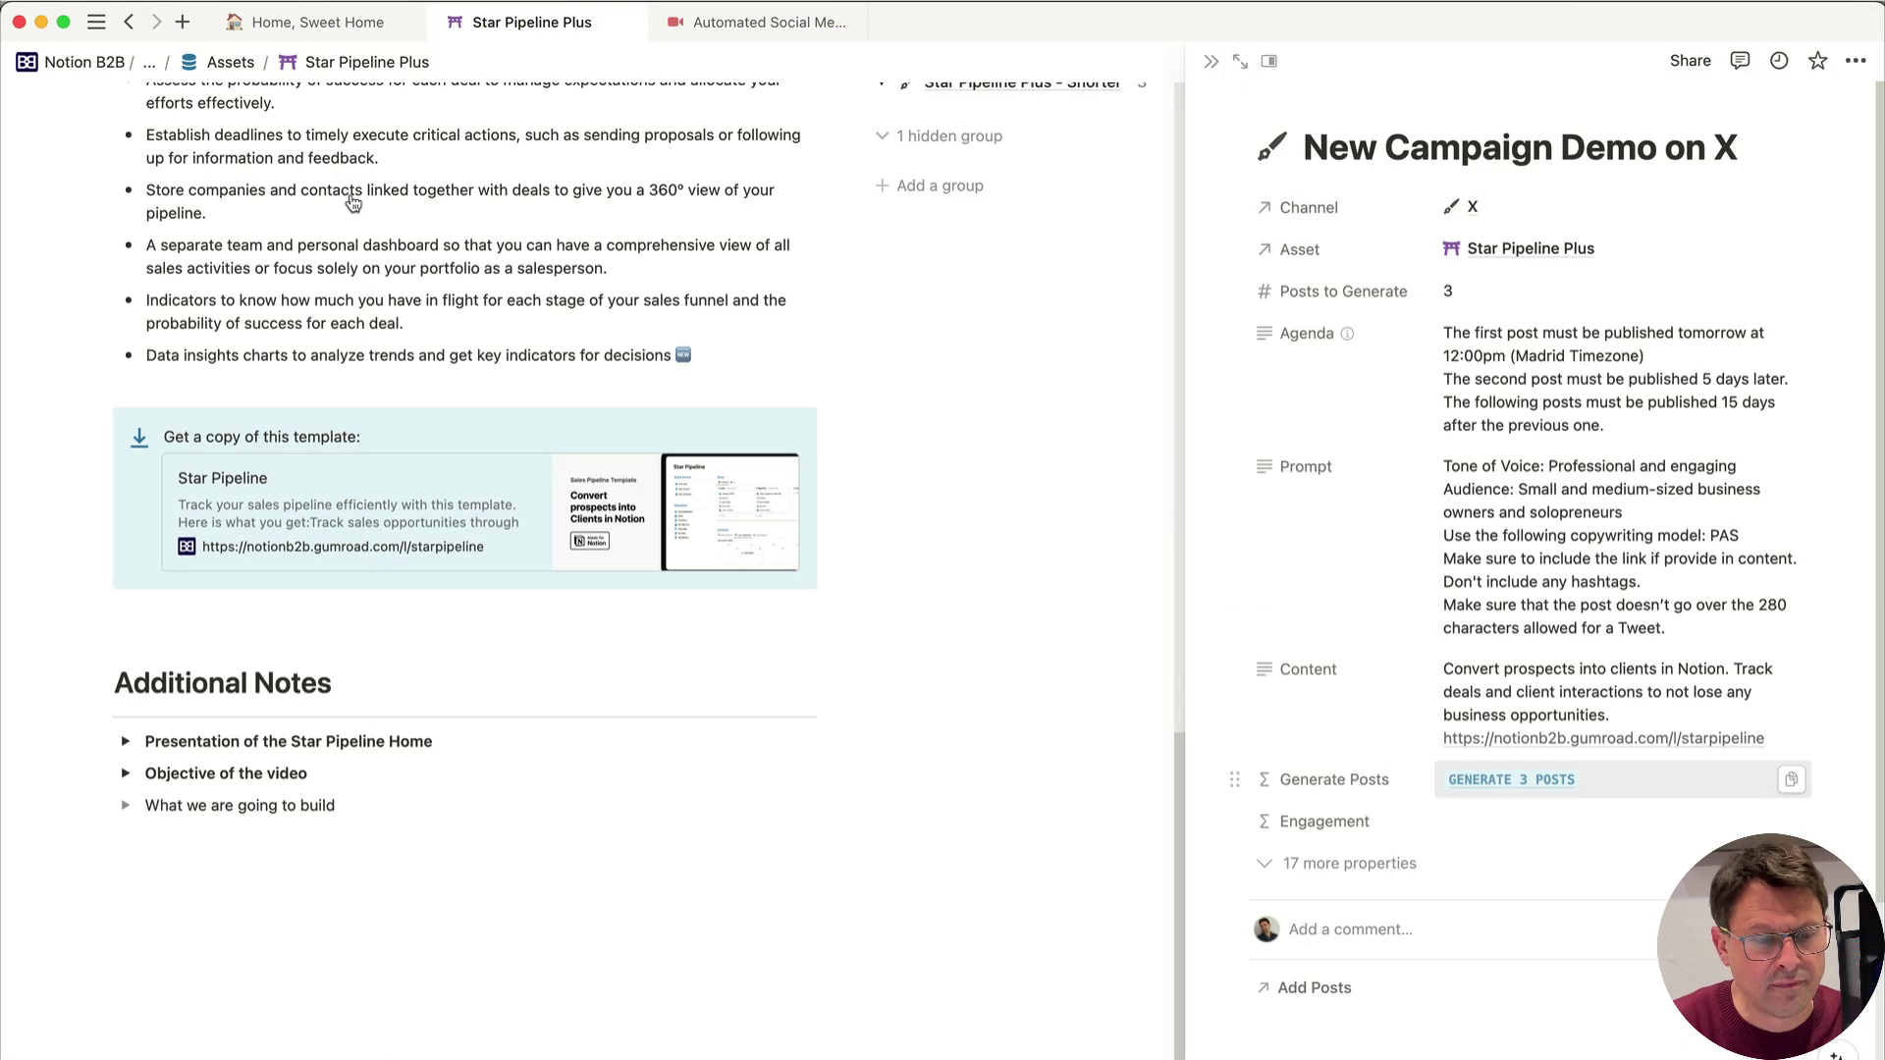
left_click(1211, 62)
scroll(1161, 356, "up", 10)
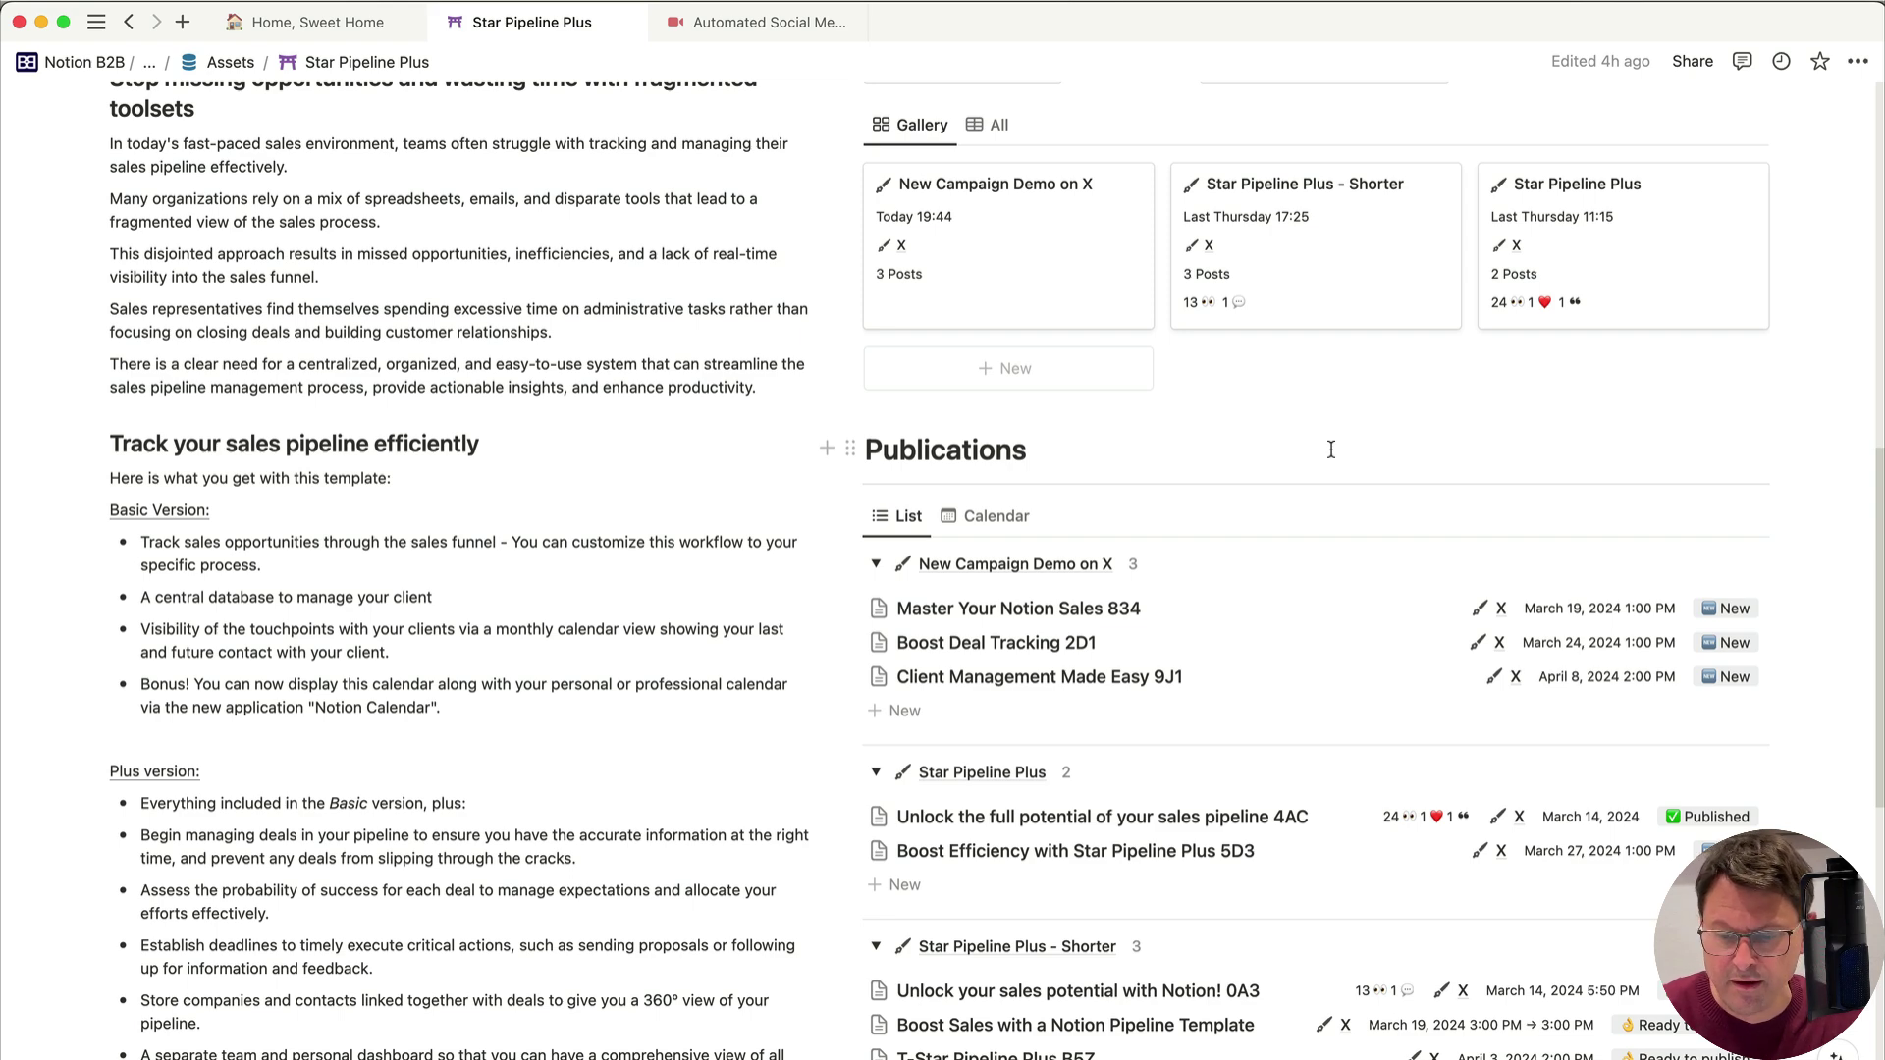
Step: Open Master Your Notion Sales 834, then step through Boost Deal Tracking 2D1 to Client Management Made Easy 9J1
left_click(1375, 610)
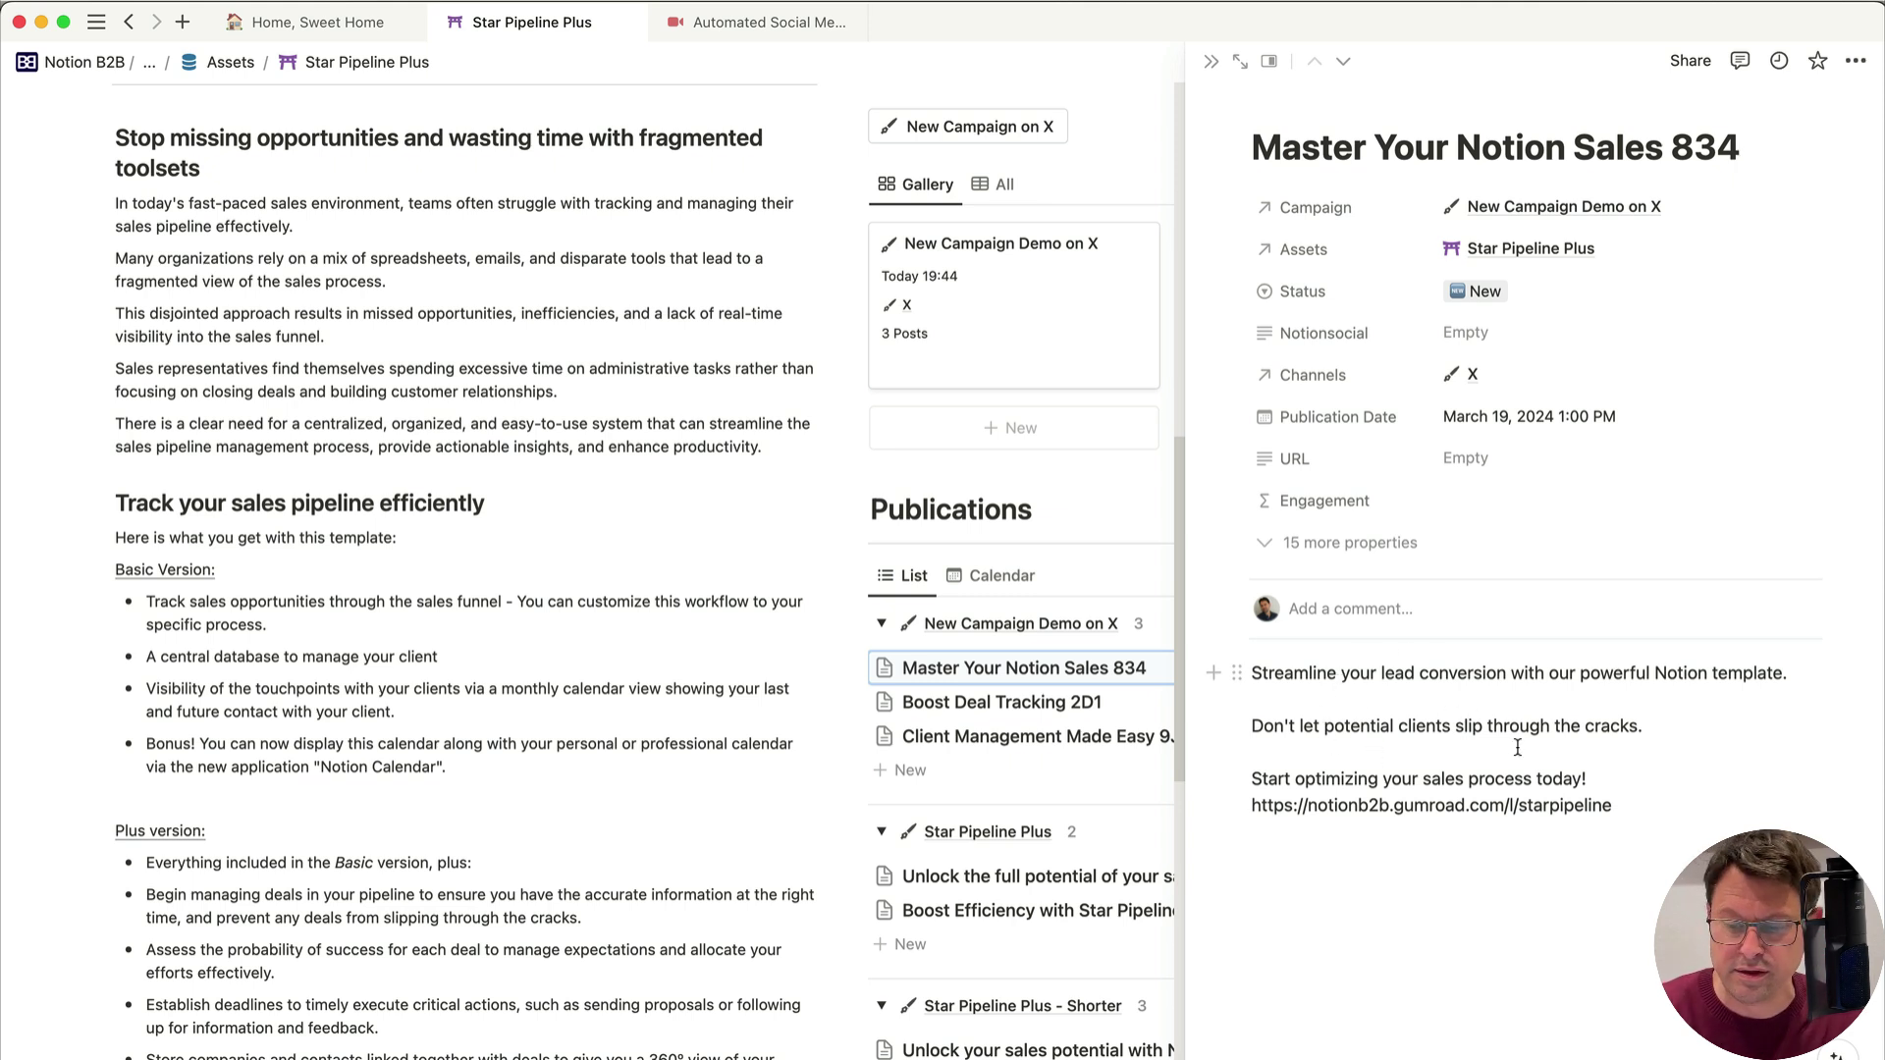
left_click(1344, 61)
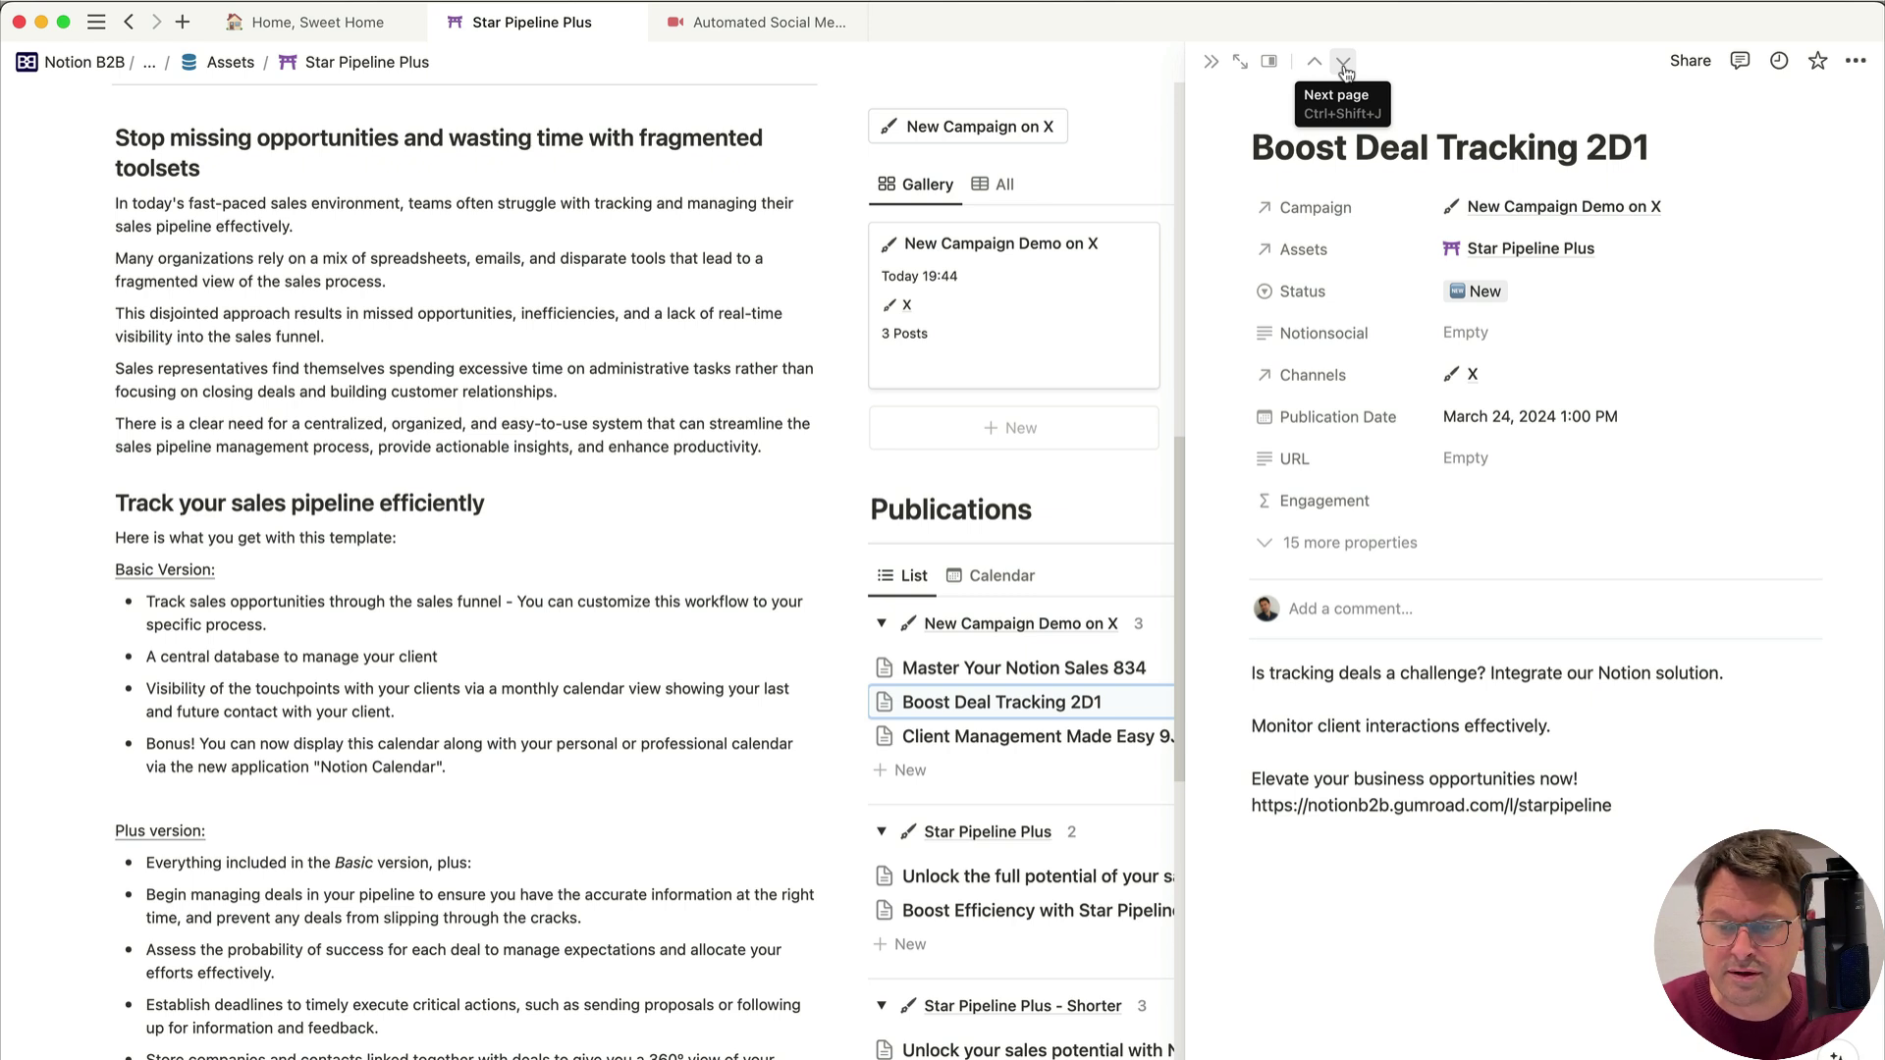
left_click(1343, 63)
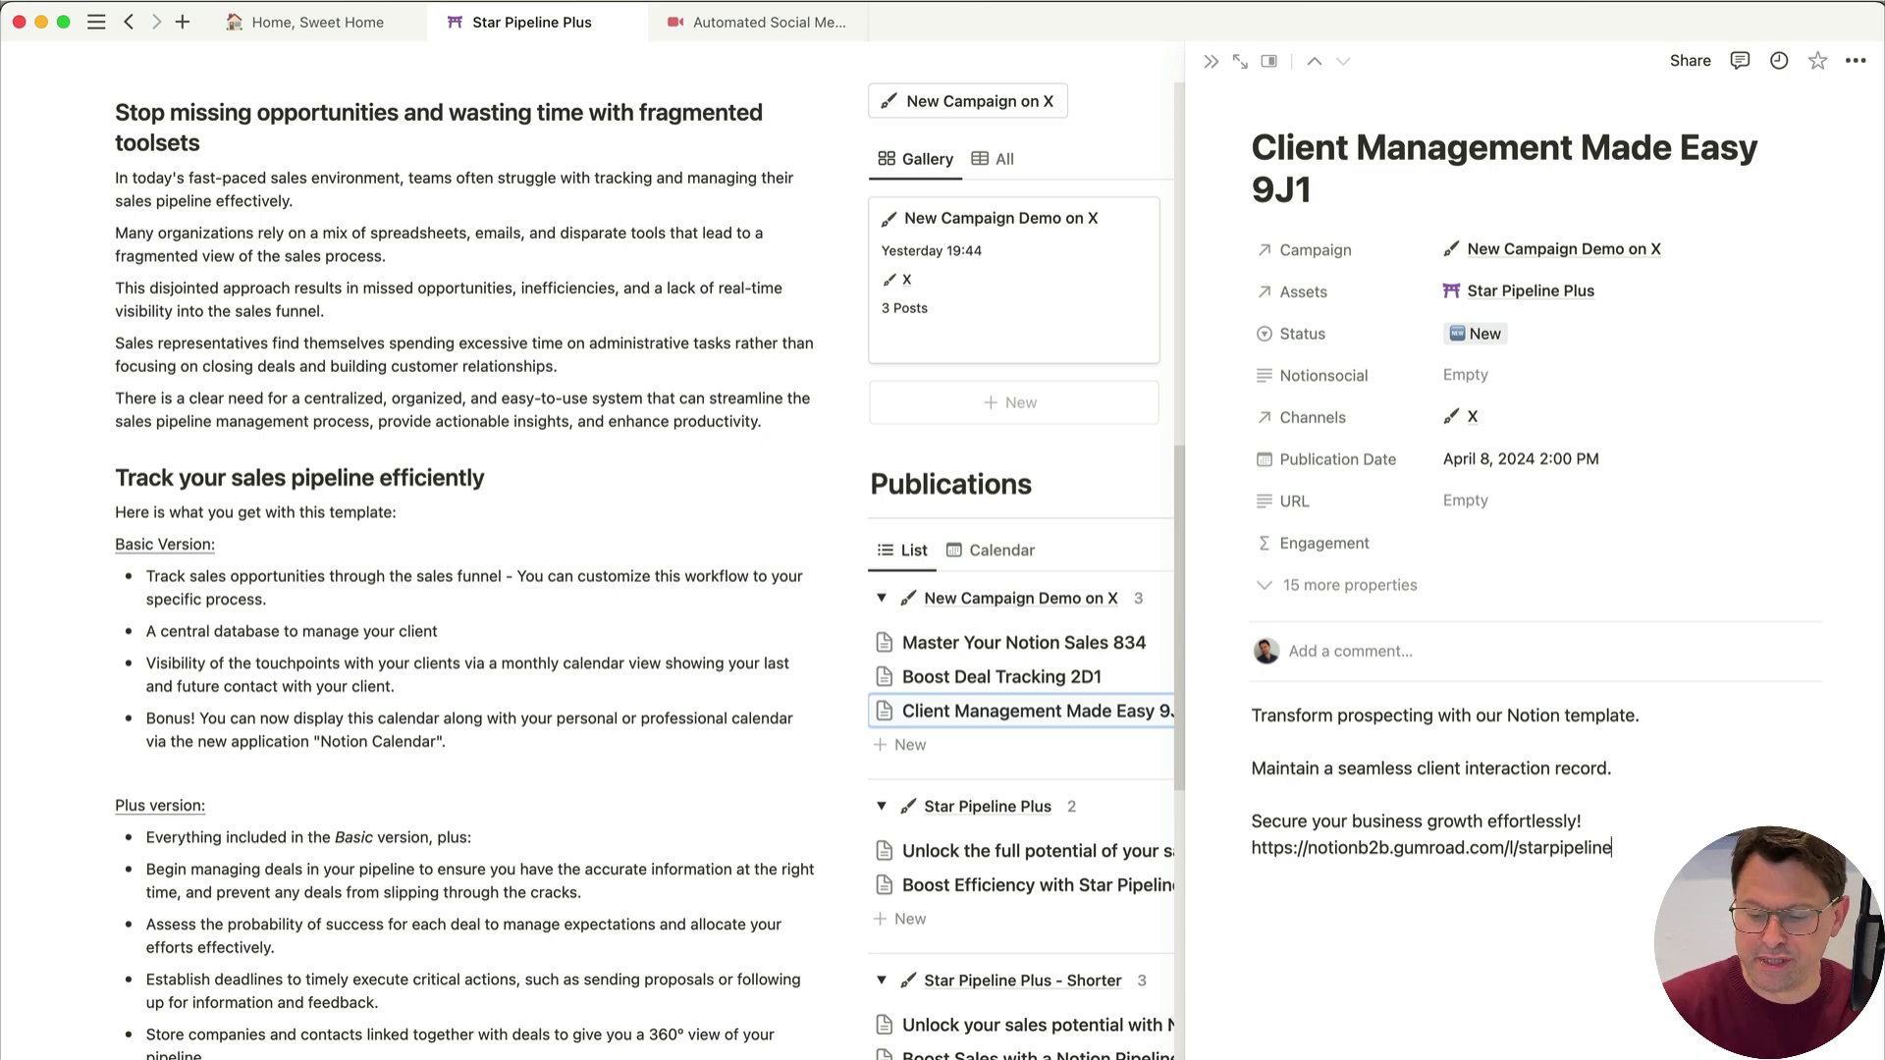
Step: Close the Client Management Made Easy 9J1 preview to reveal the full Publications list
left_click(1211, 61)
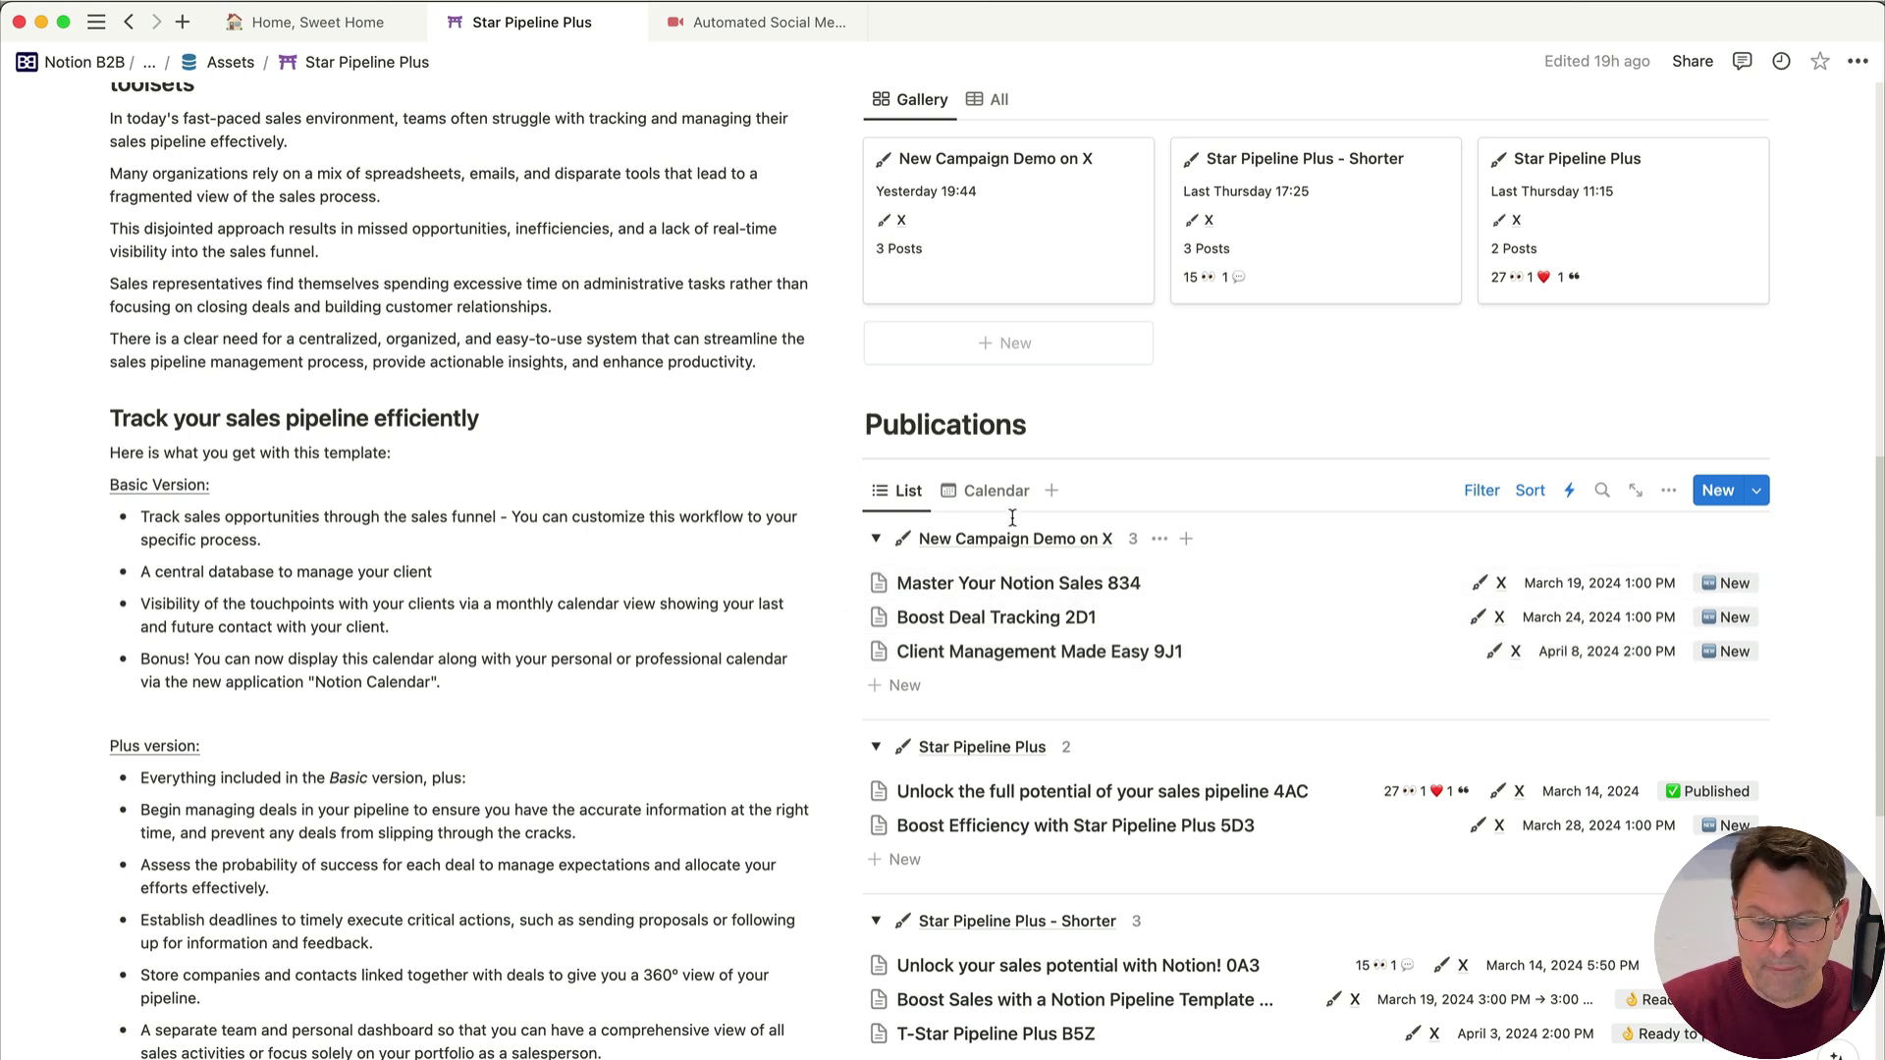
Step: Switch Publications to its March 2024 calendar view
left_click(987, 491)
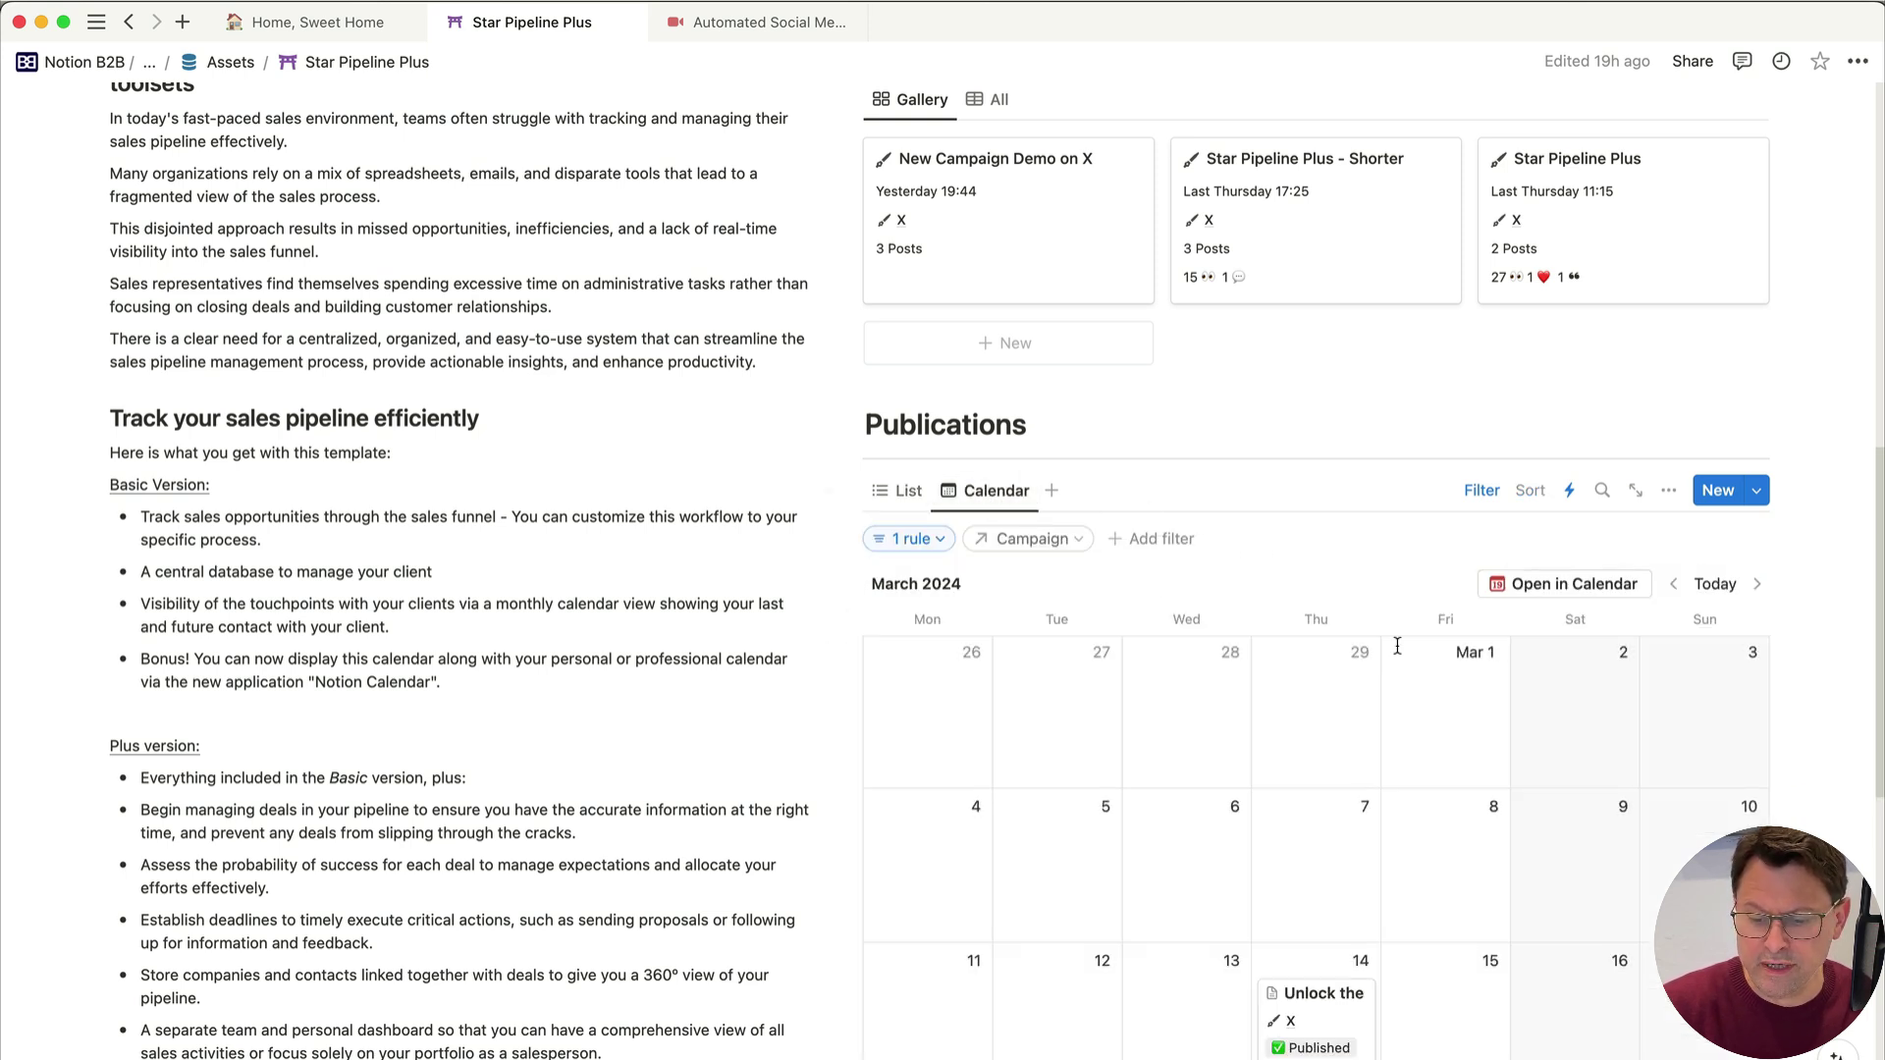
scroll(1401, 693, "down", 1)
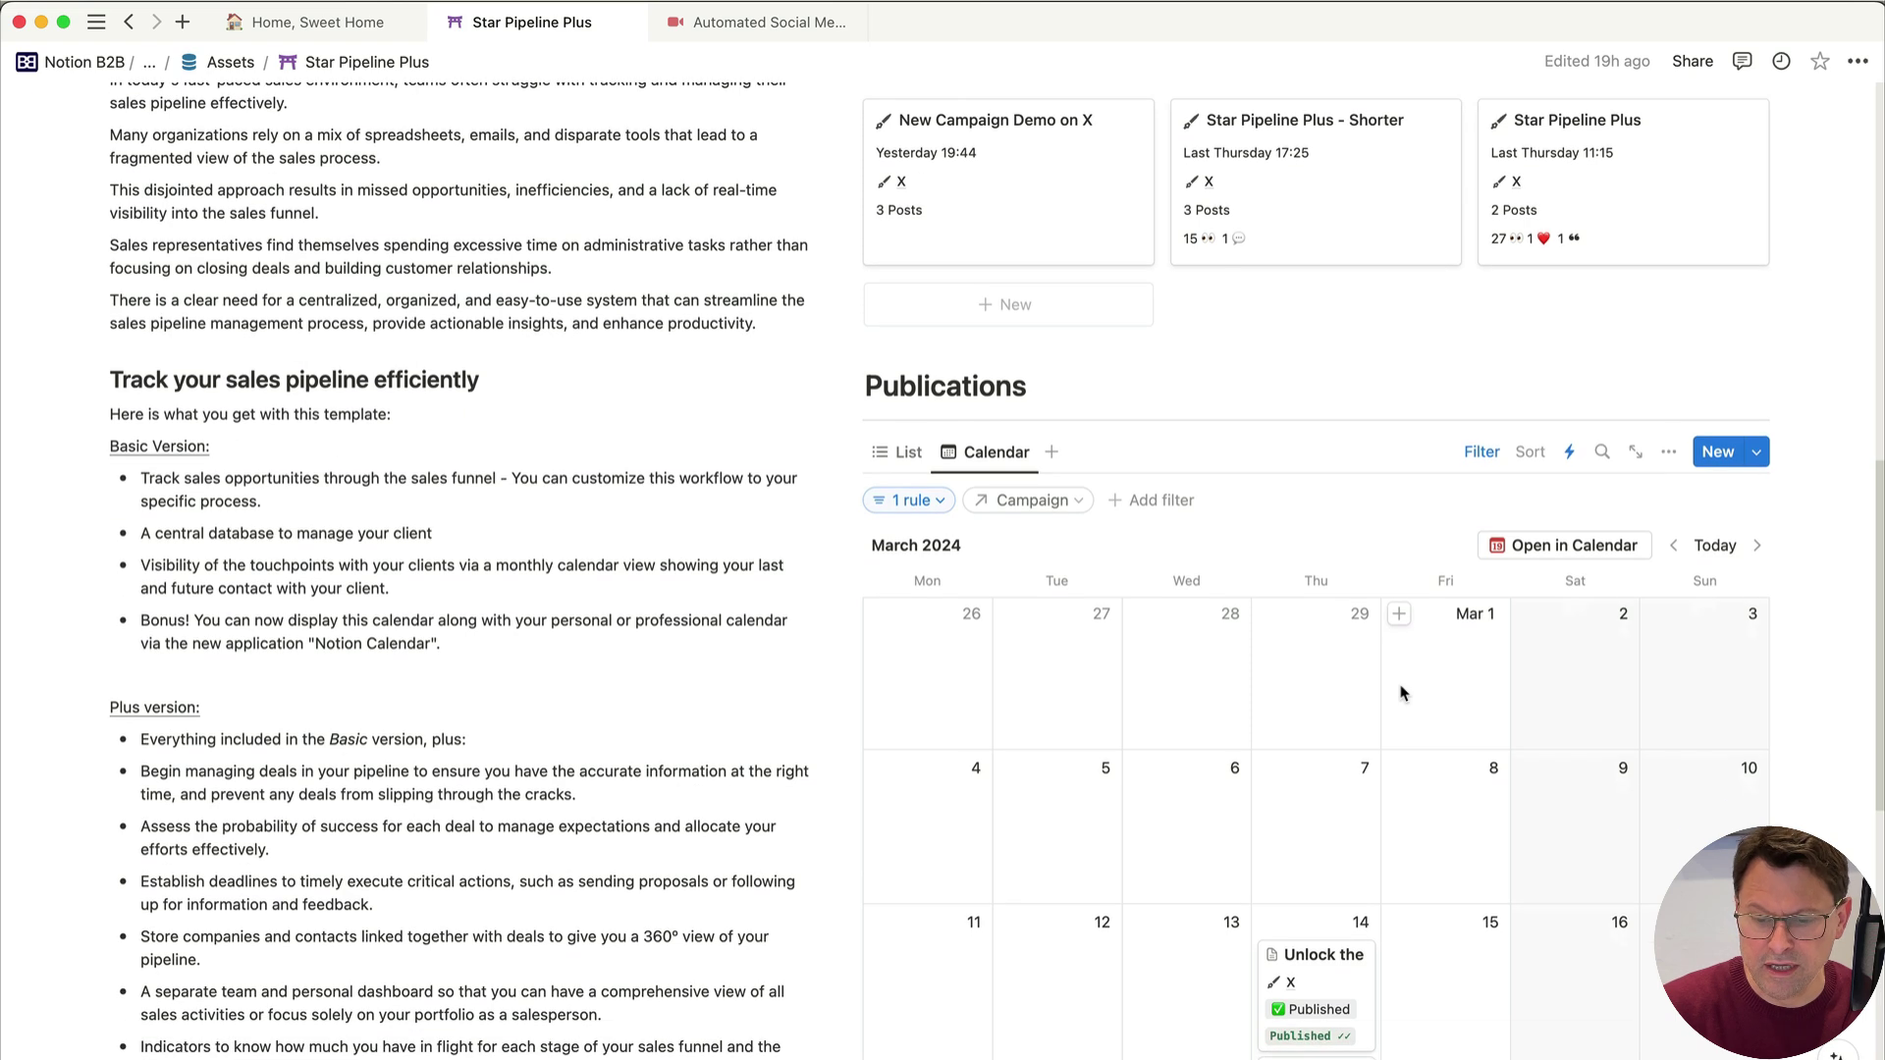
scroll(1026, 246, "up", 2)
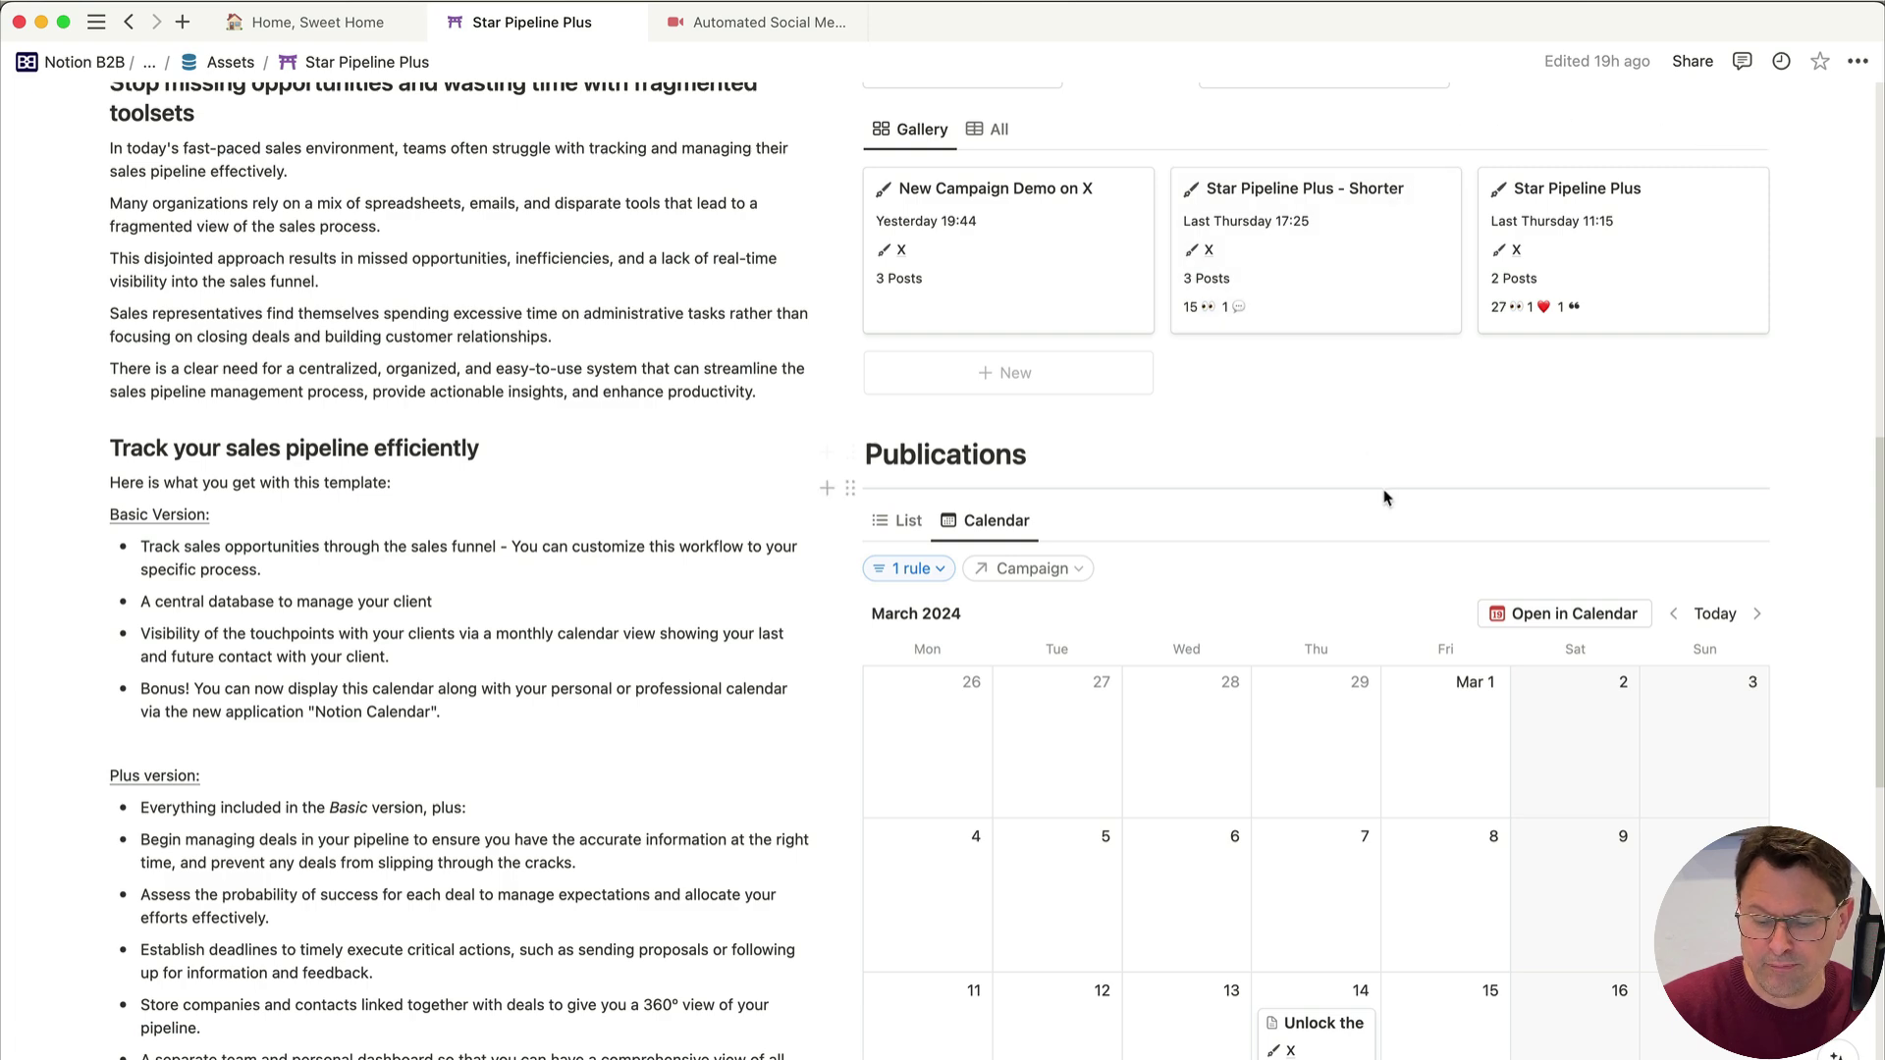
scroll(1385, 498, "down", 2)
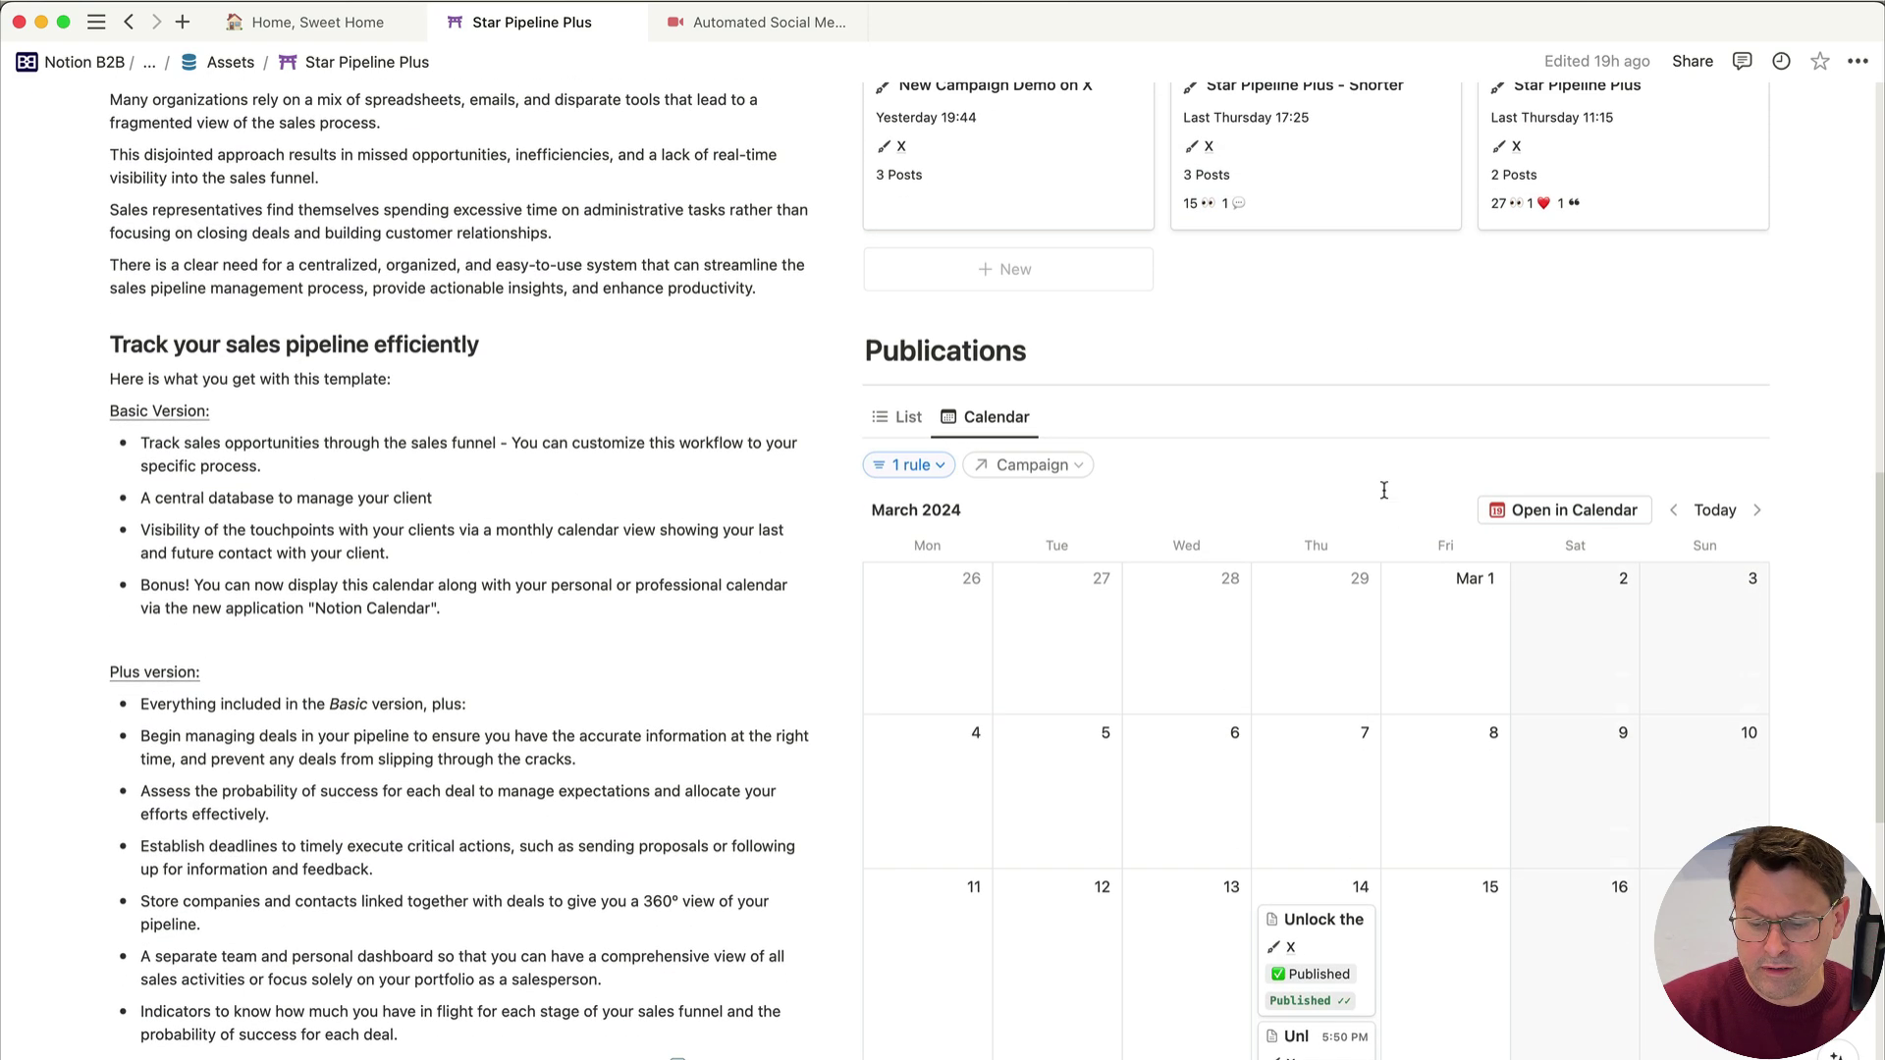
scroll(1384, 490, "down", 8)
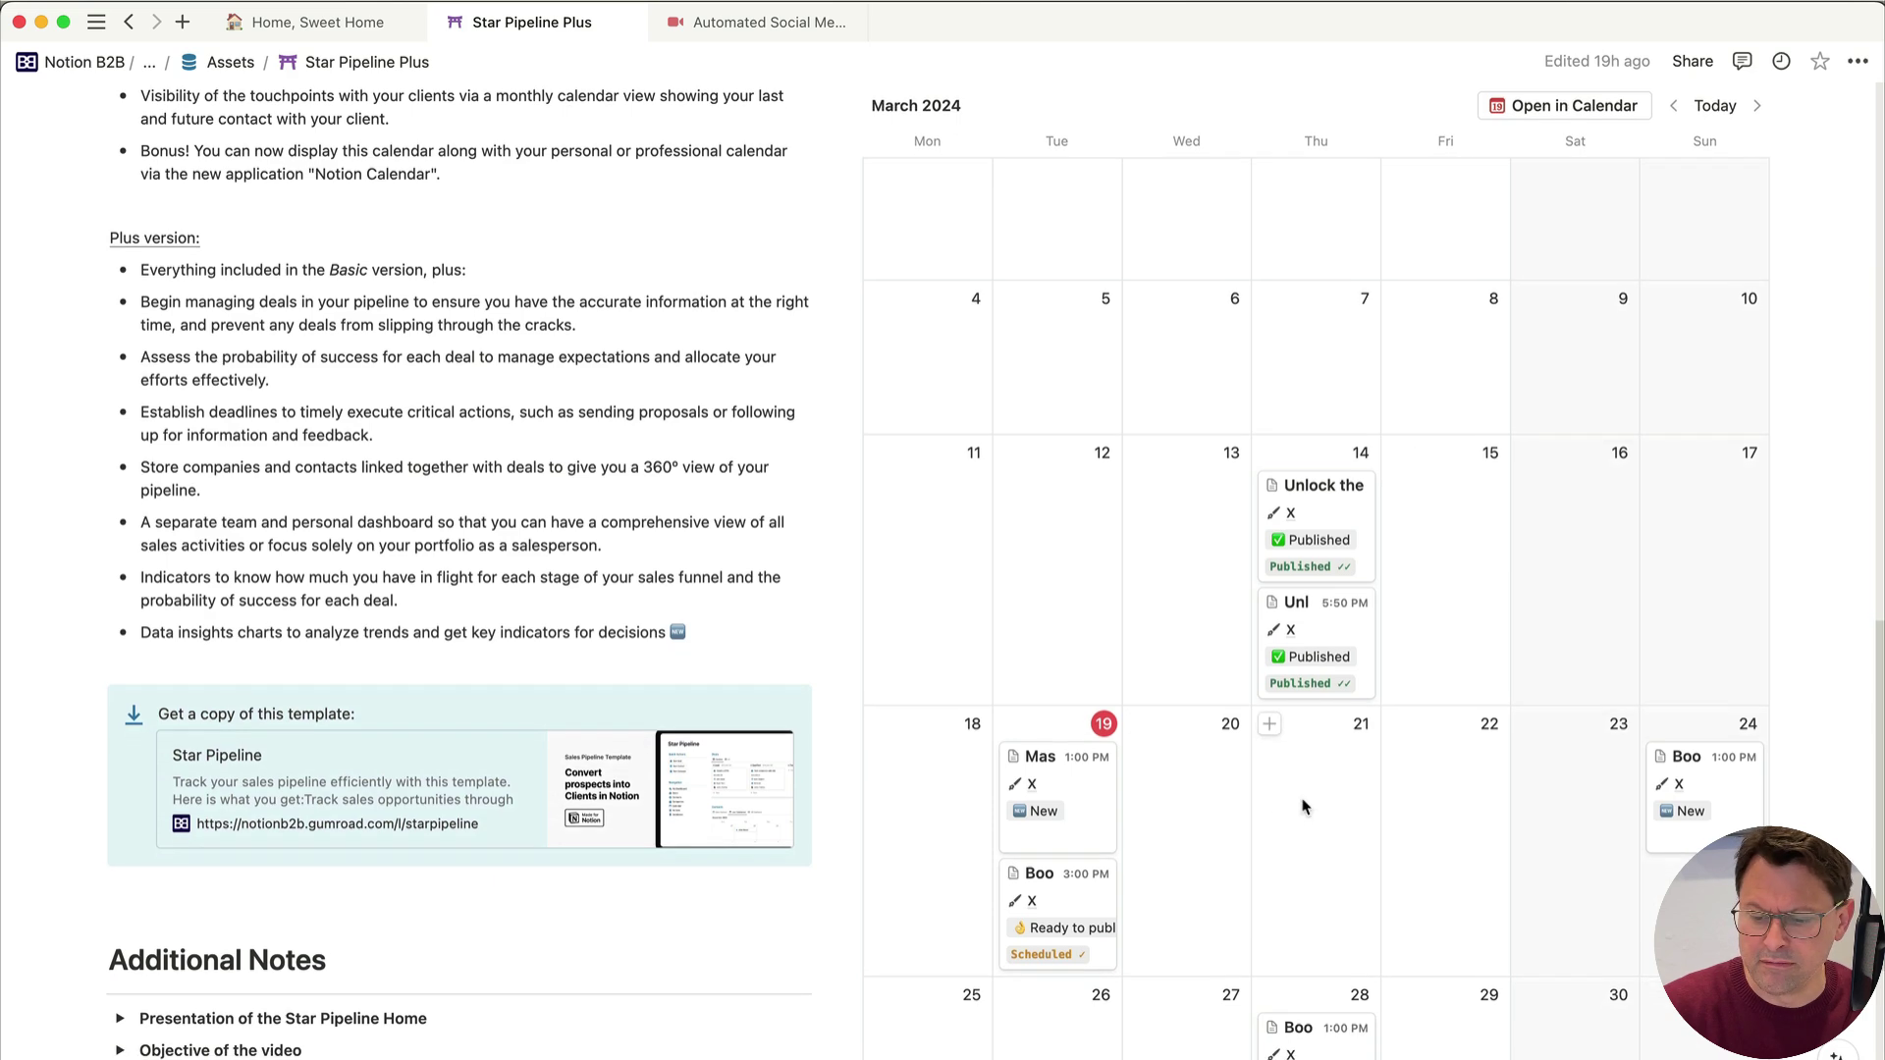
scroll(1306, 815, "down", 4)
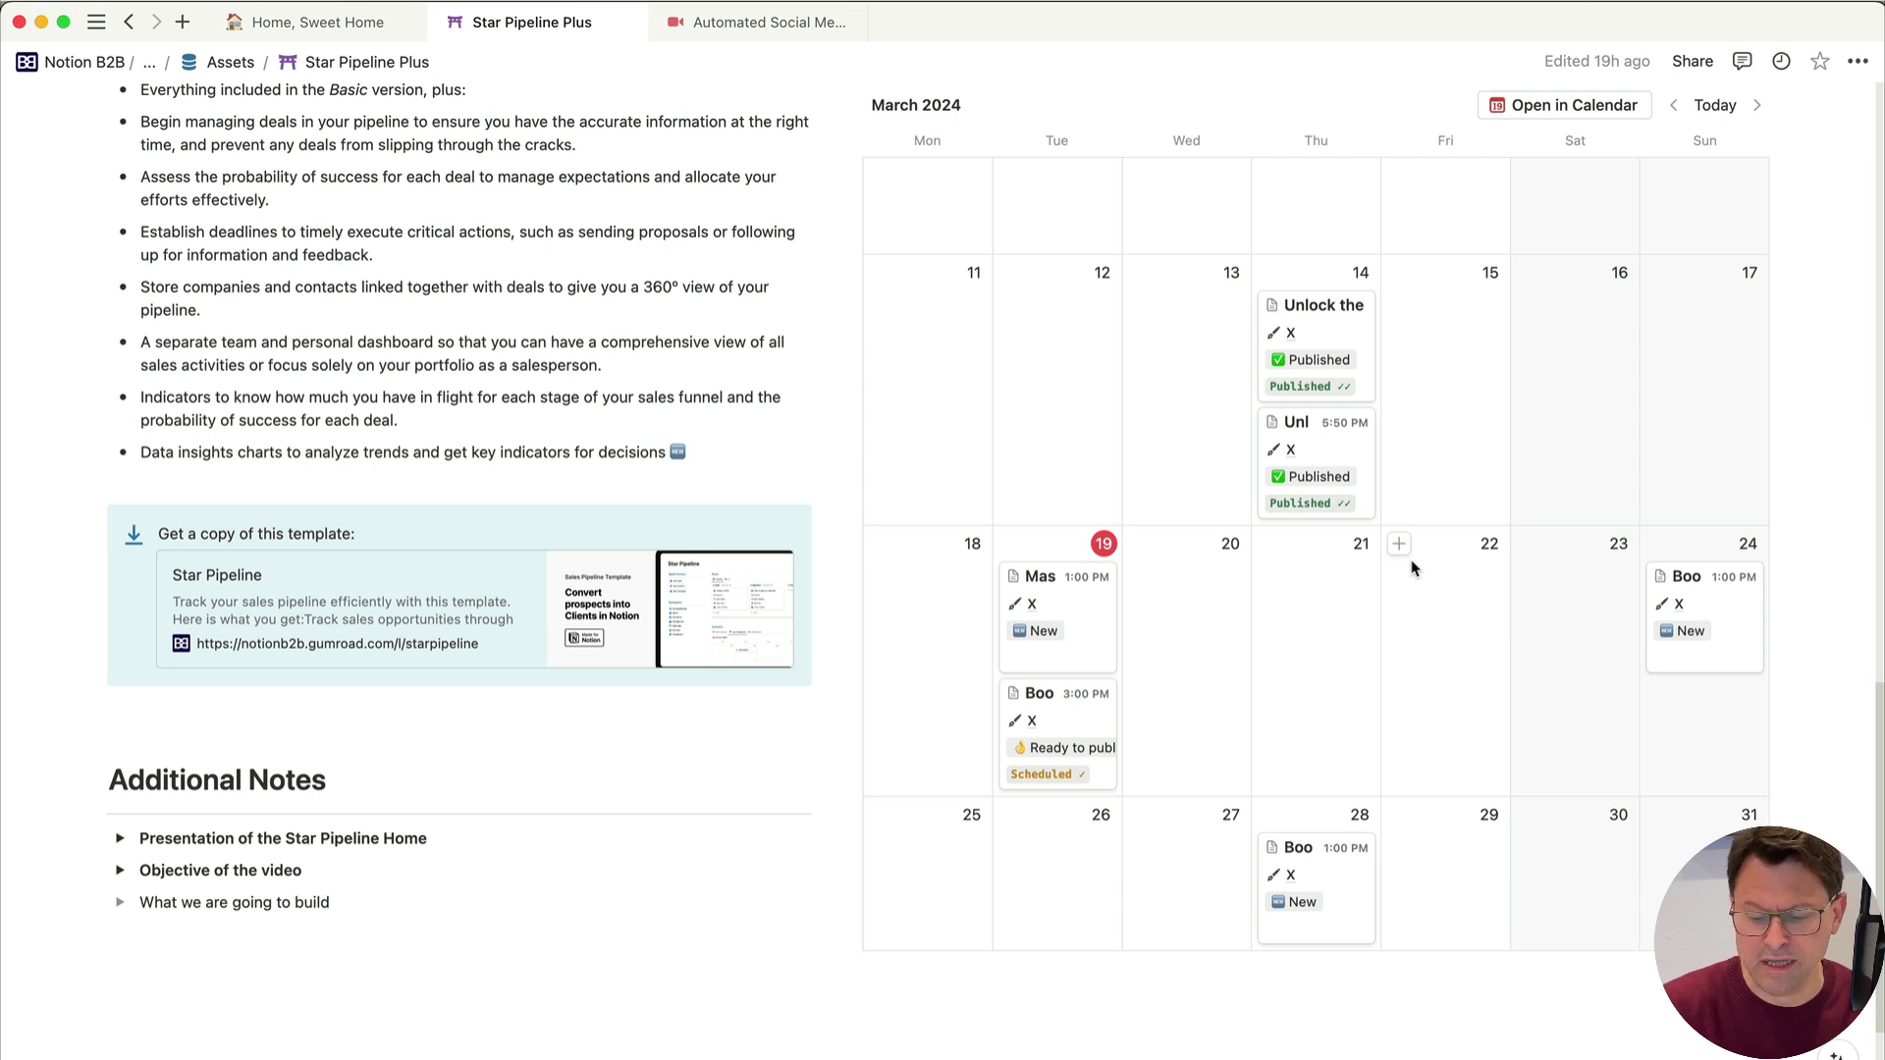
Step: Reschedule the Boost post from March 28 to March 29
left_click_drag(1319, 862, 1445, 865)
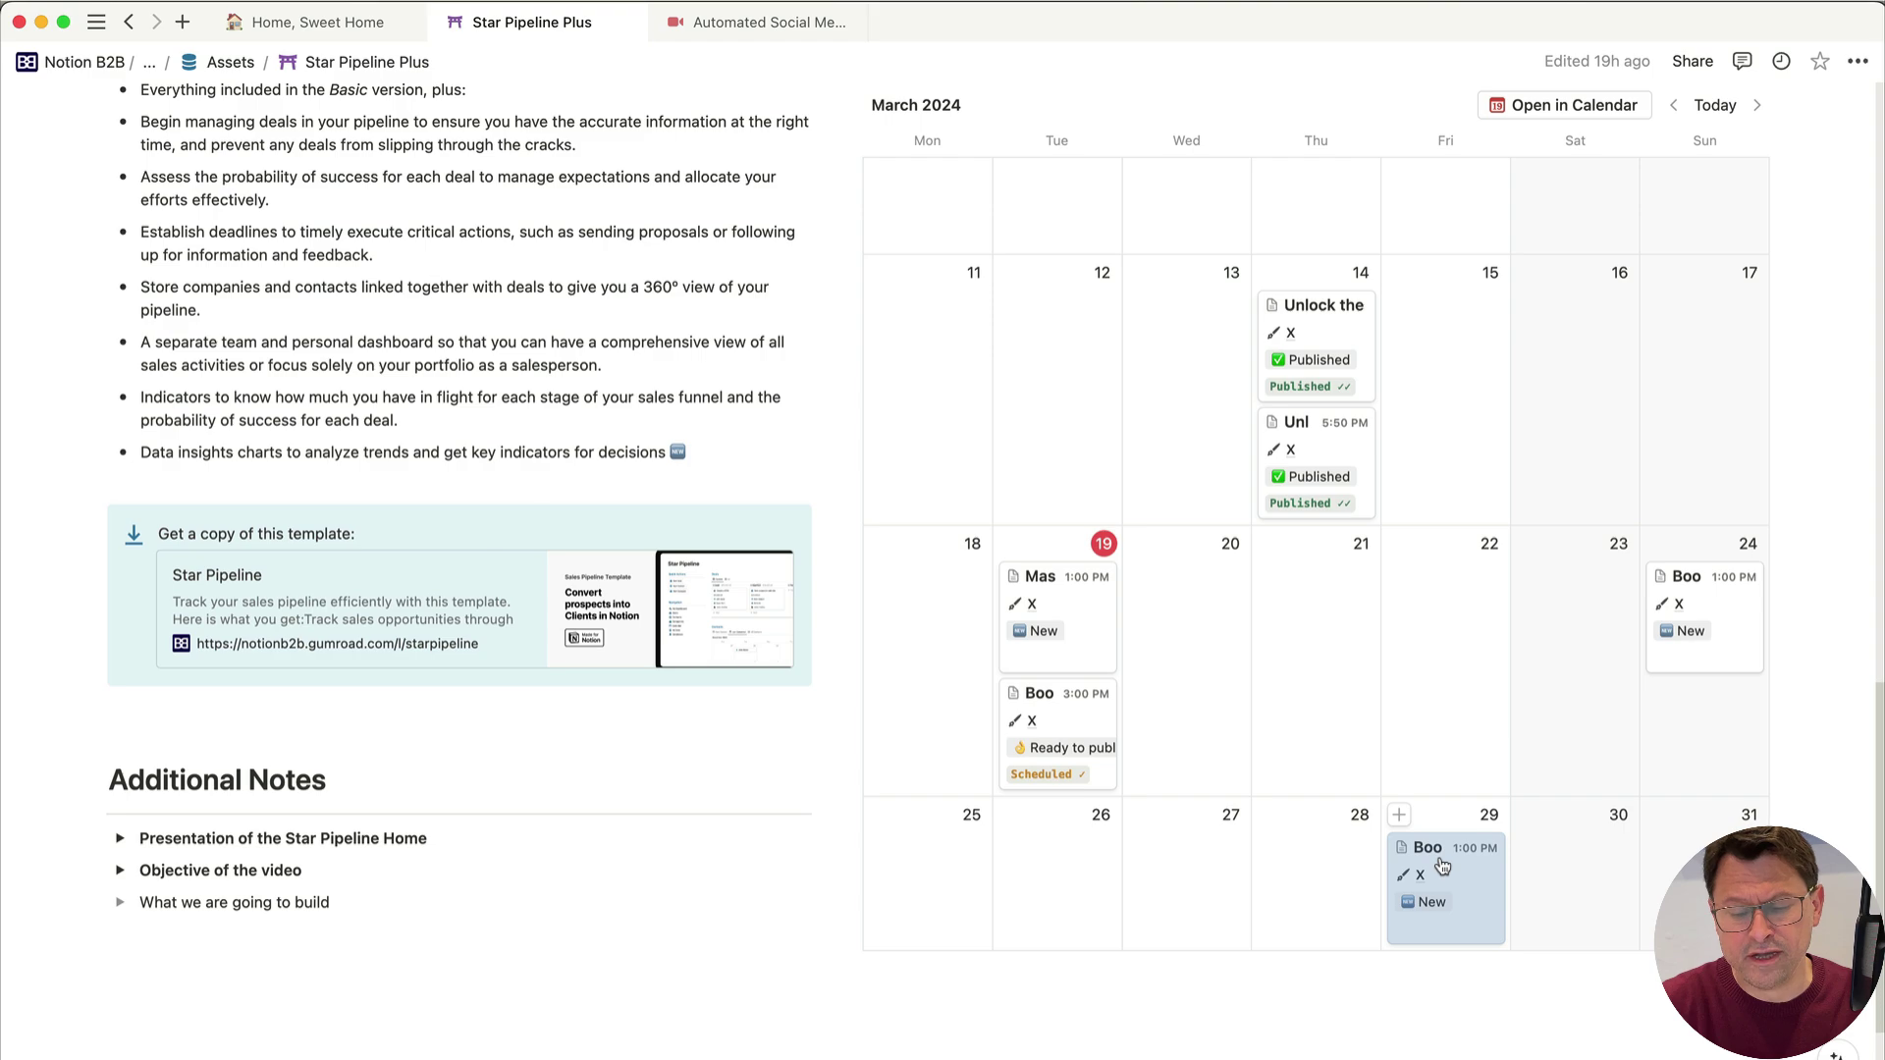
scroll(1441, 865, "up", 2)
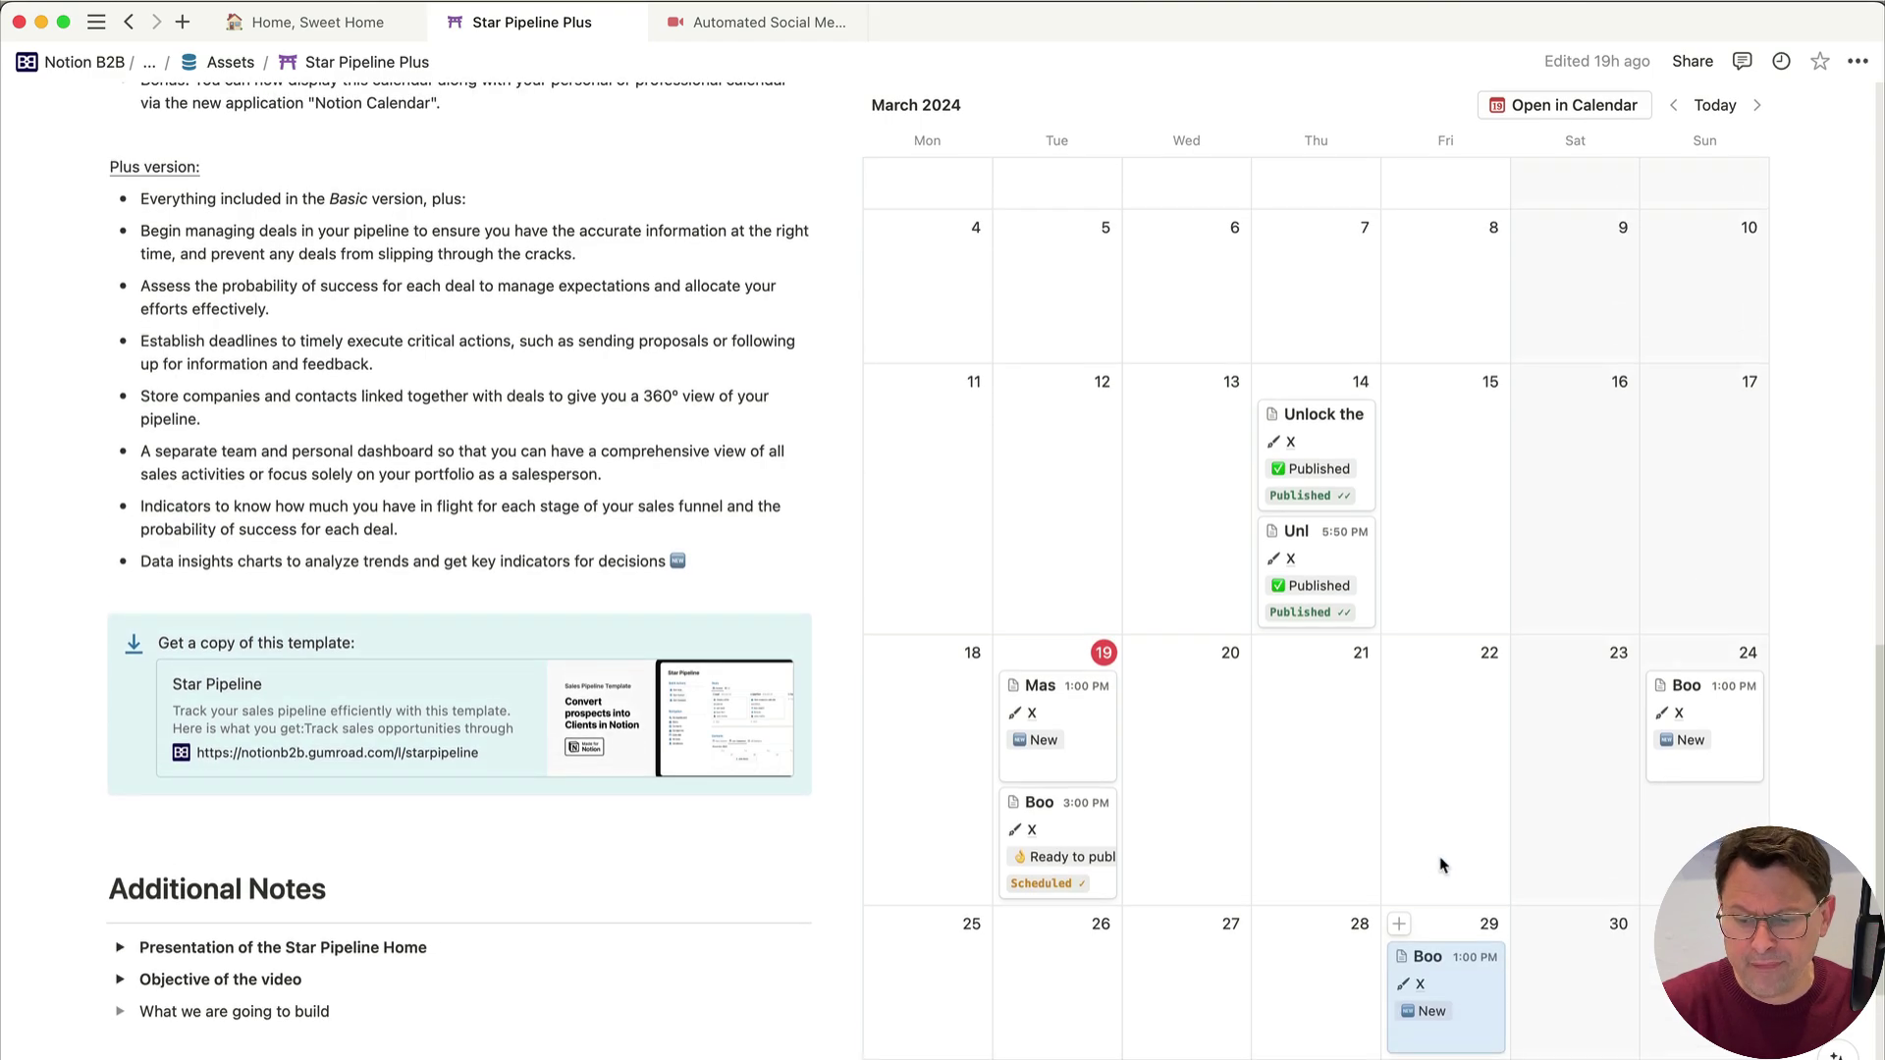
scroll(1442, 865, "up", 3)
scroll(1441, 865, "up", 15)
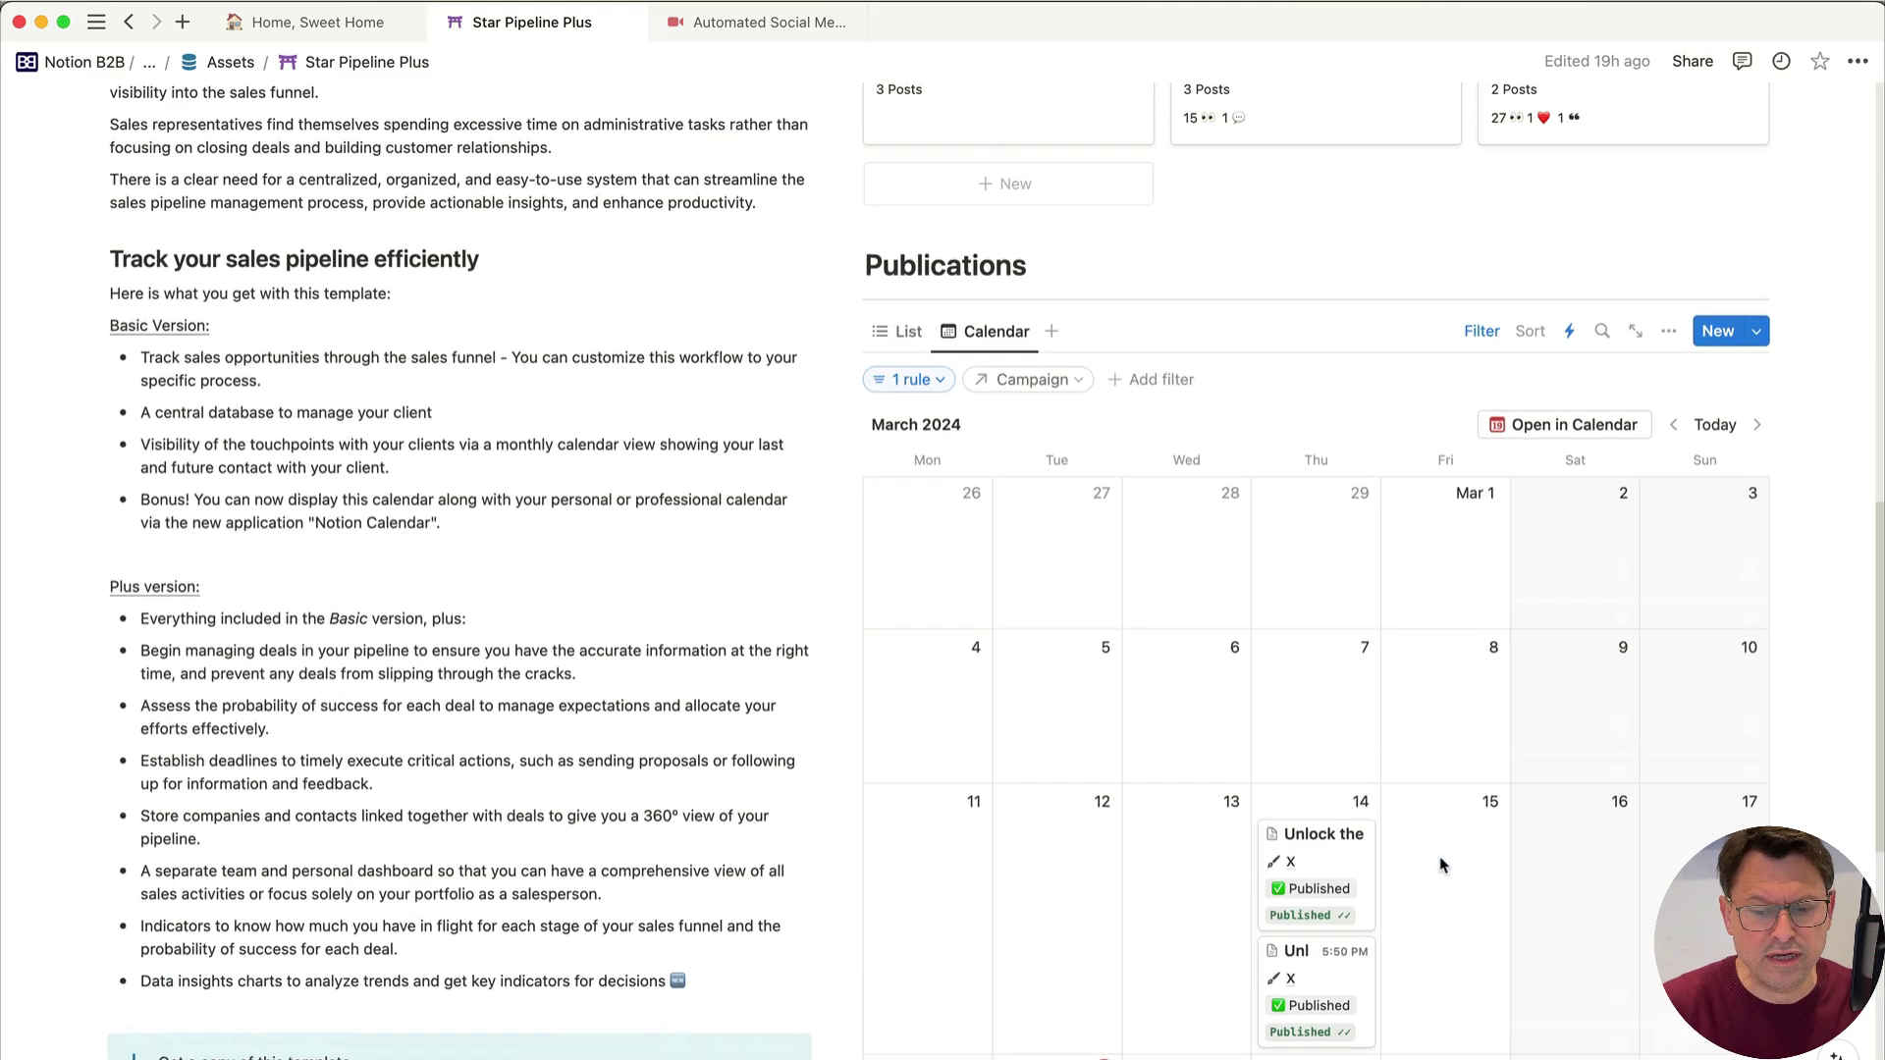
scroll(1409, 826, "up", 6)
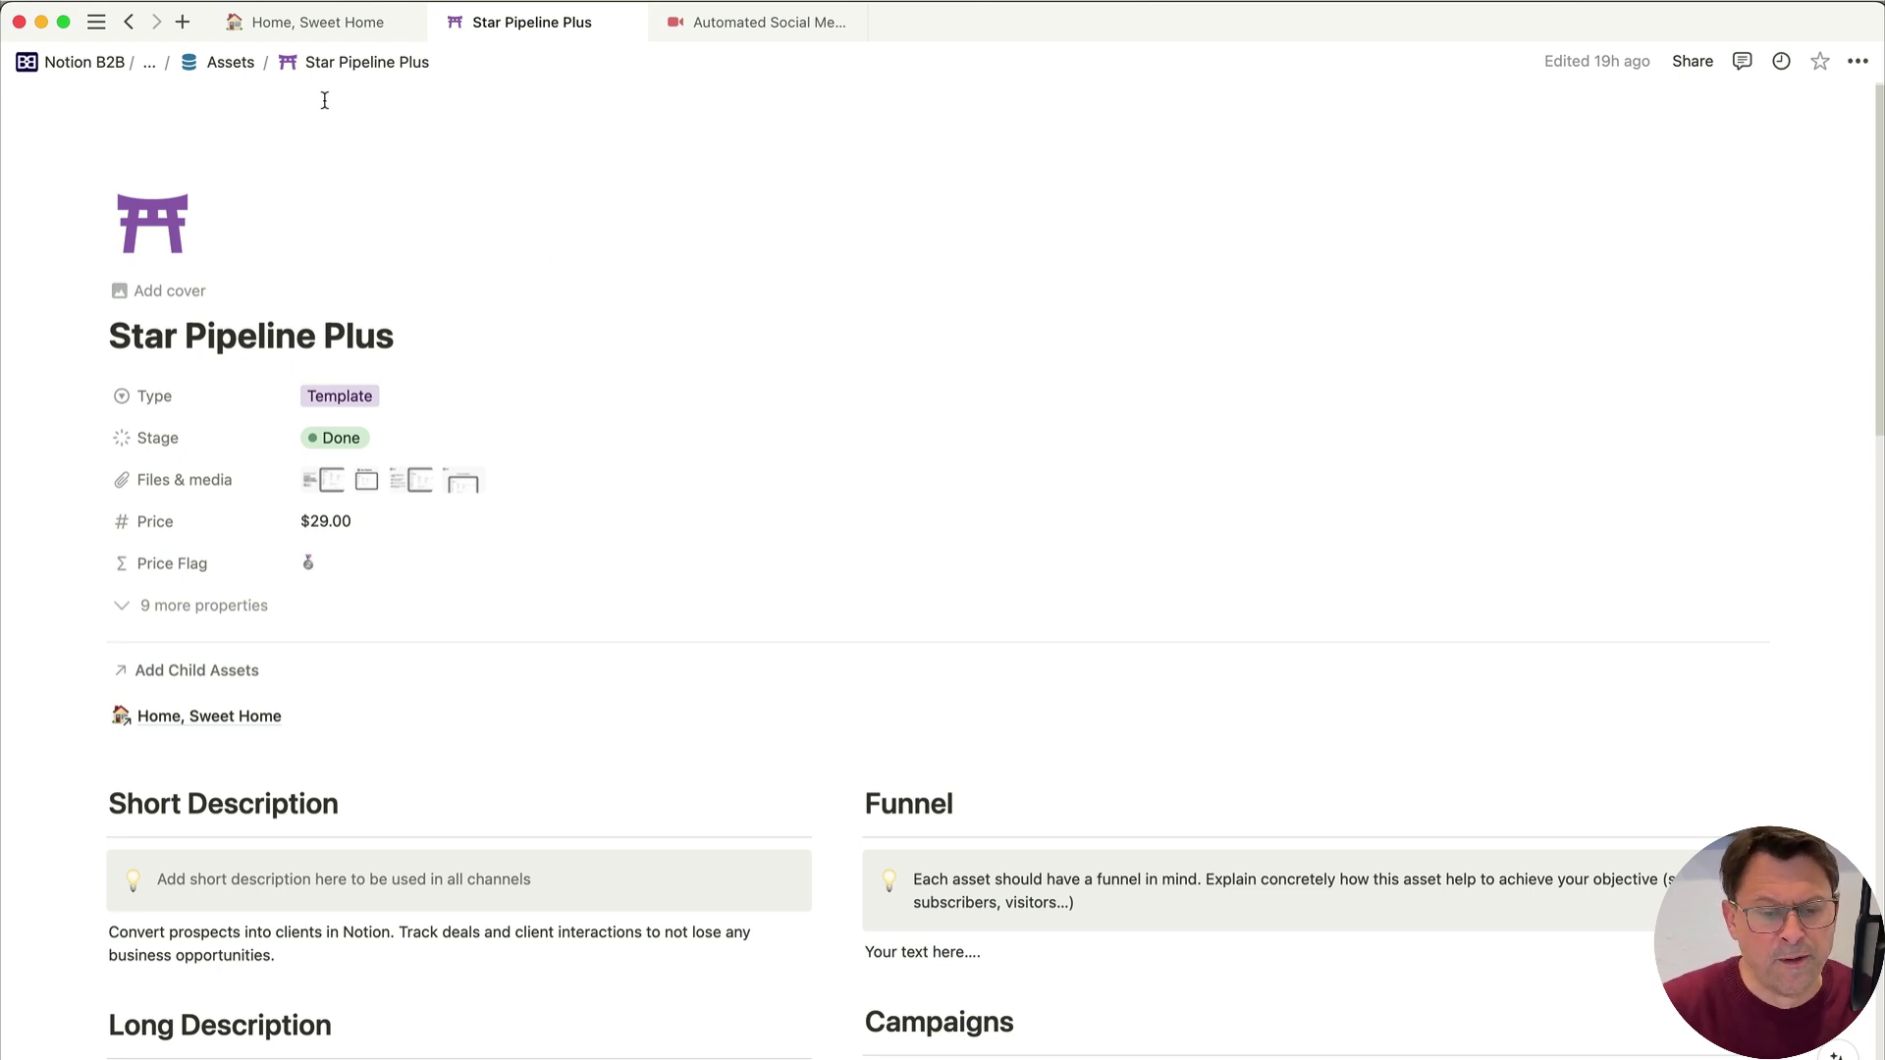
Step: Return to Home, Sweet Home and scroll down to its Publications calendar
left_click(308, 20)
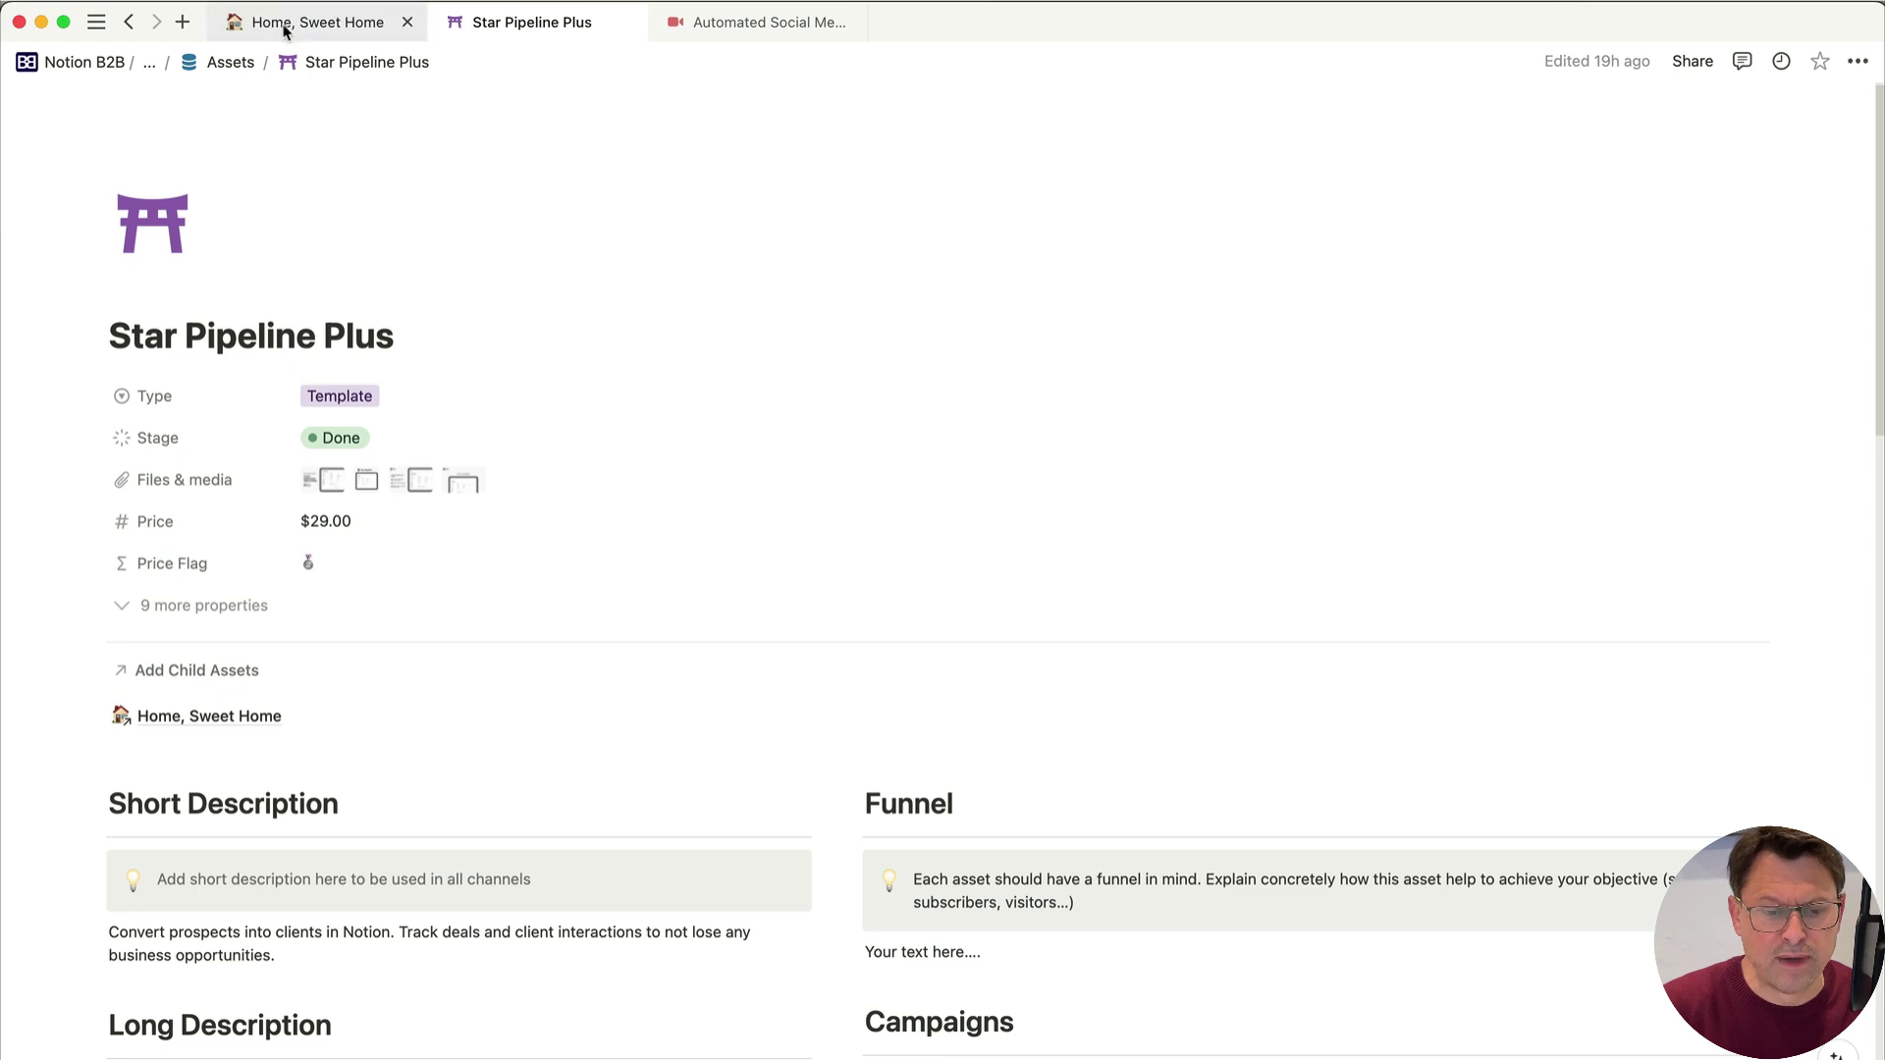
scroll(1139, 469, "down", 10)
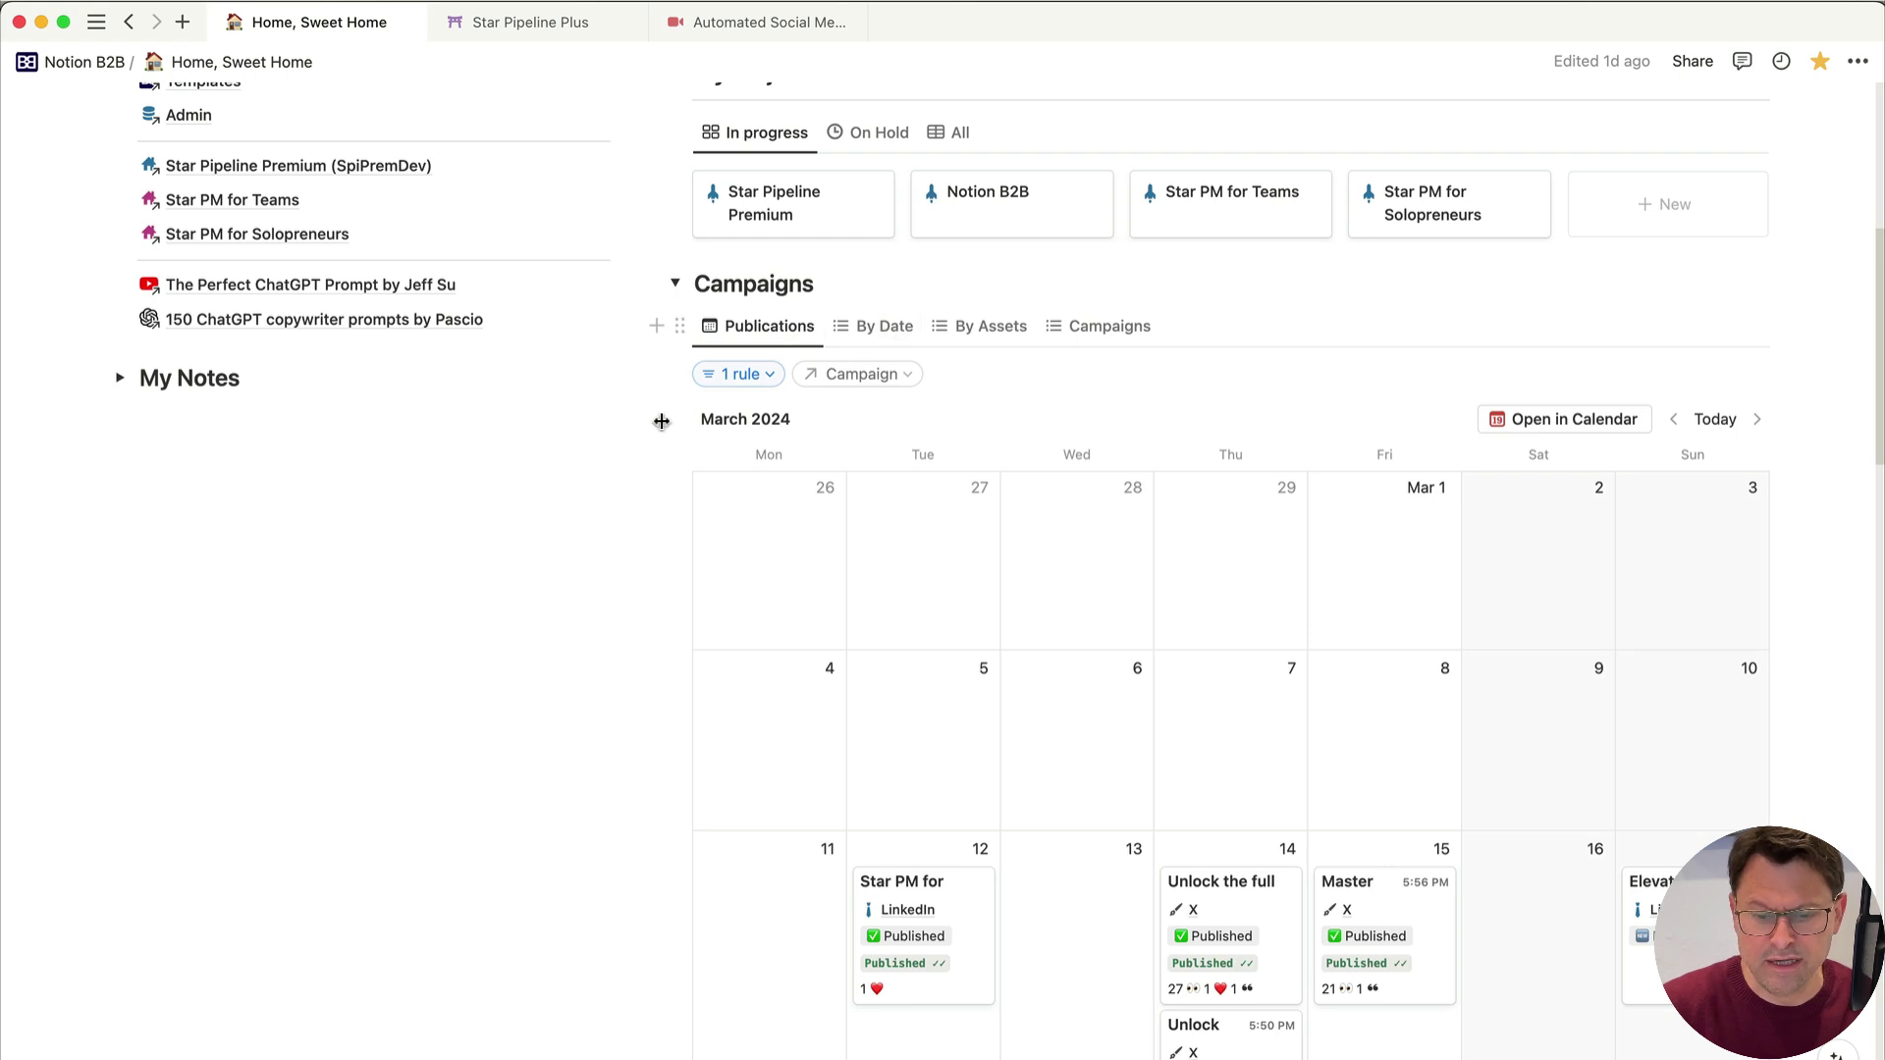
scroll(881, 511, "down", 1)
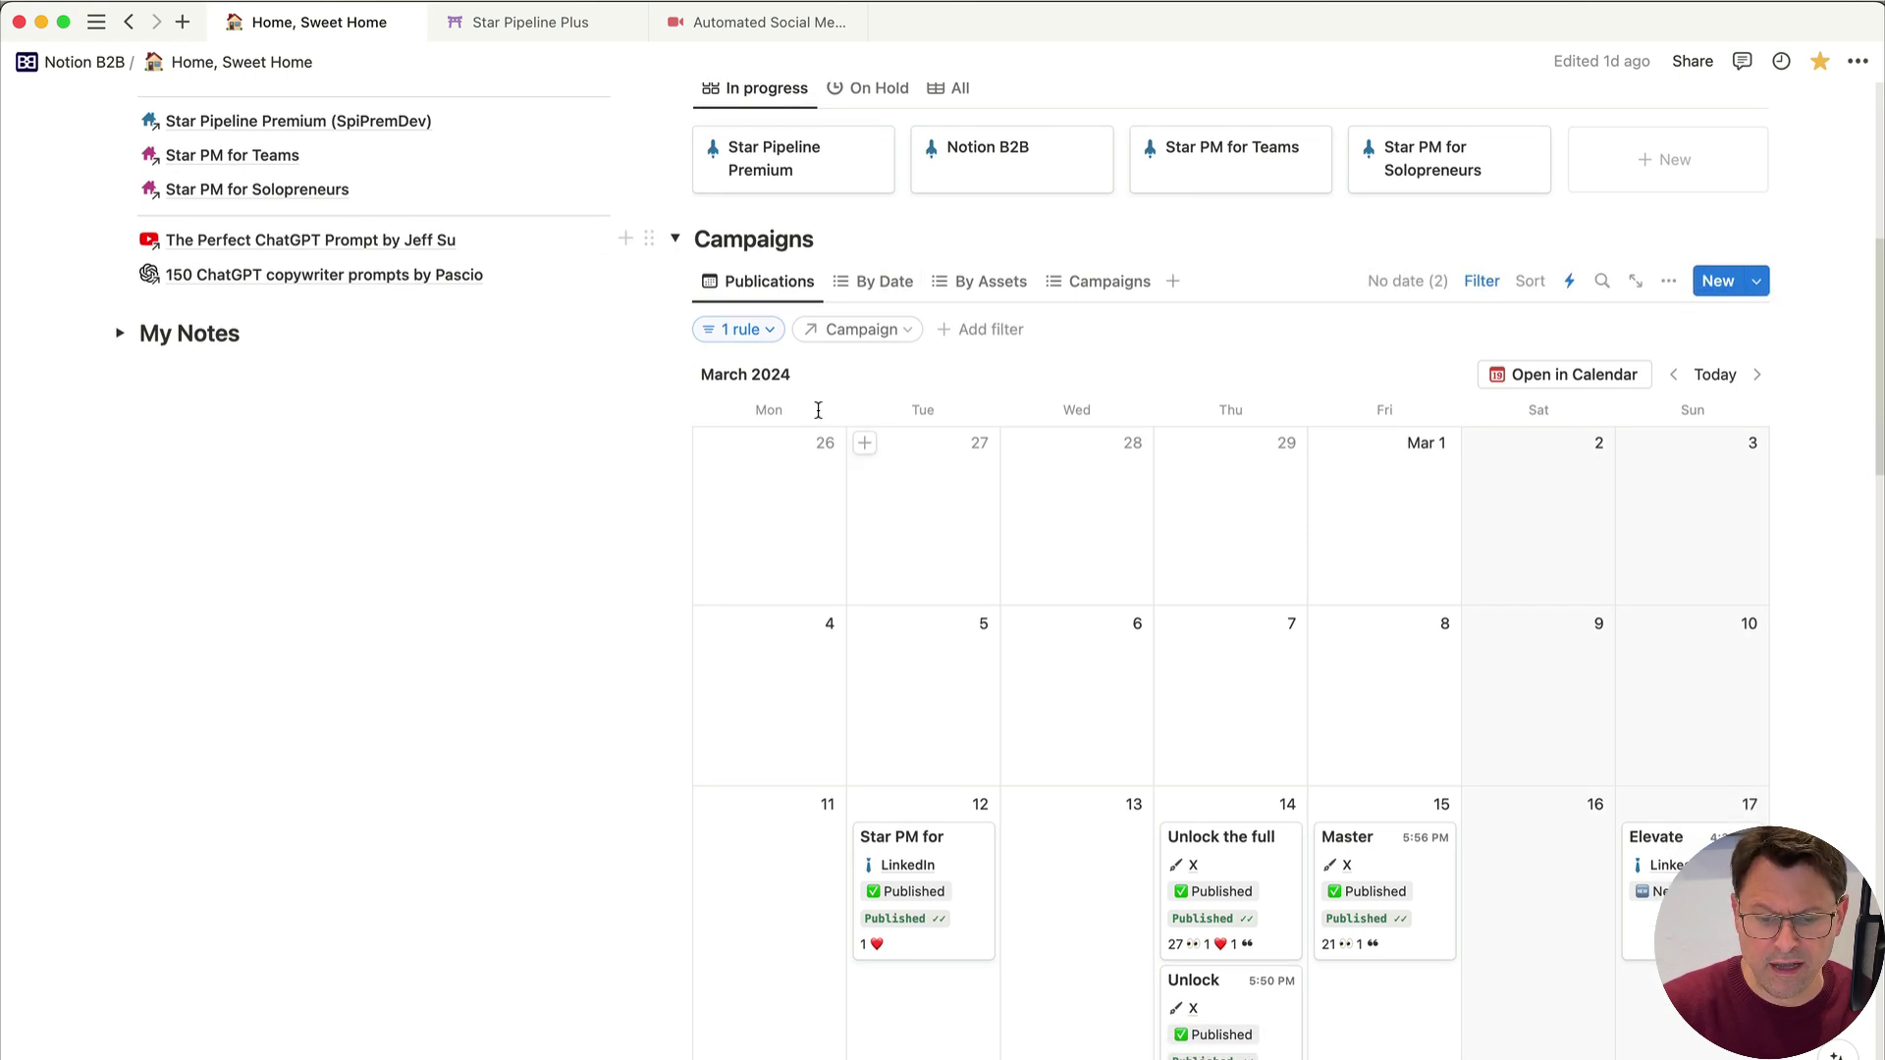
scroll(1104, 664, "down", 8)
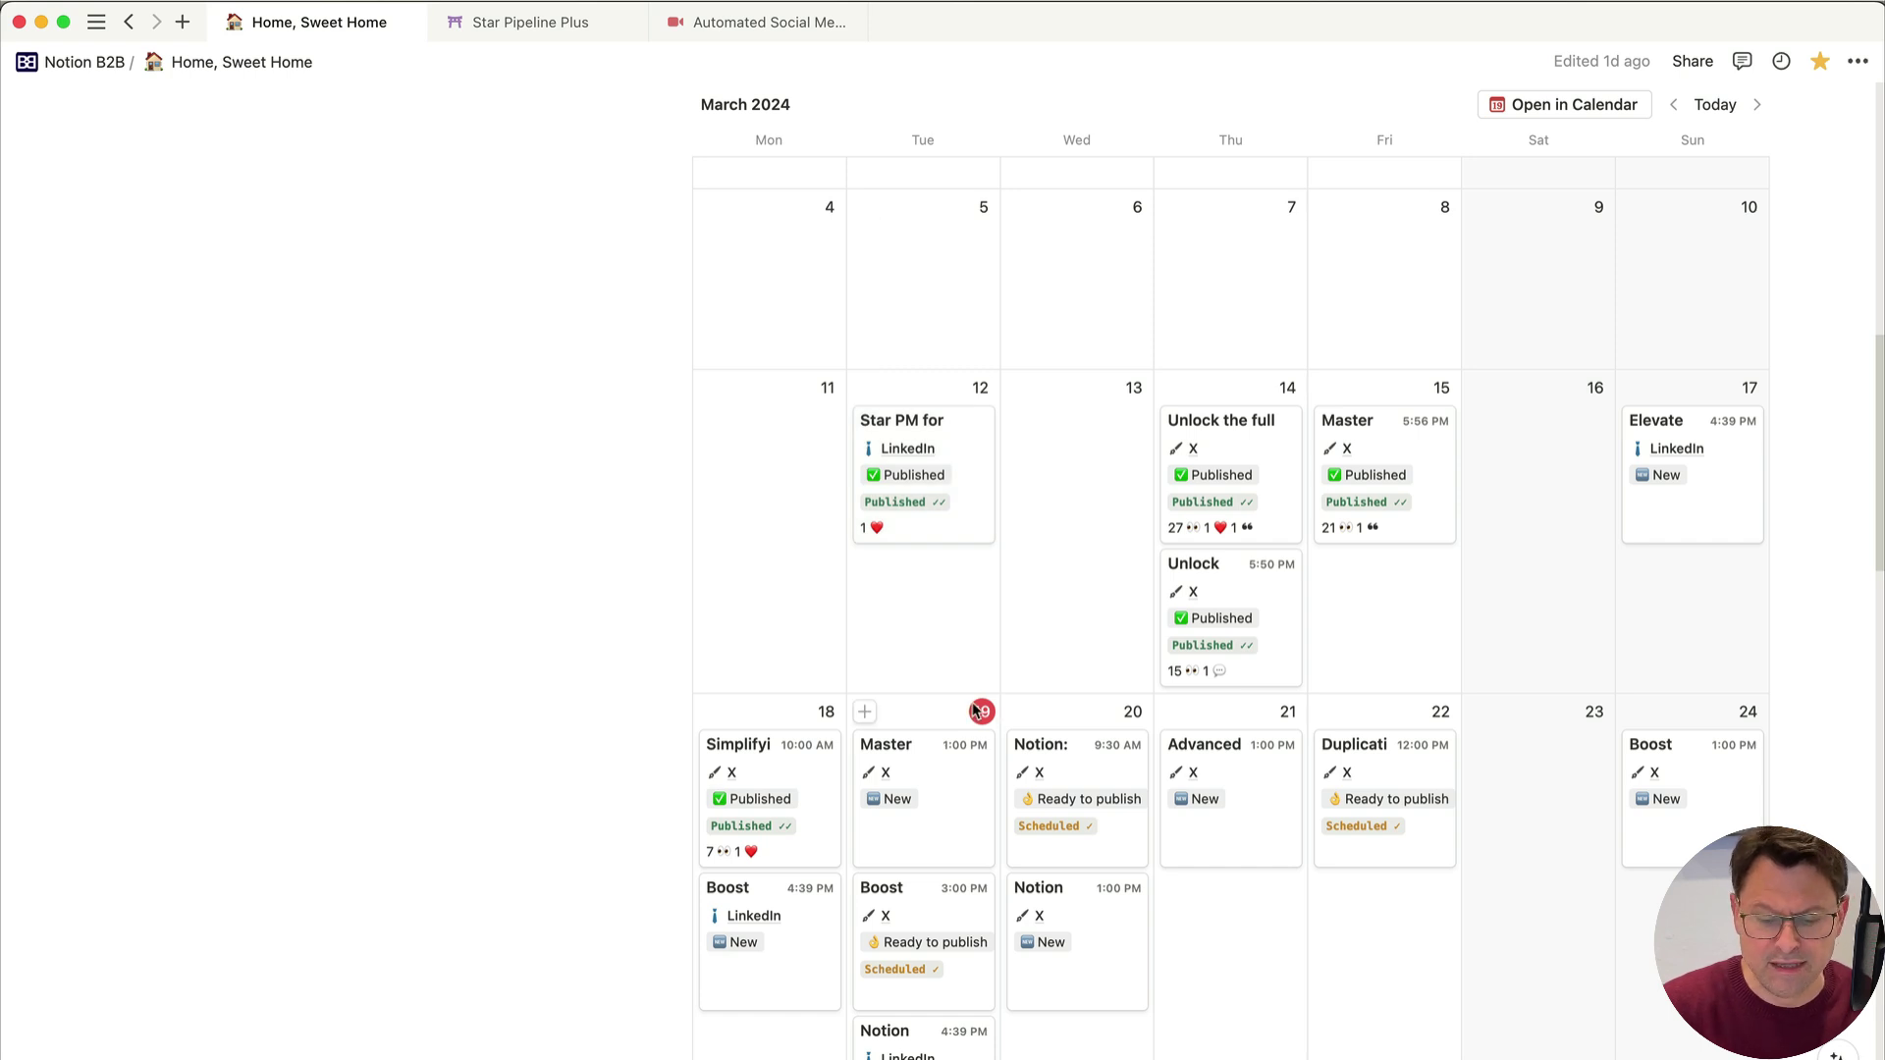
scroll(975, 711, "down", 5)
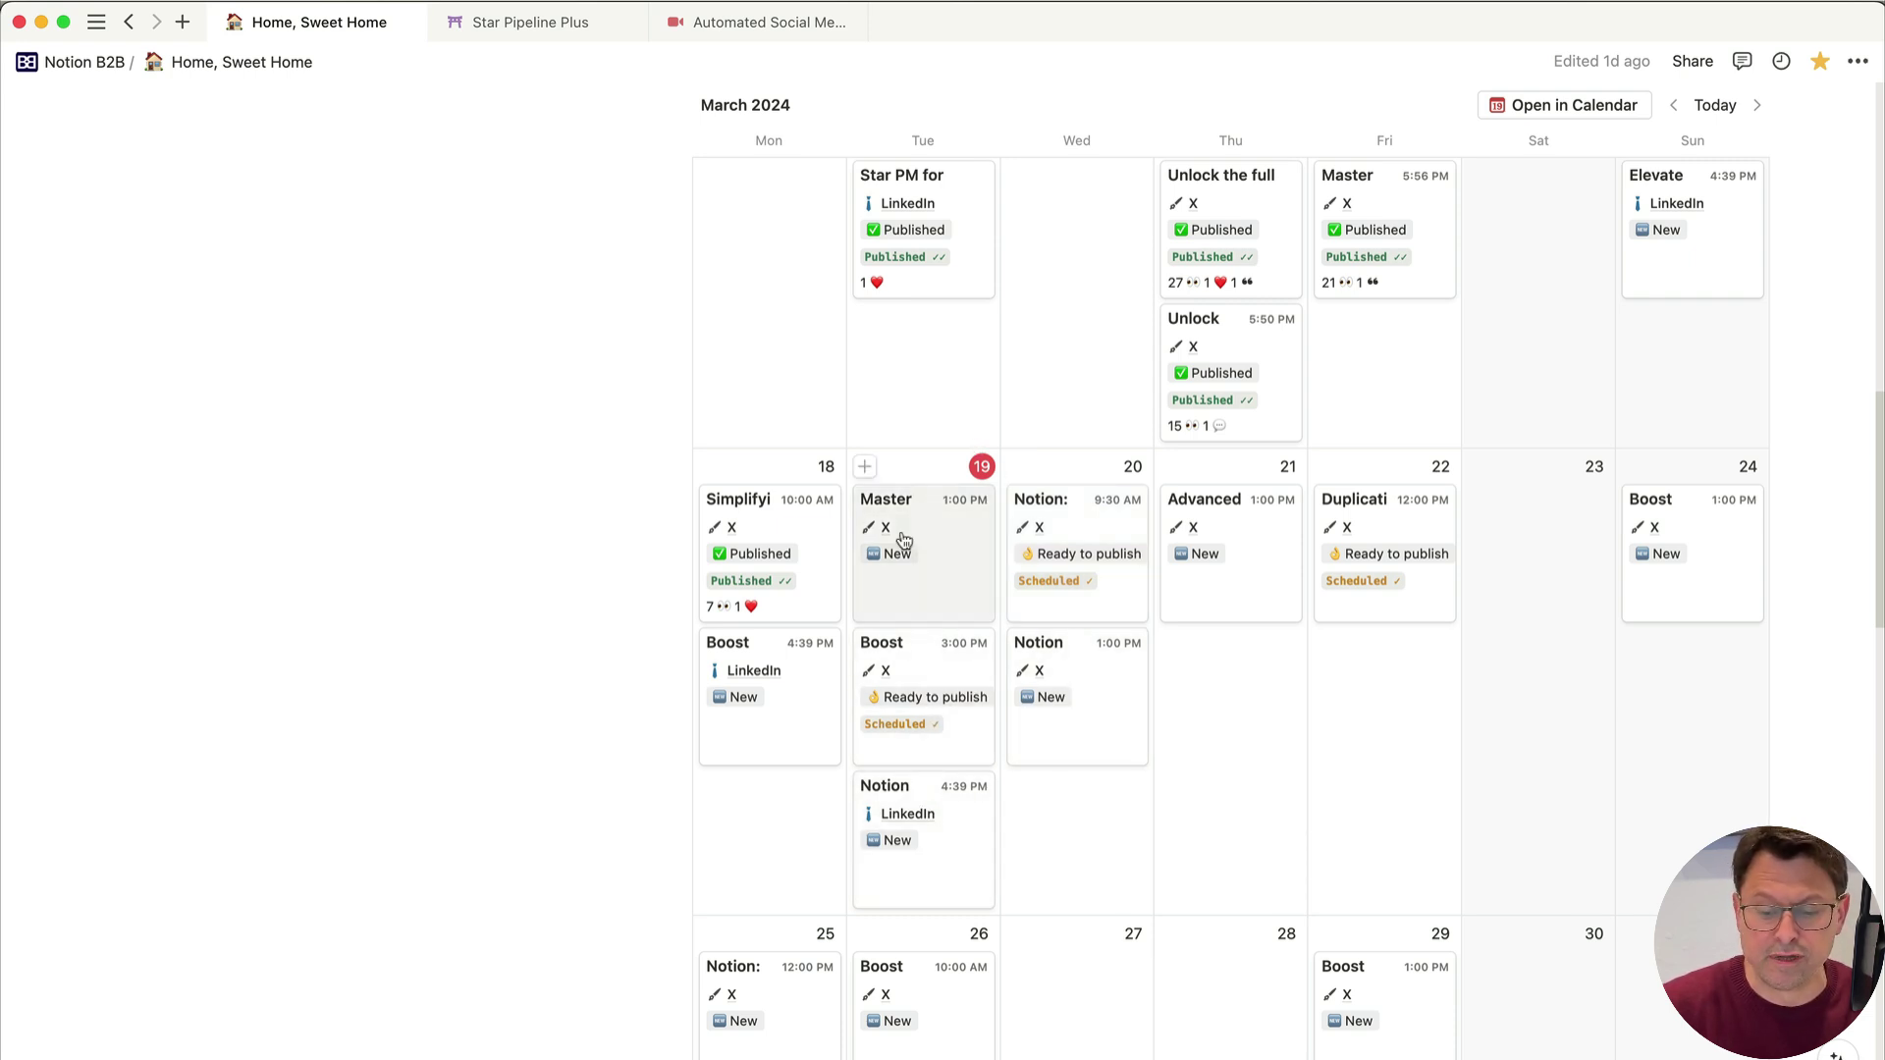
Step: Move the LinkedIn Notion post to Thursday 21, then back to Tuesday 19
left_click_drag(1146, 813, 1276, 748)
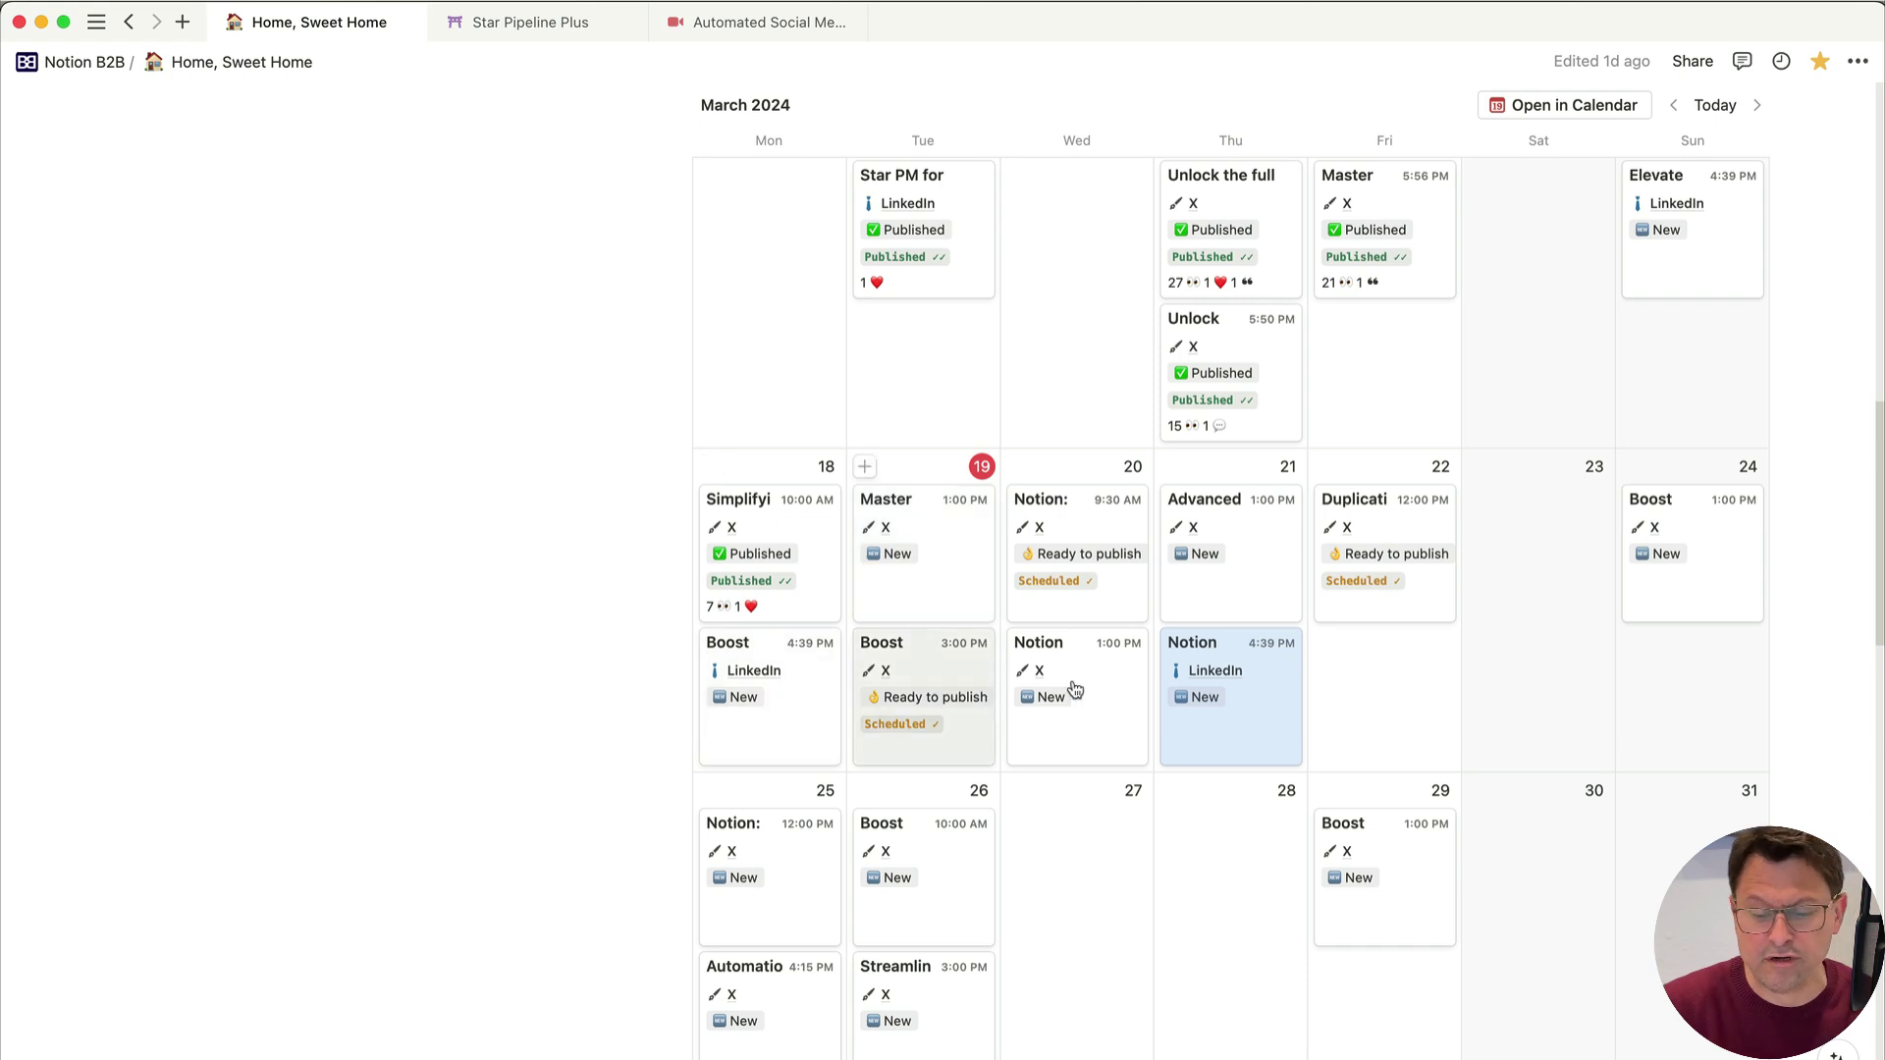
left_click_drag(1220, 677, 908, 728)
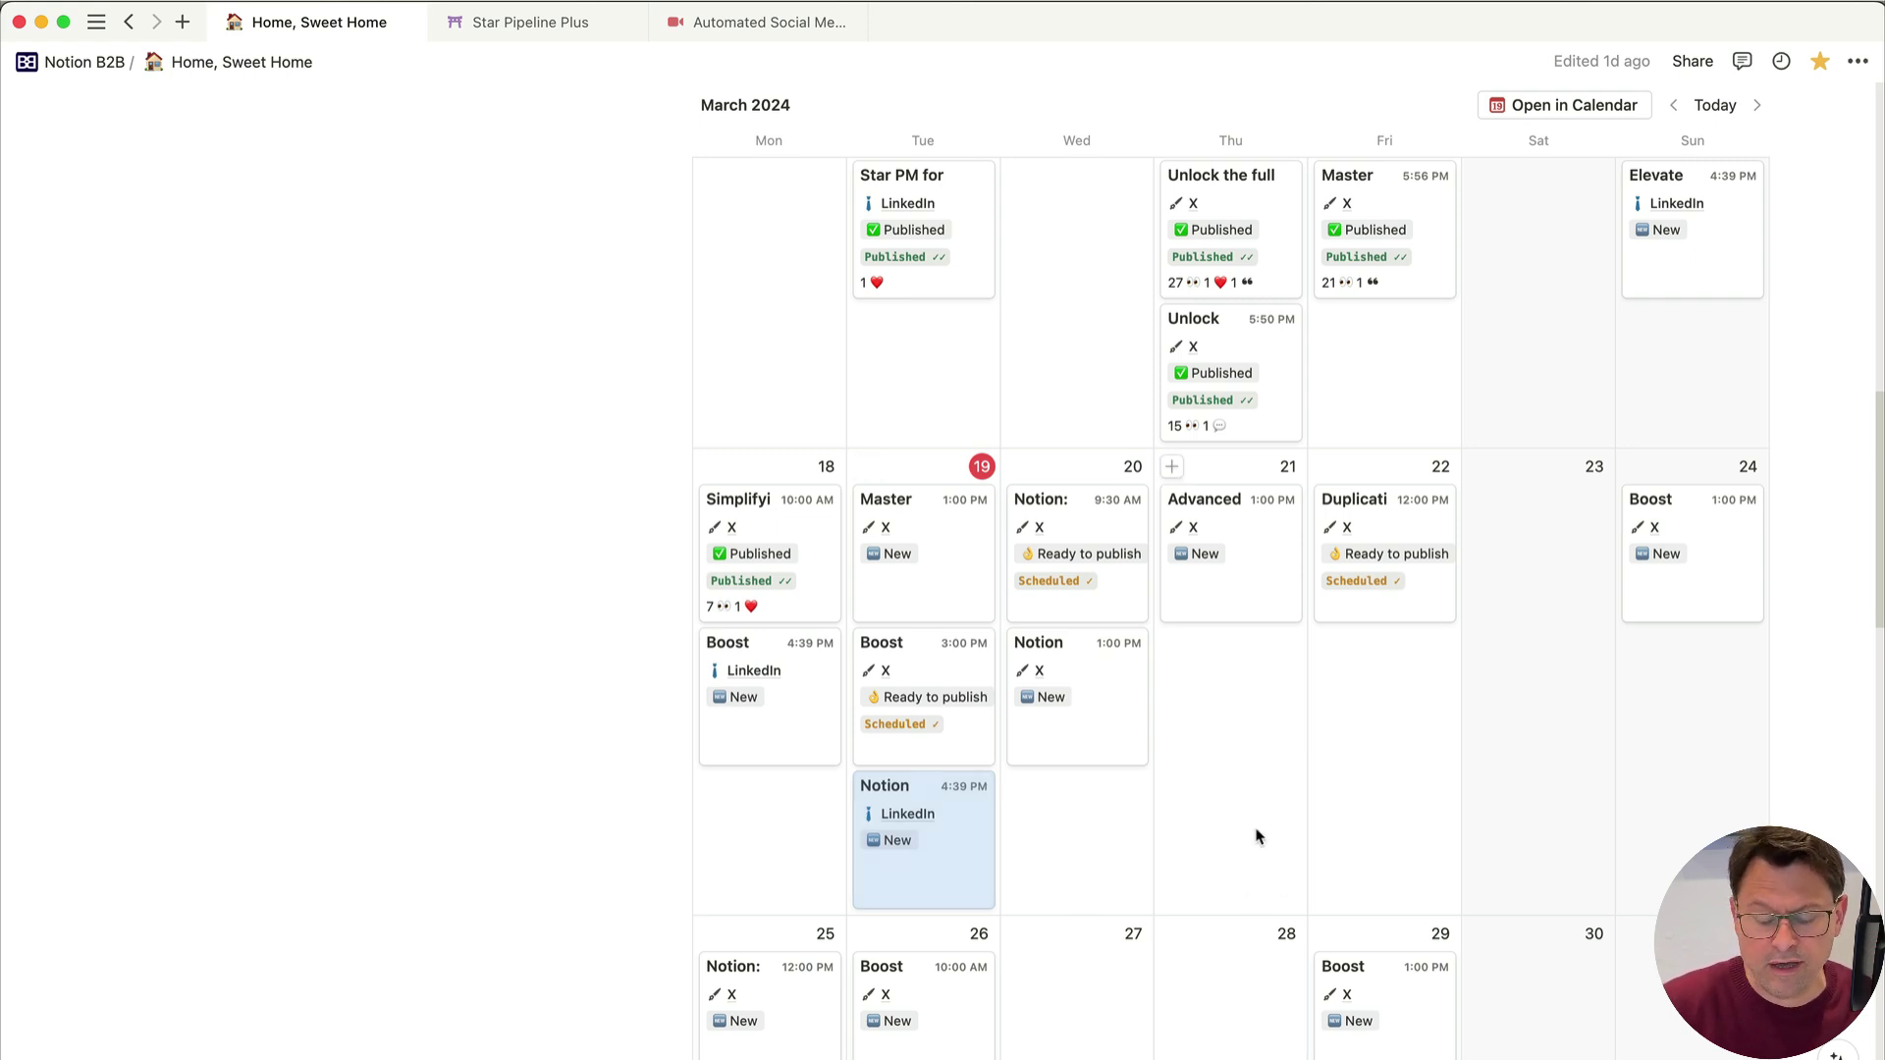
scroll(1259, 837, "up", 3)
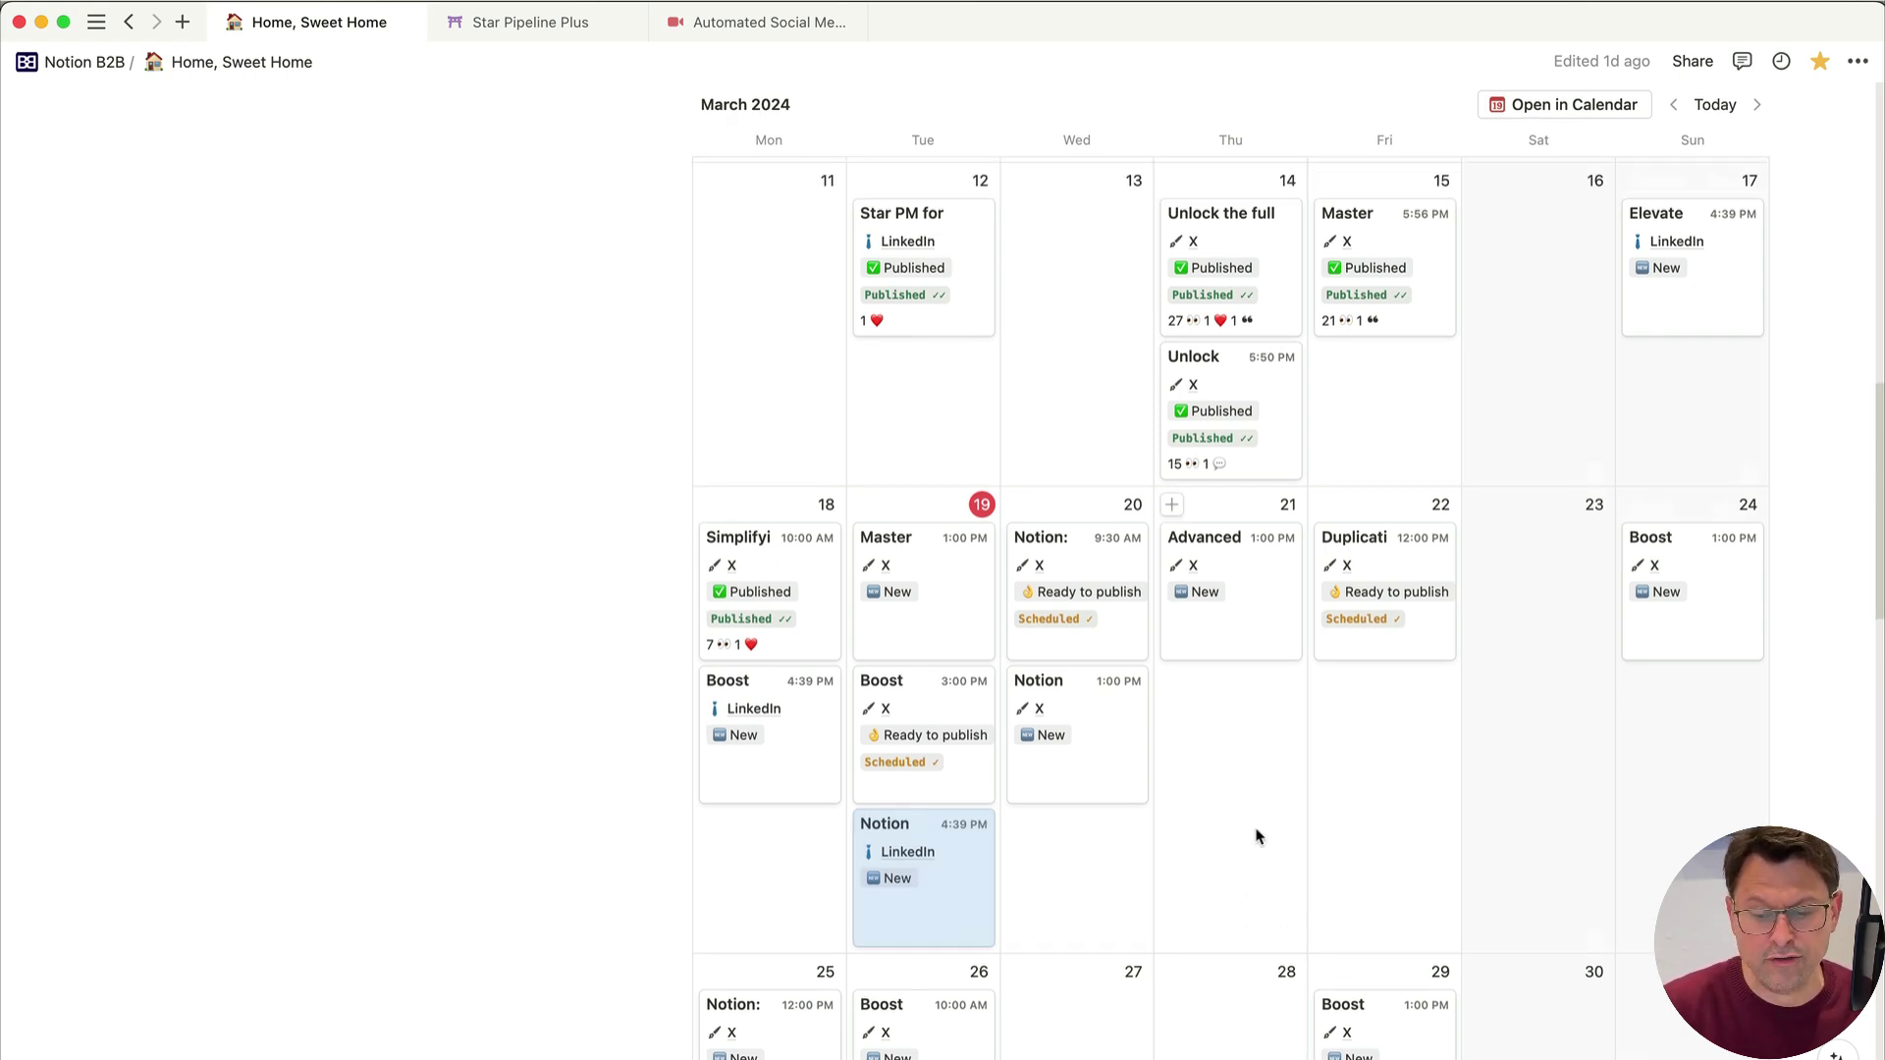
scroll(1259, 836, "up", 5)
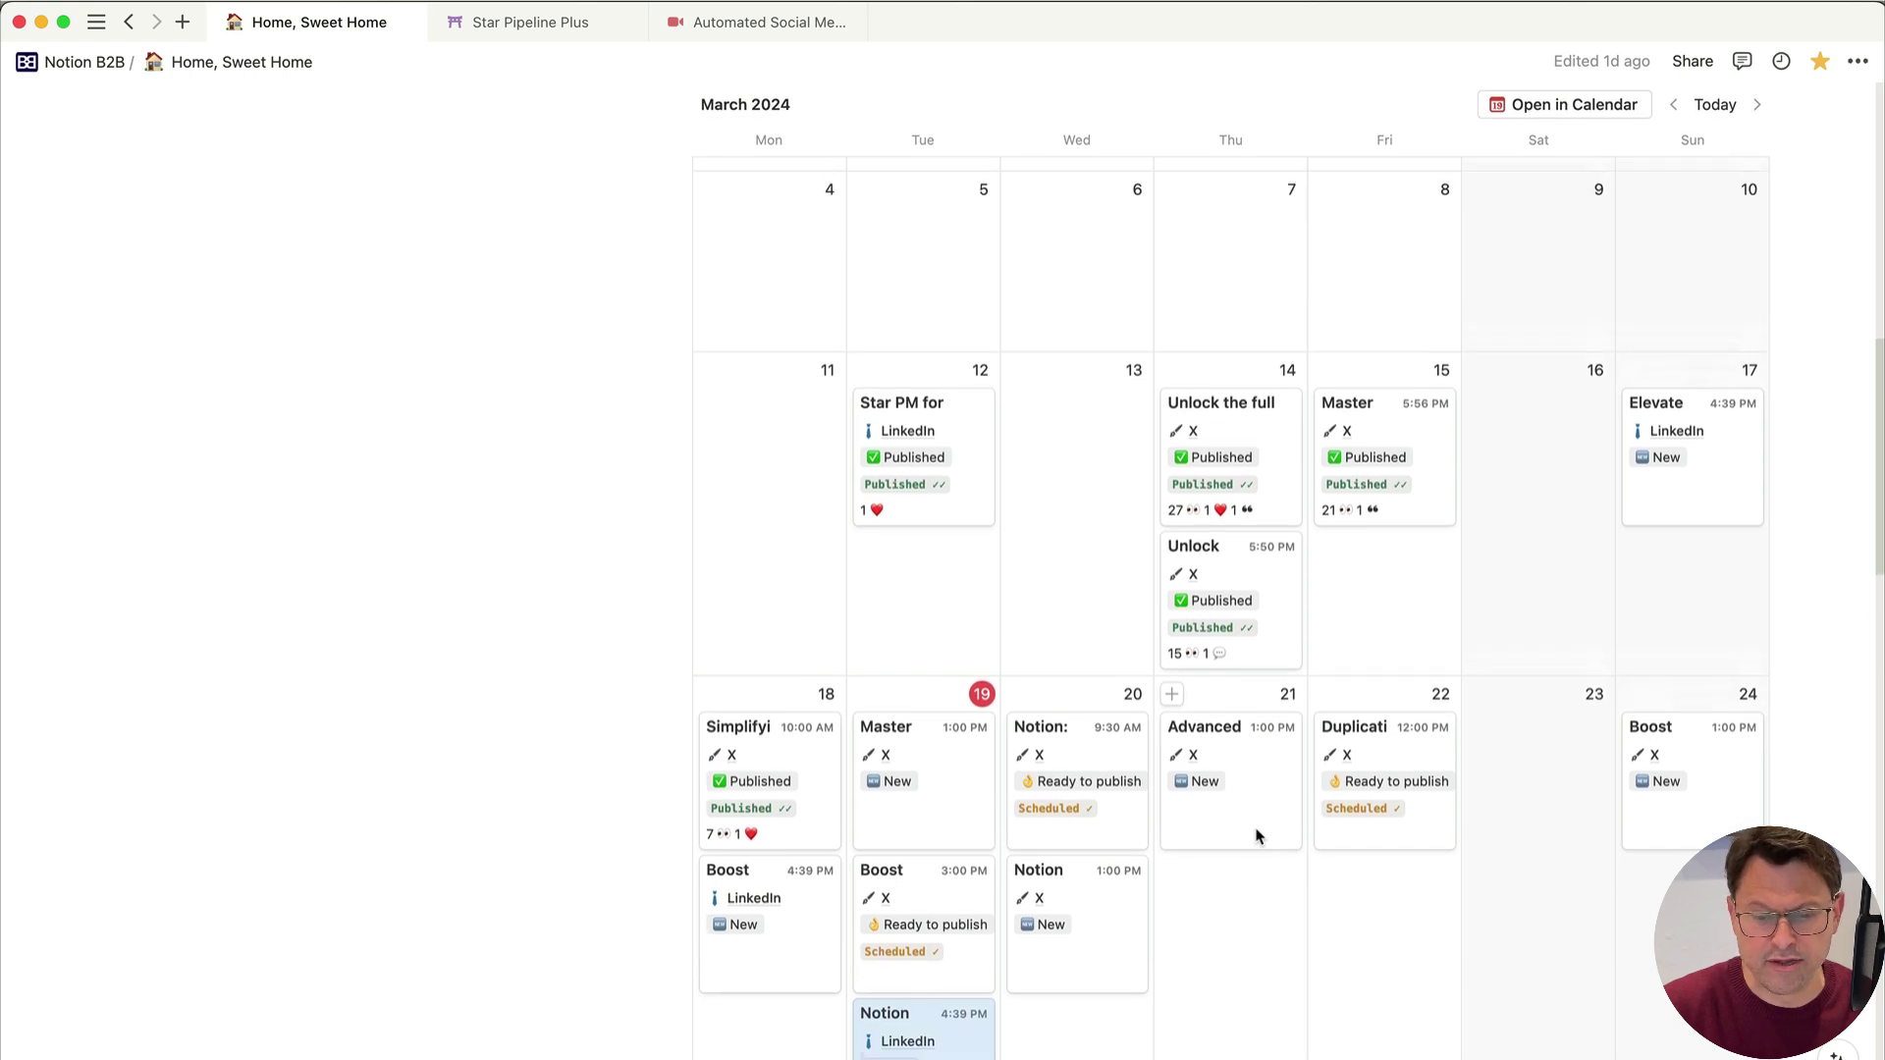
scroll(1259, 837, "up", 2)
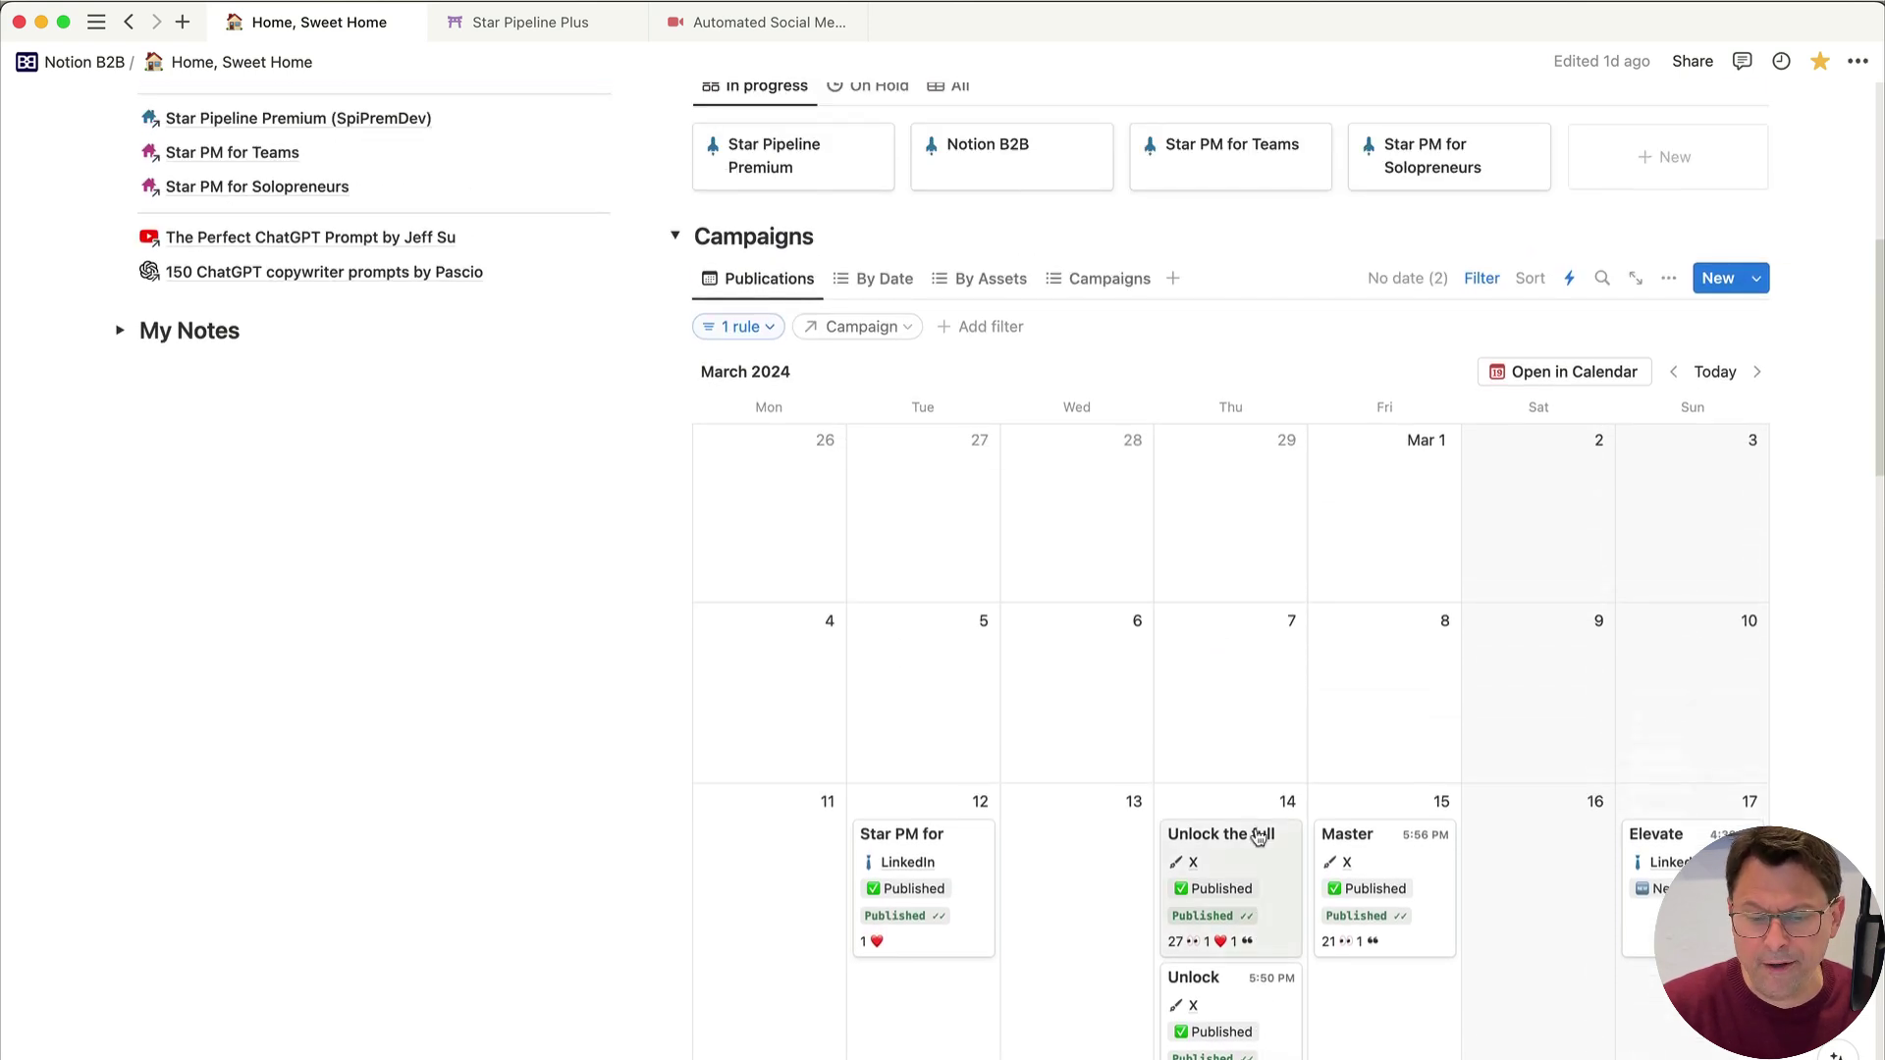
Step: Open the posts in Notion Calendar's week view for March 18–24, 2024
left_click(1572, 377)
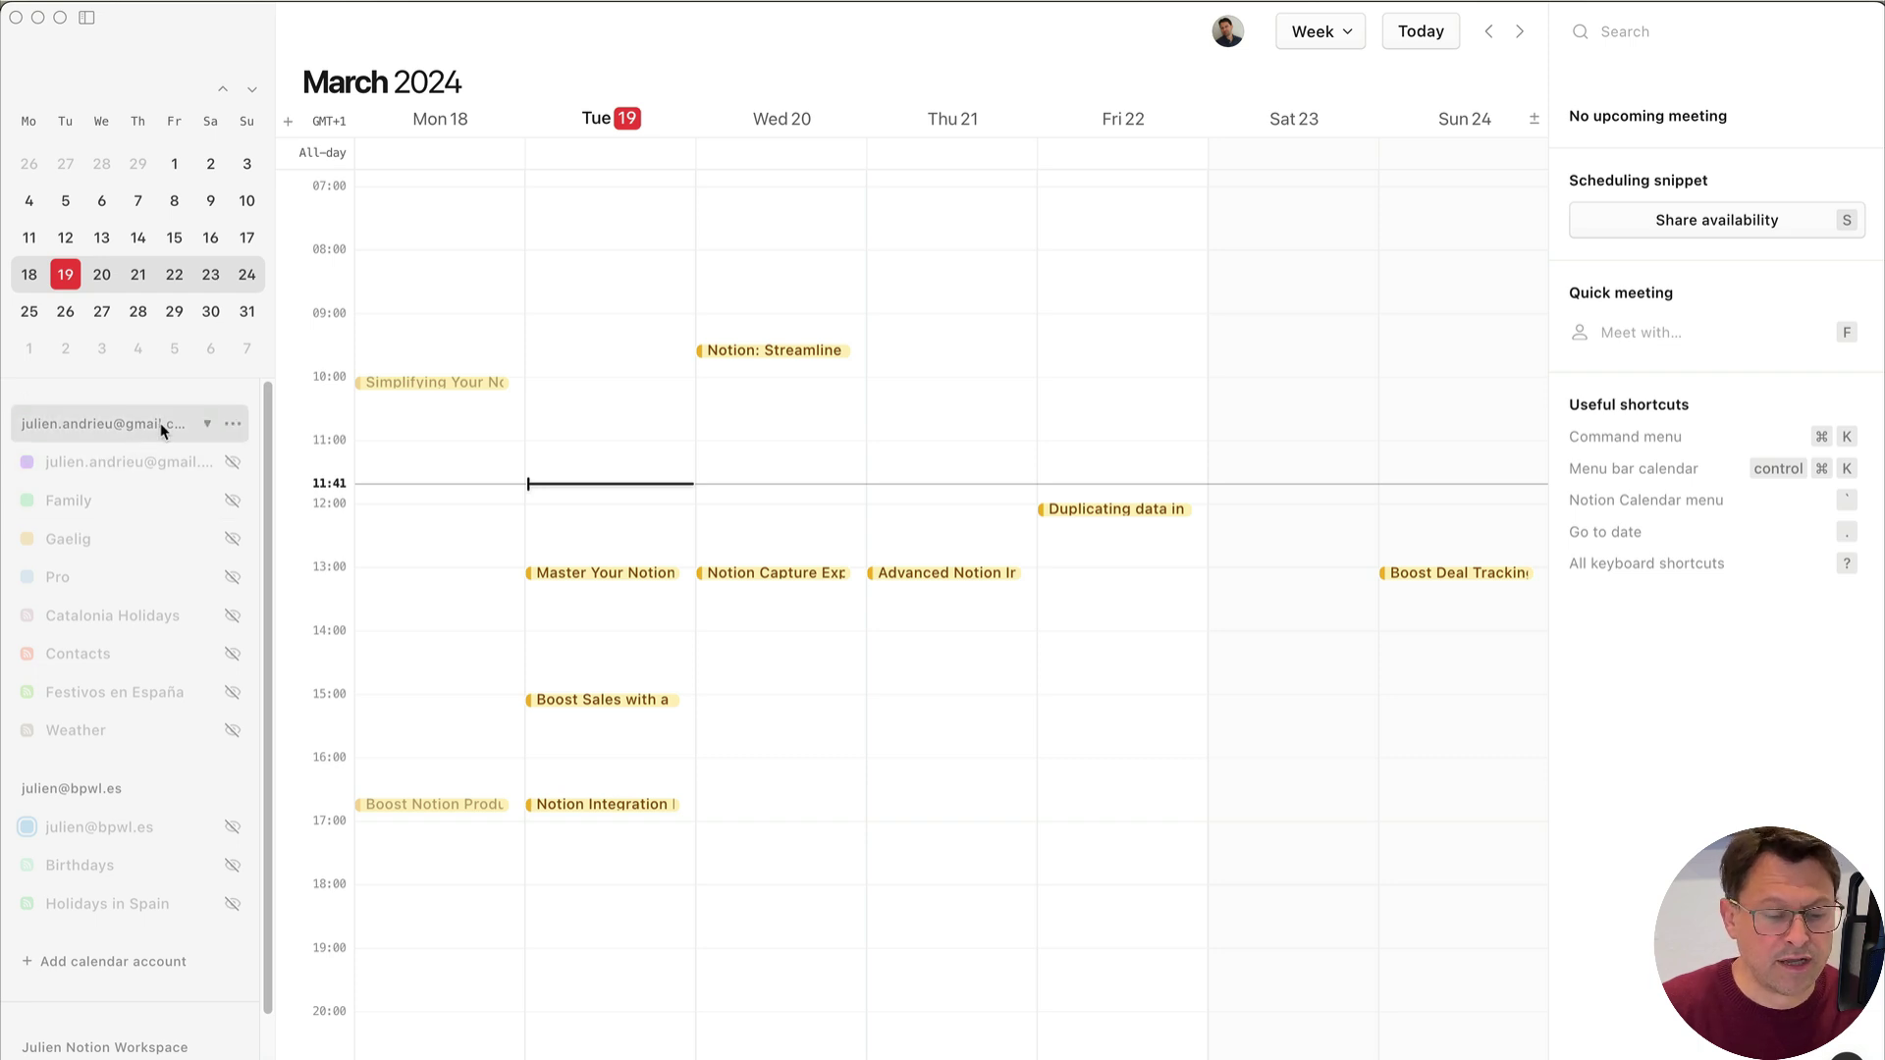
scroll(178, 717, "down", 2)
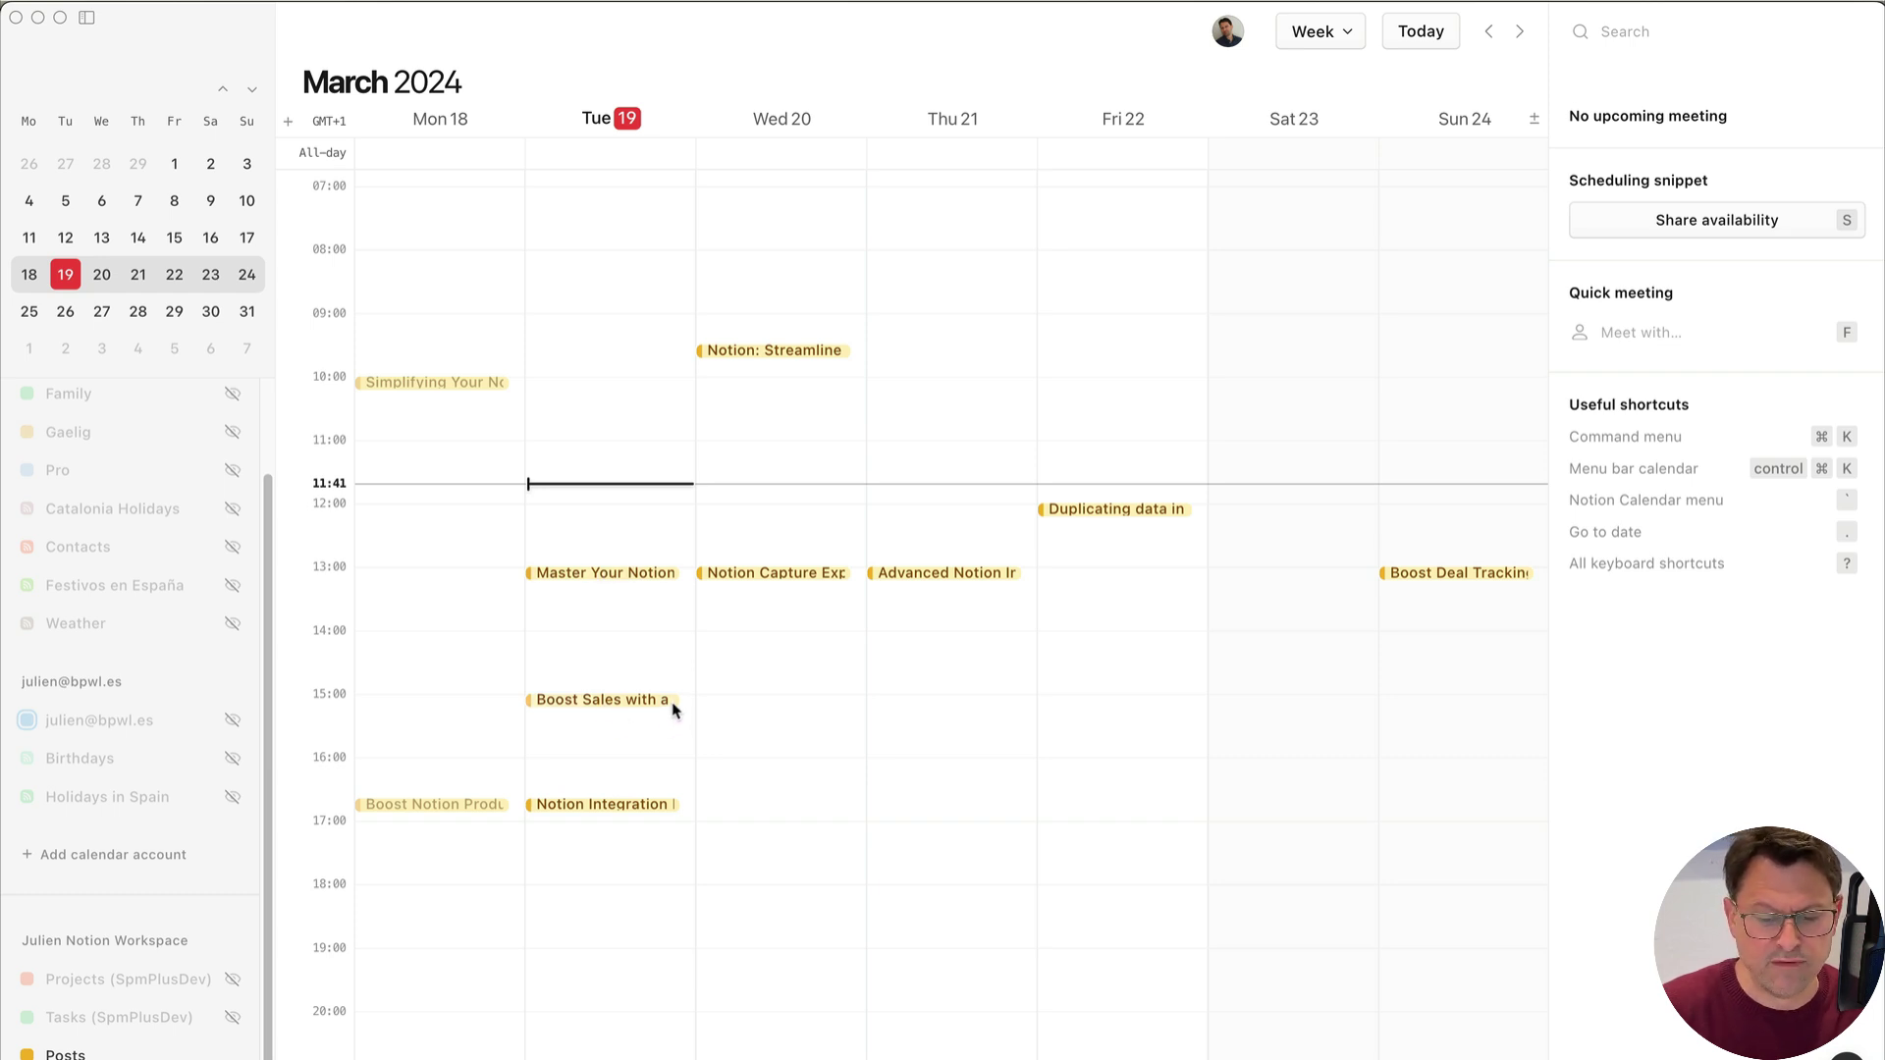
key("super+Tab")
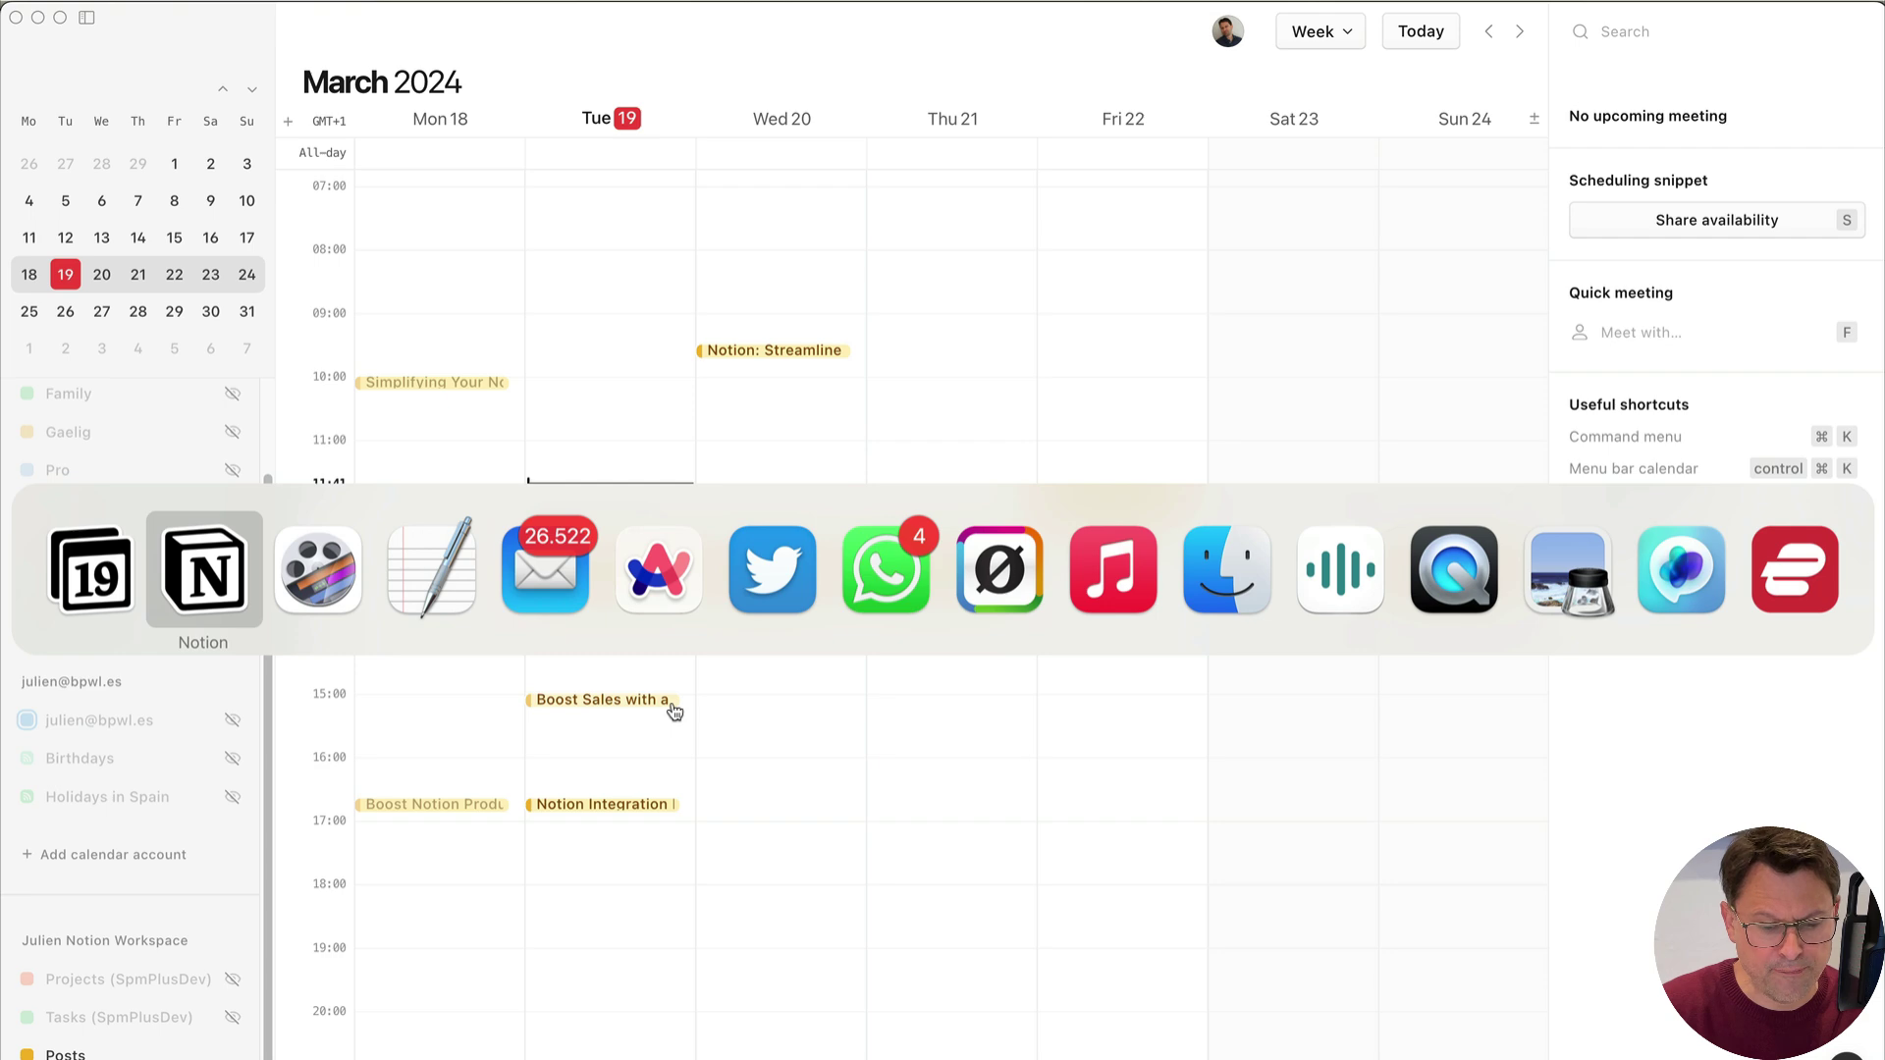
Step: Move Master Your Notion Sales 834 from 1:00 PM to 2:00 PM on March 19, 2024
scroll(1151, 758, "down", 5)
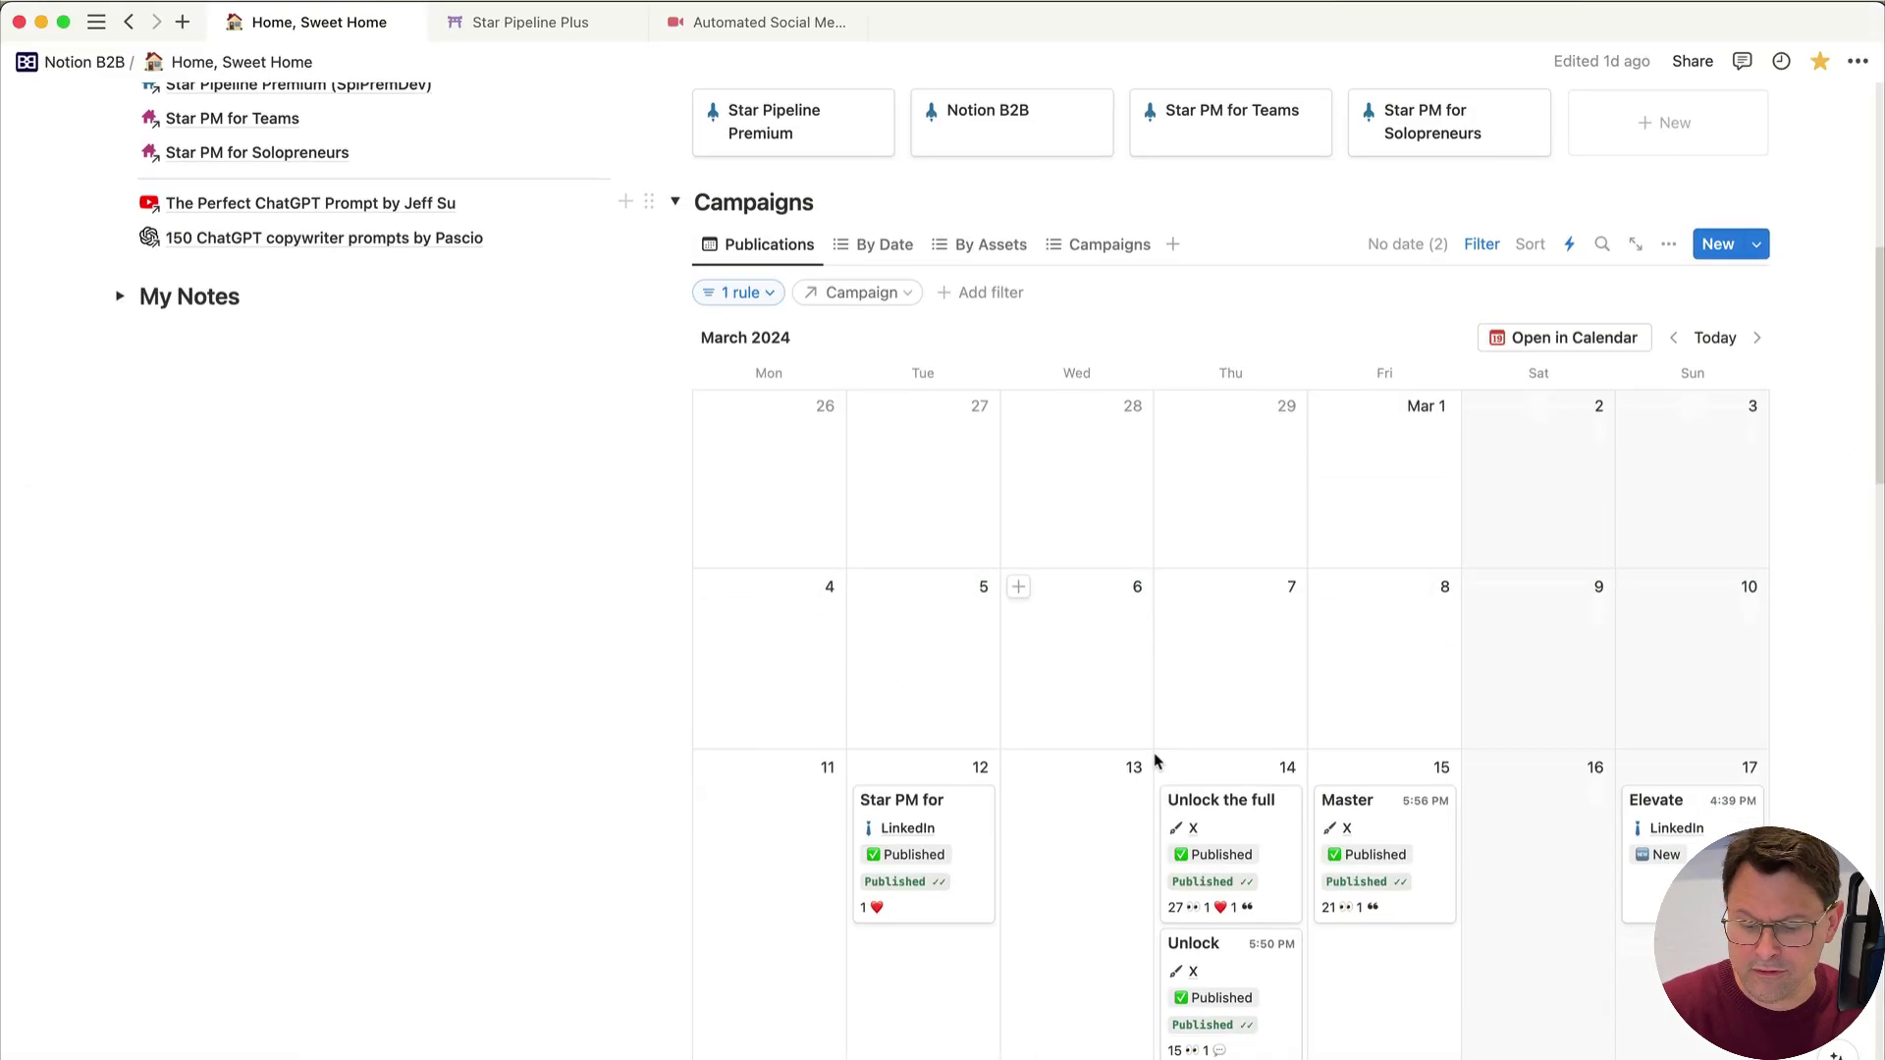
scroll(1155, 753, "down", 5)
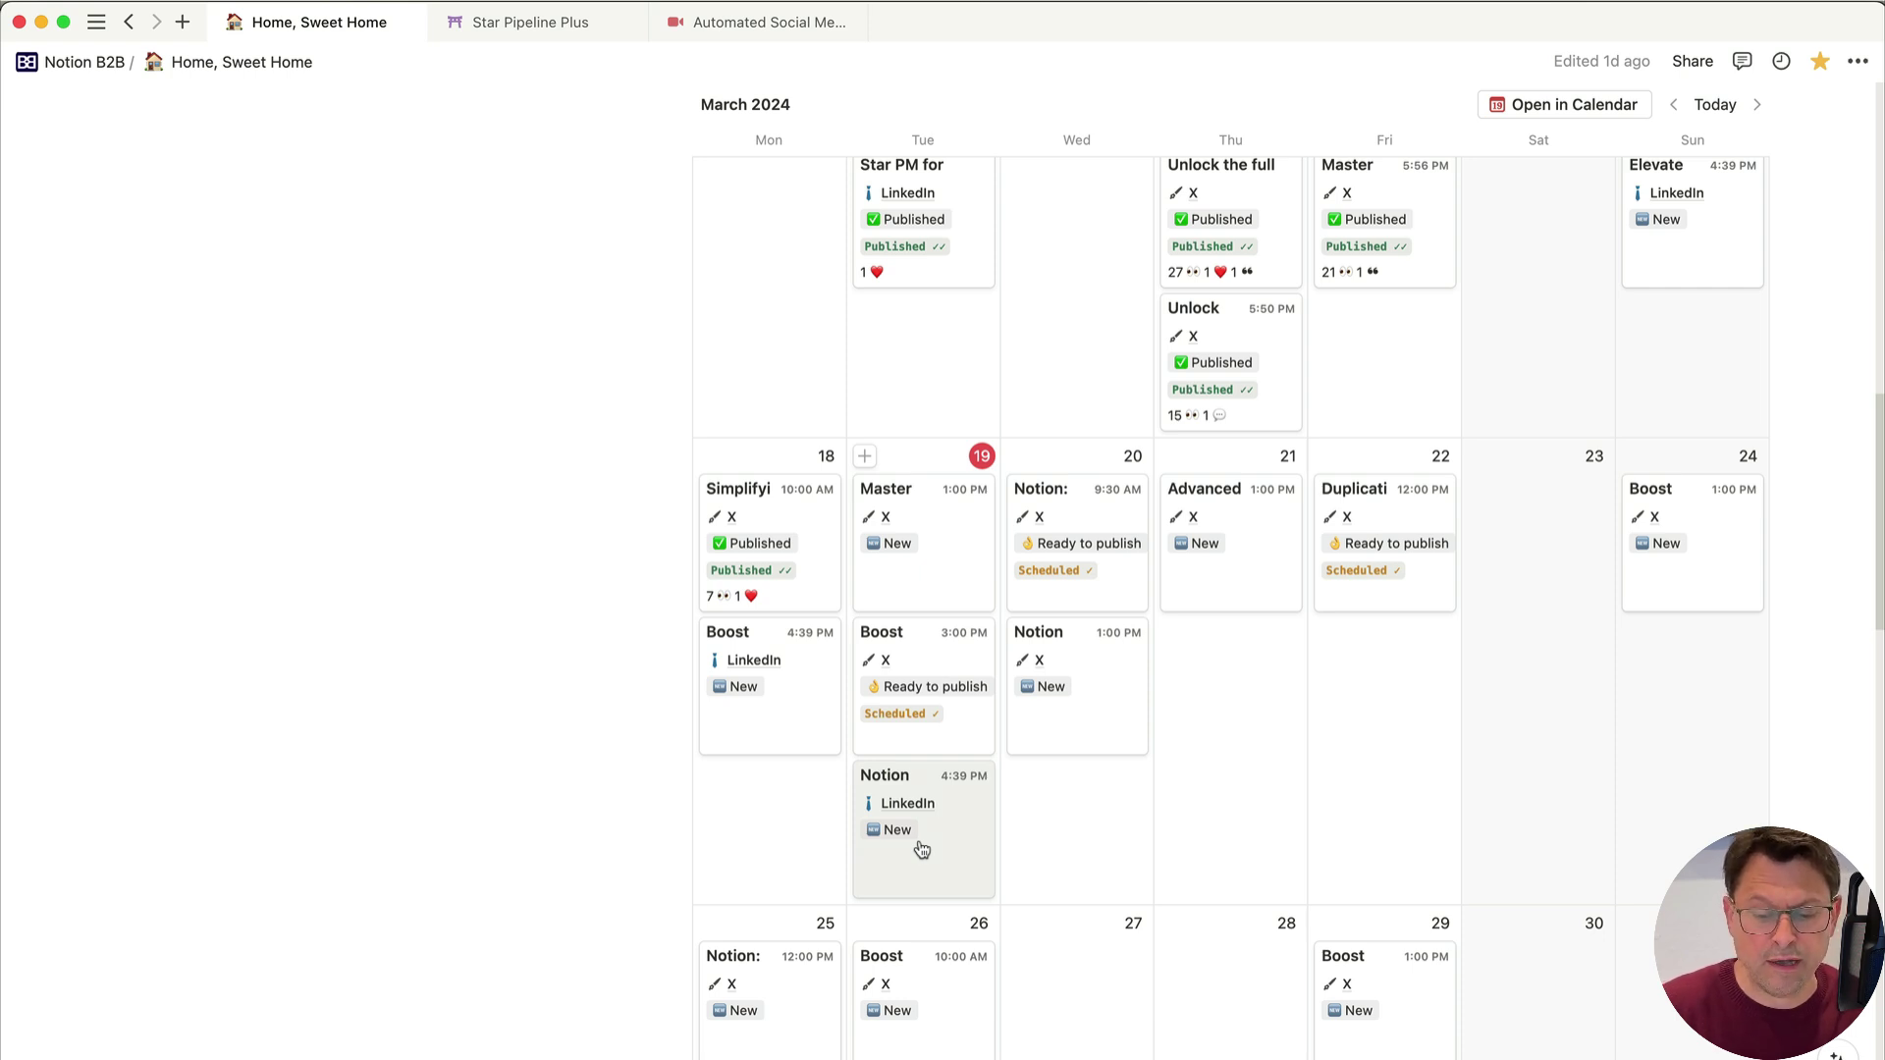
left_click(948, 516)
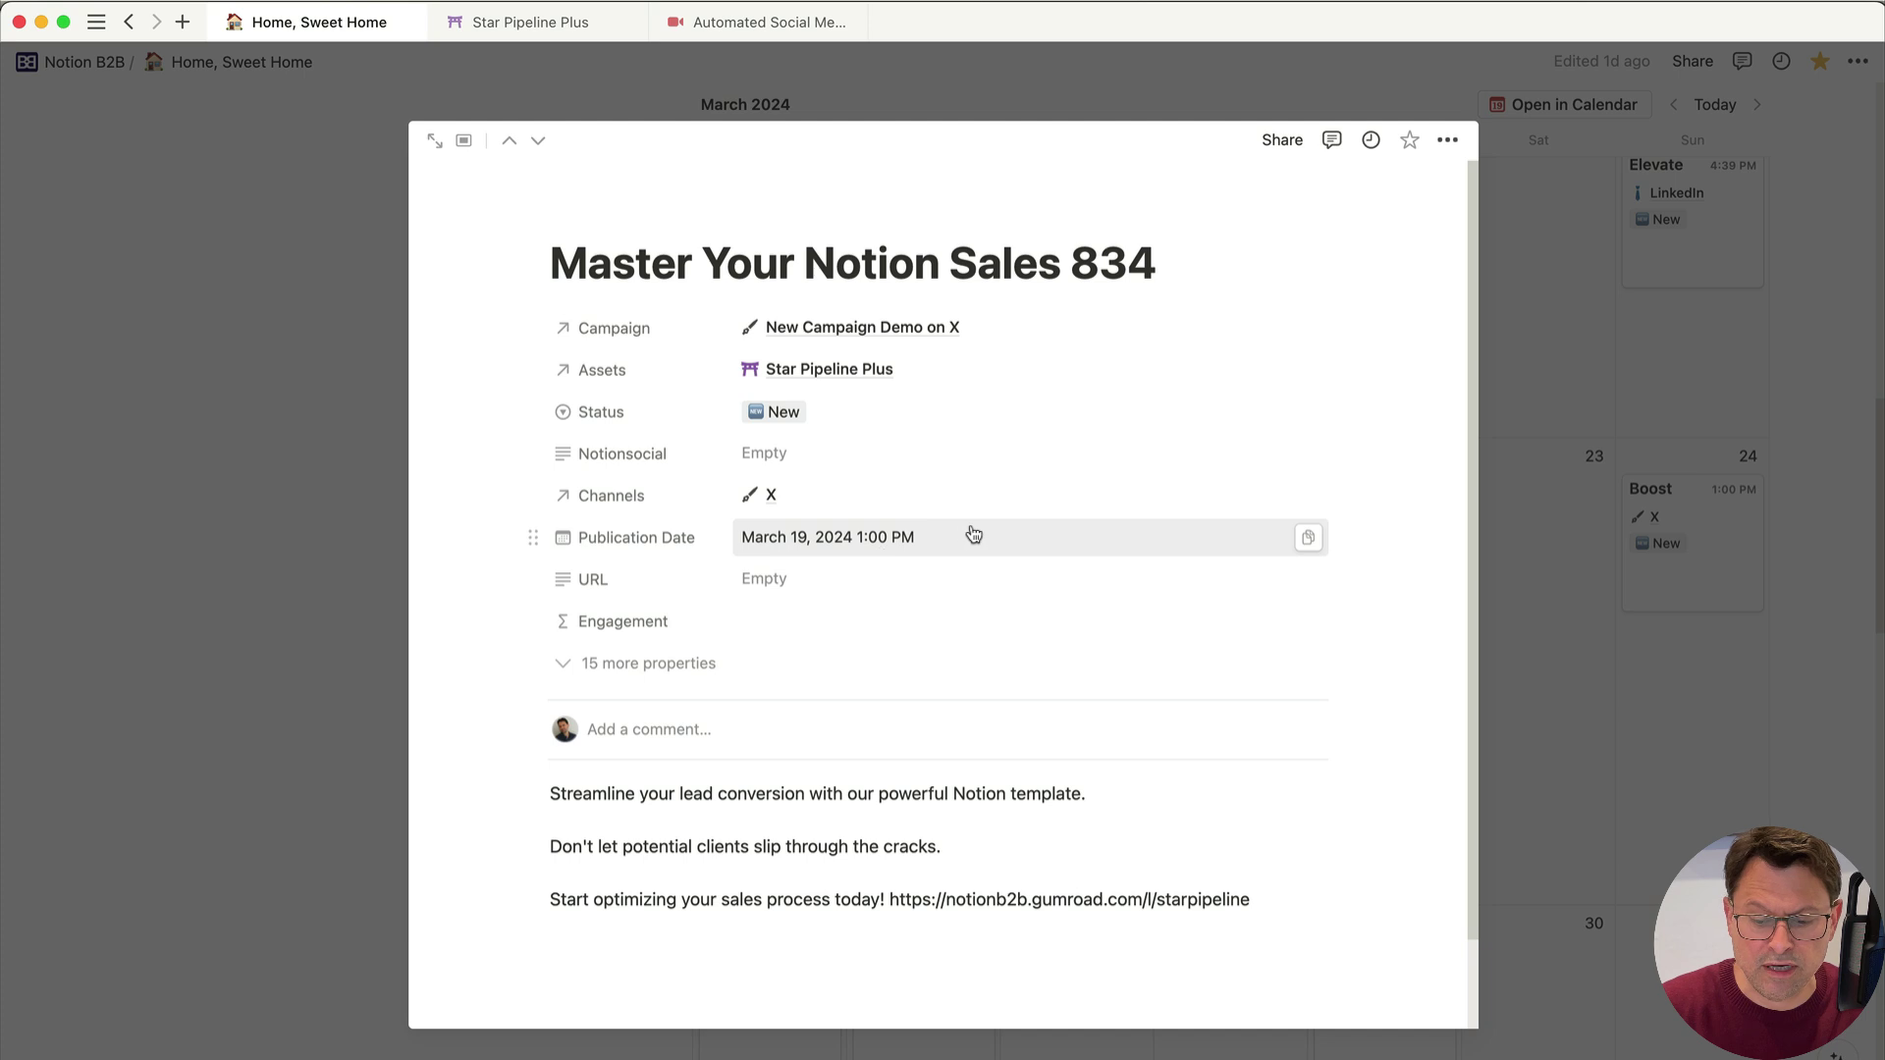
left_click(972, 535)
left_click(899, 527)
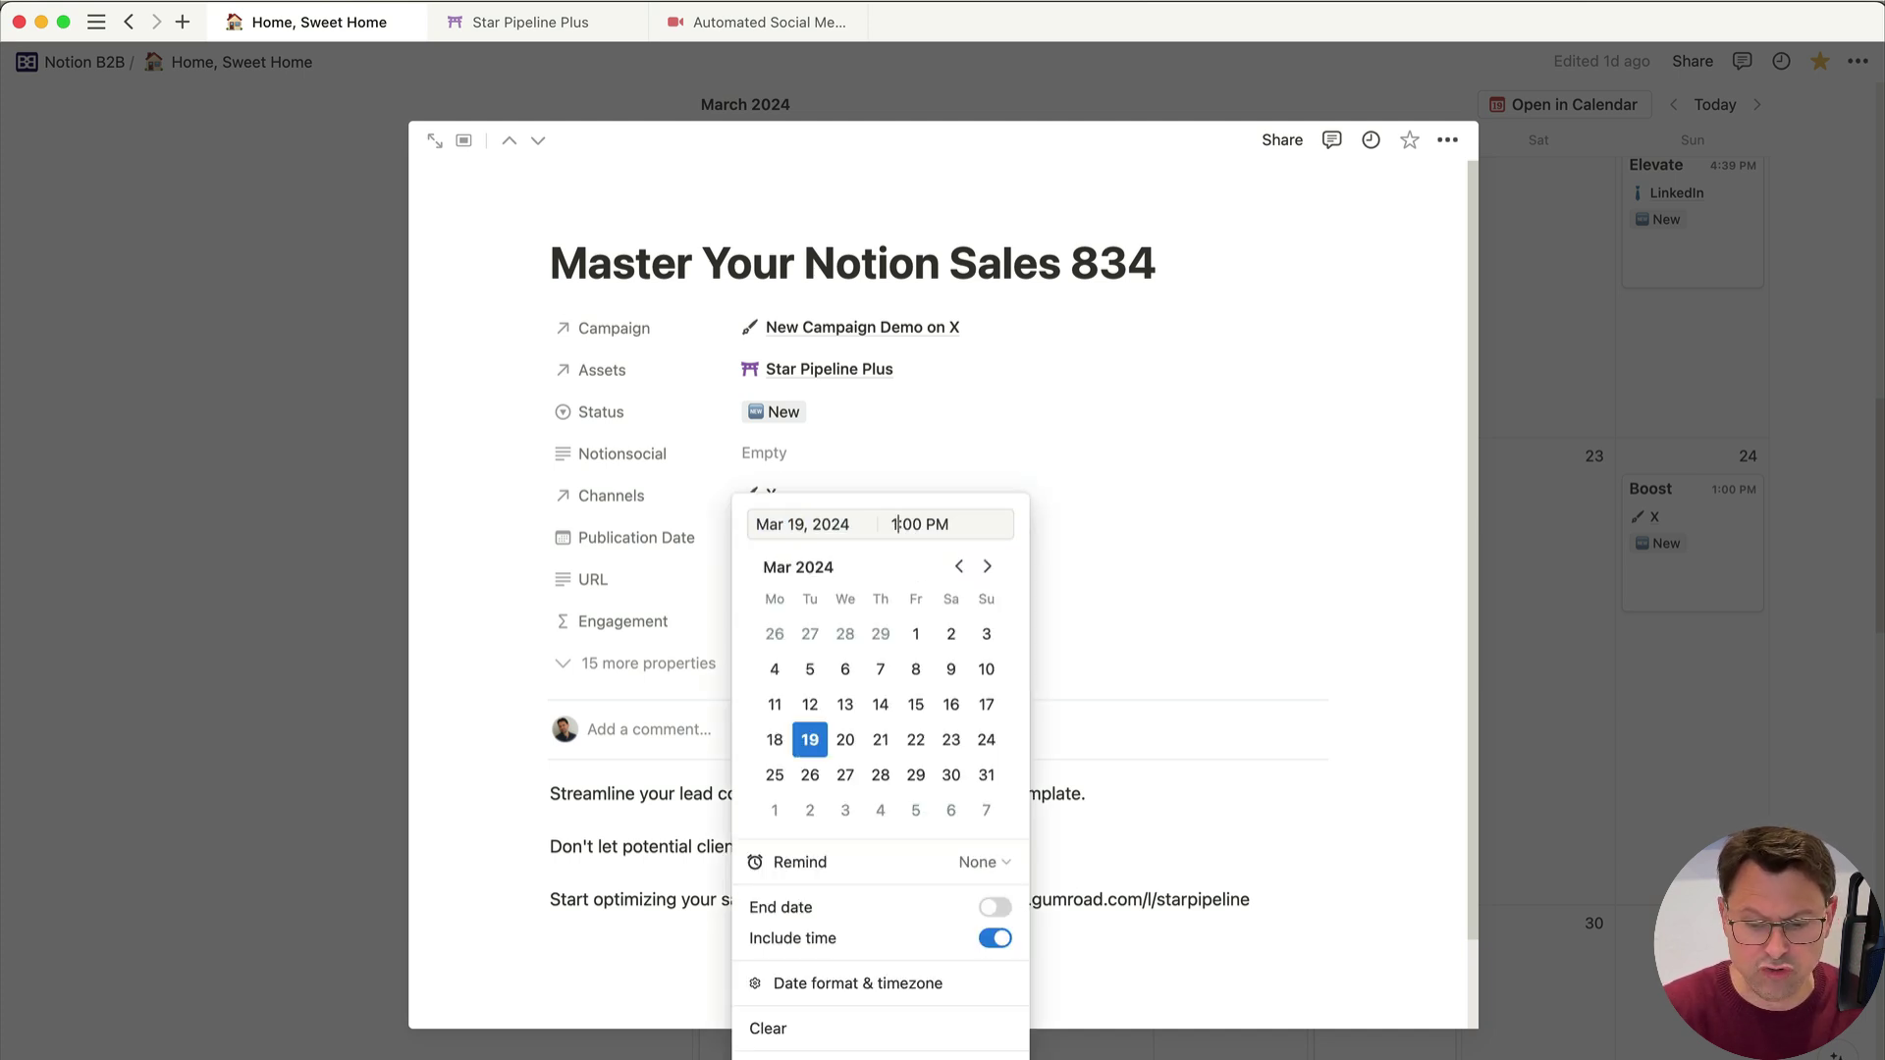
key("BackSpace")
type("2")
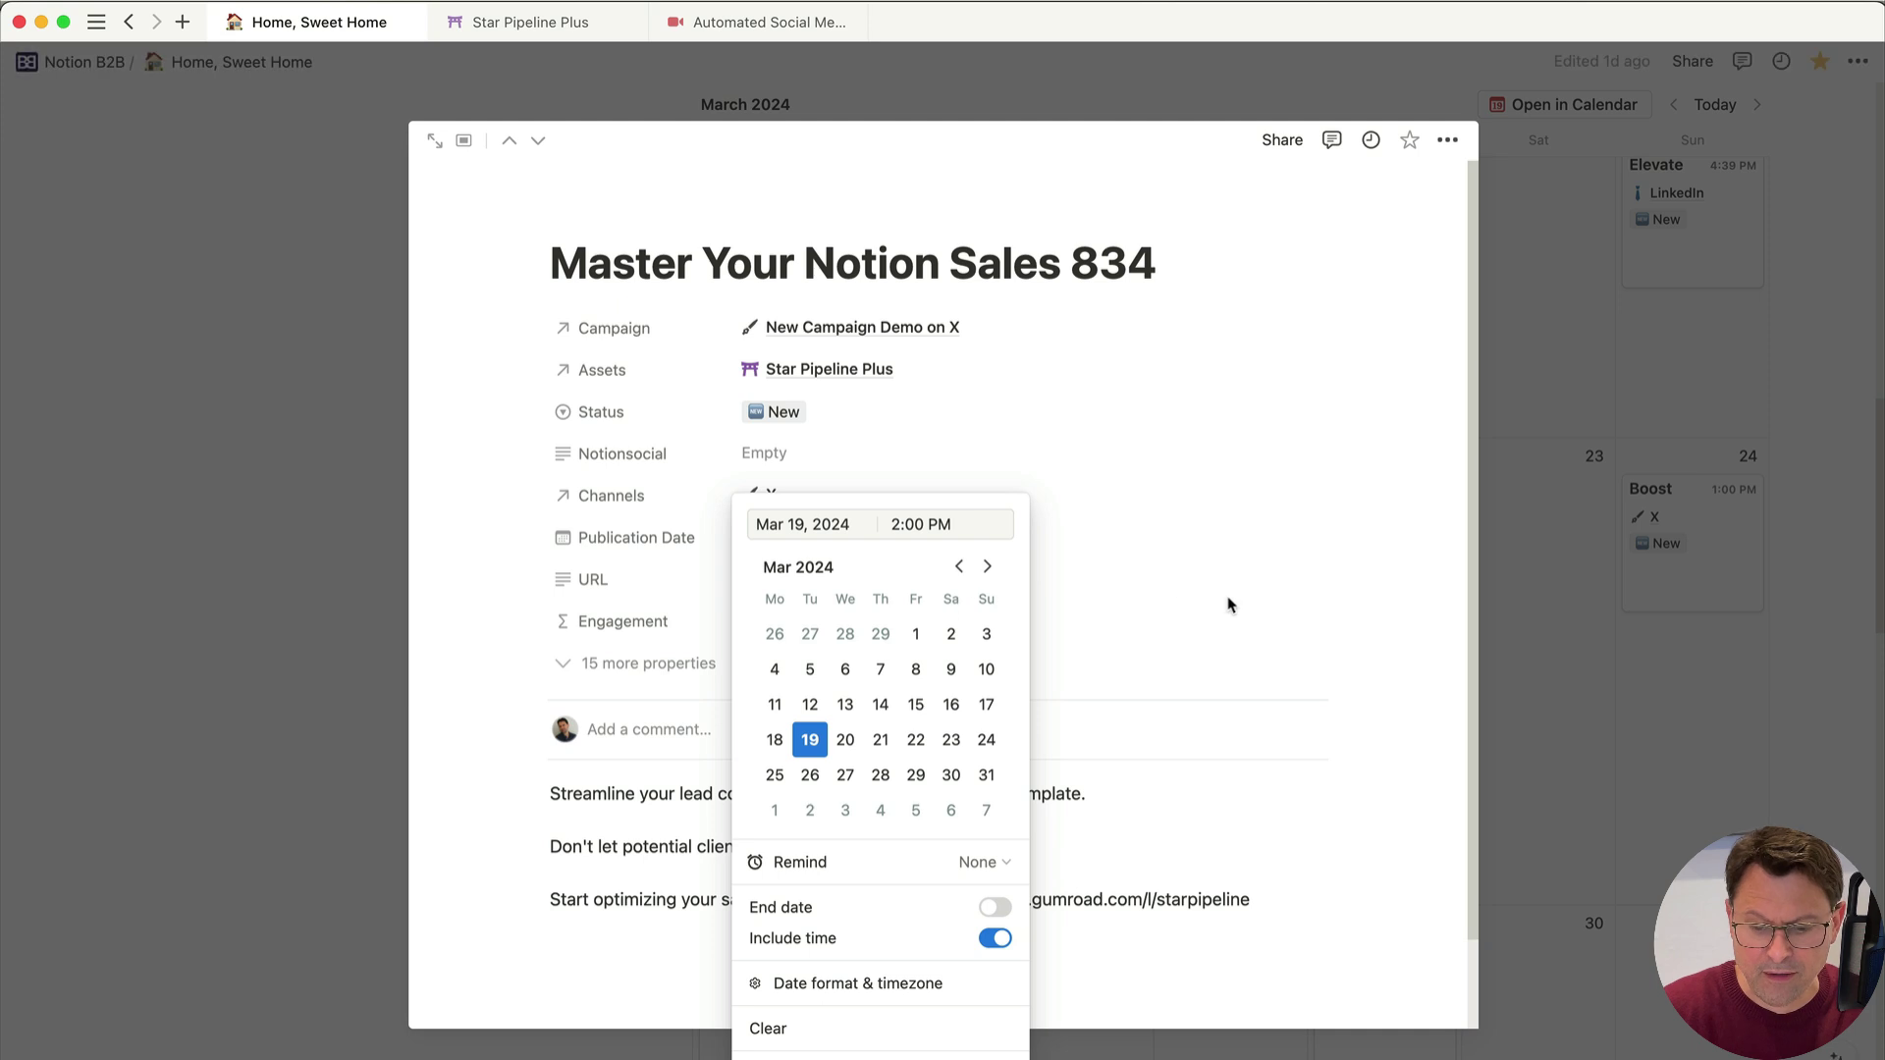
left_click(1229, 604)
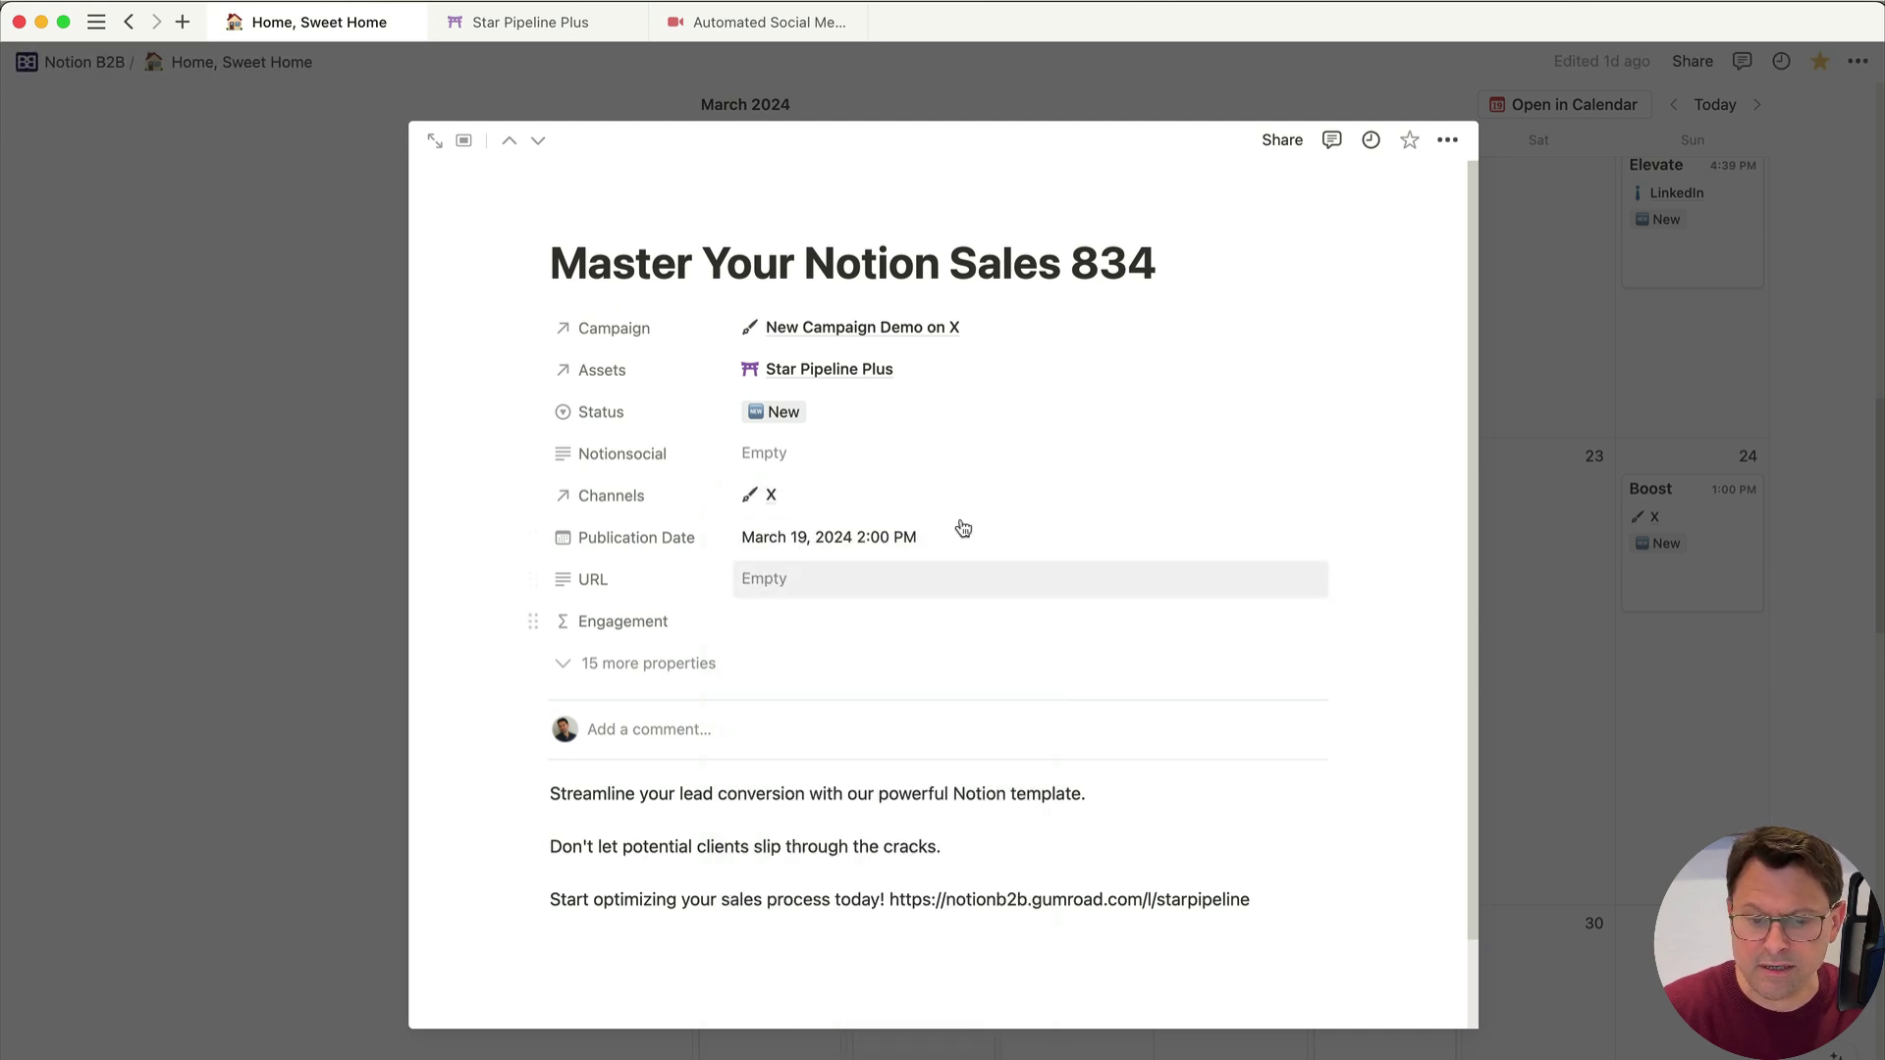
left_click(1518, 753)
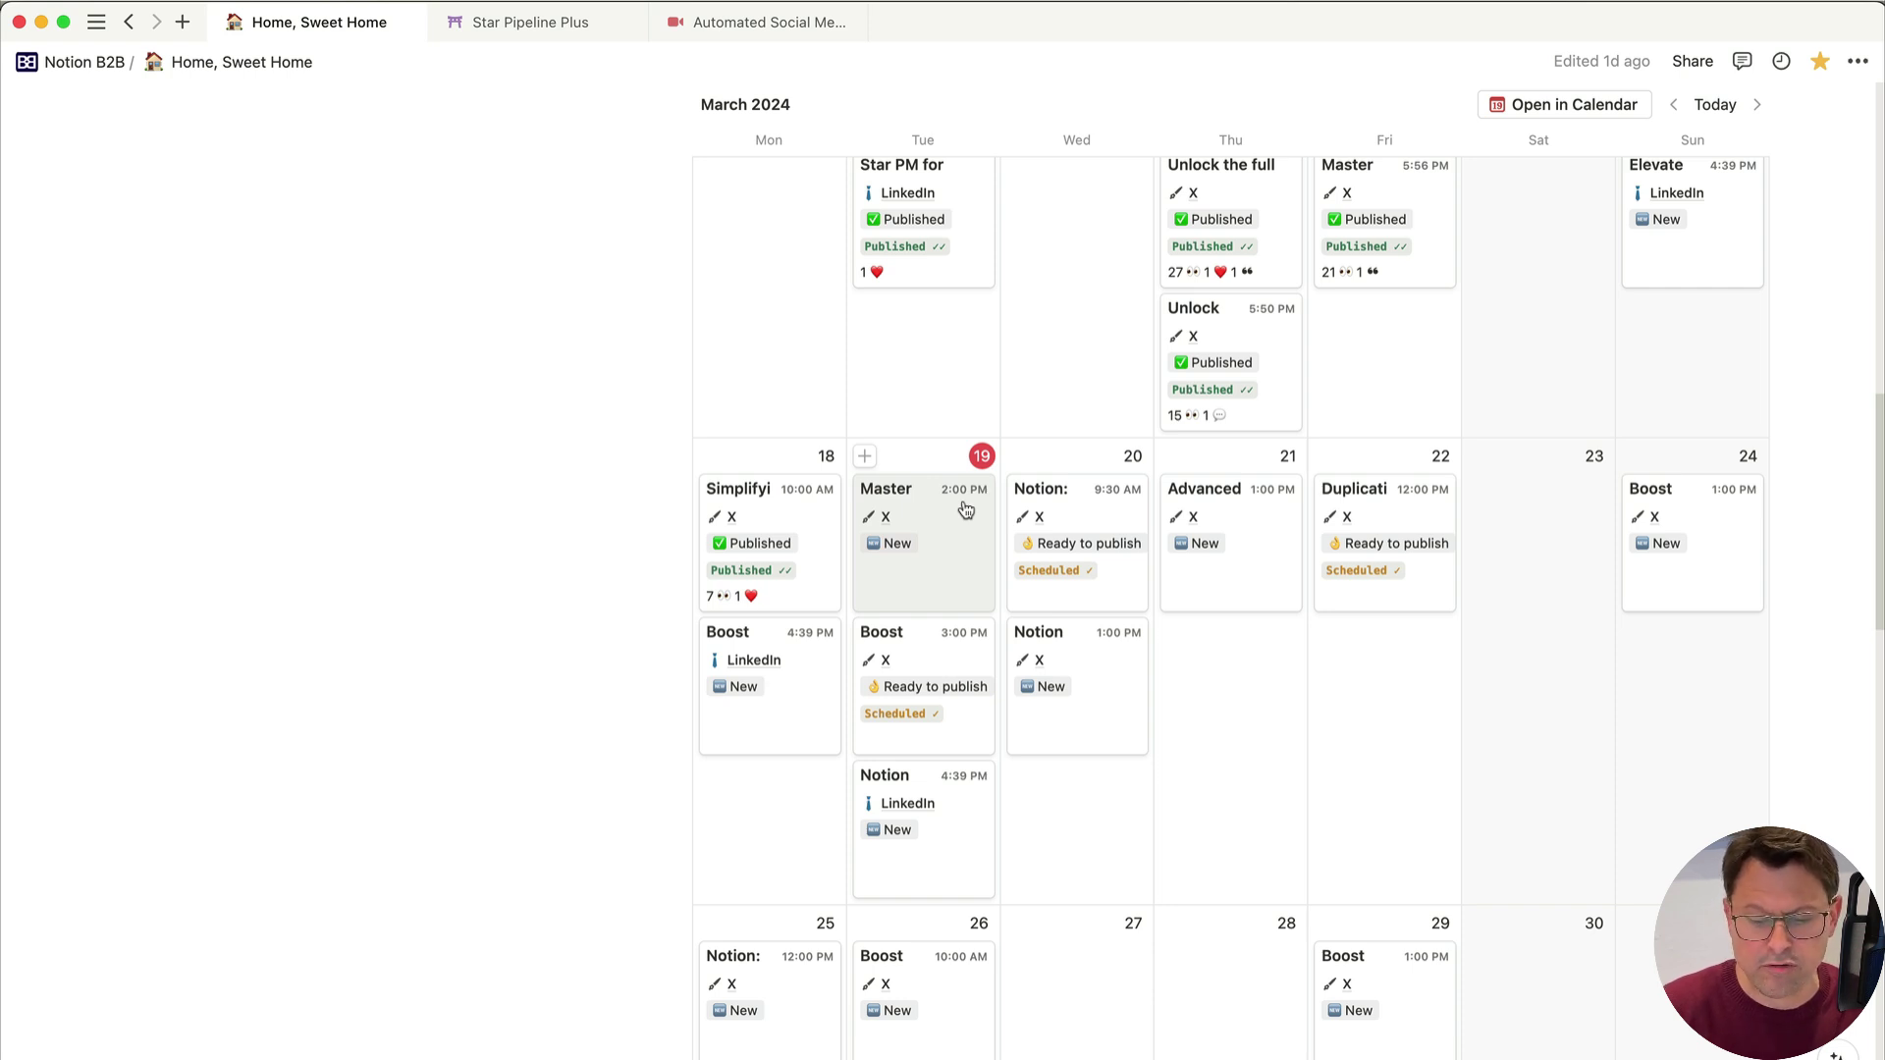
key("super+Tab")
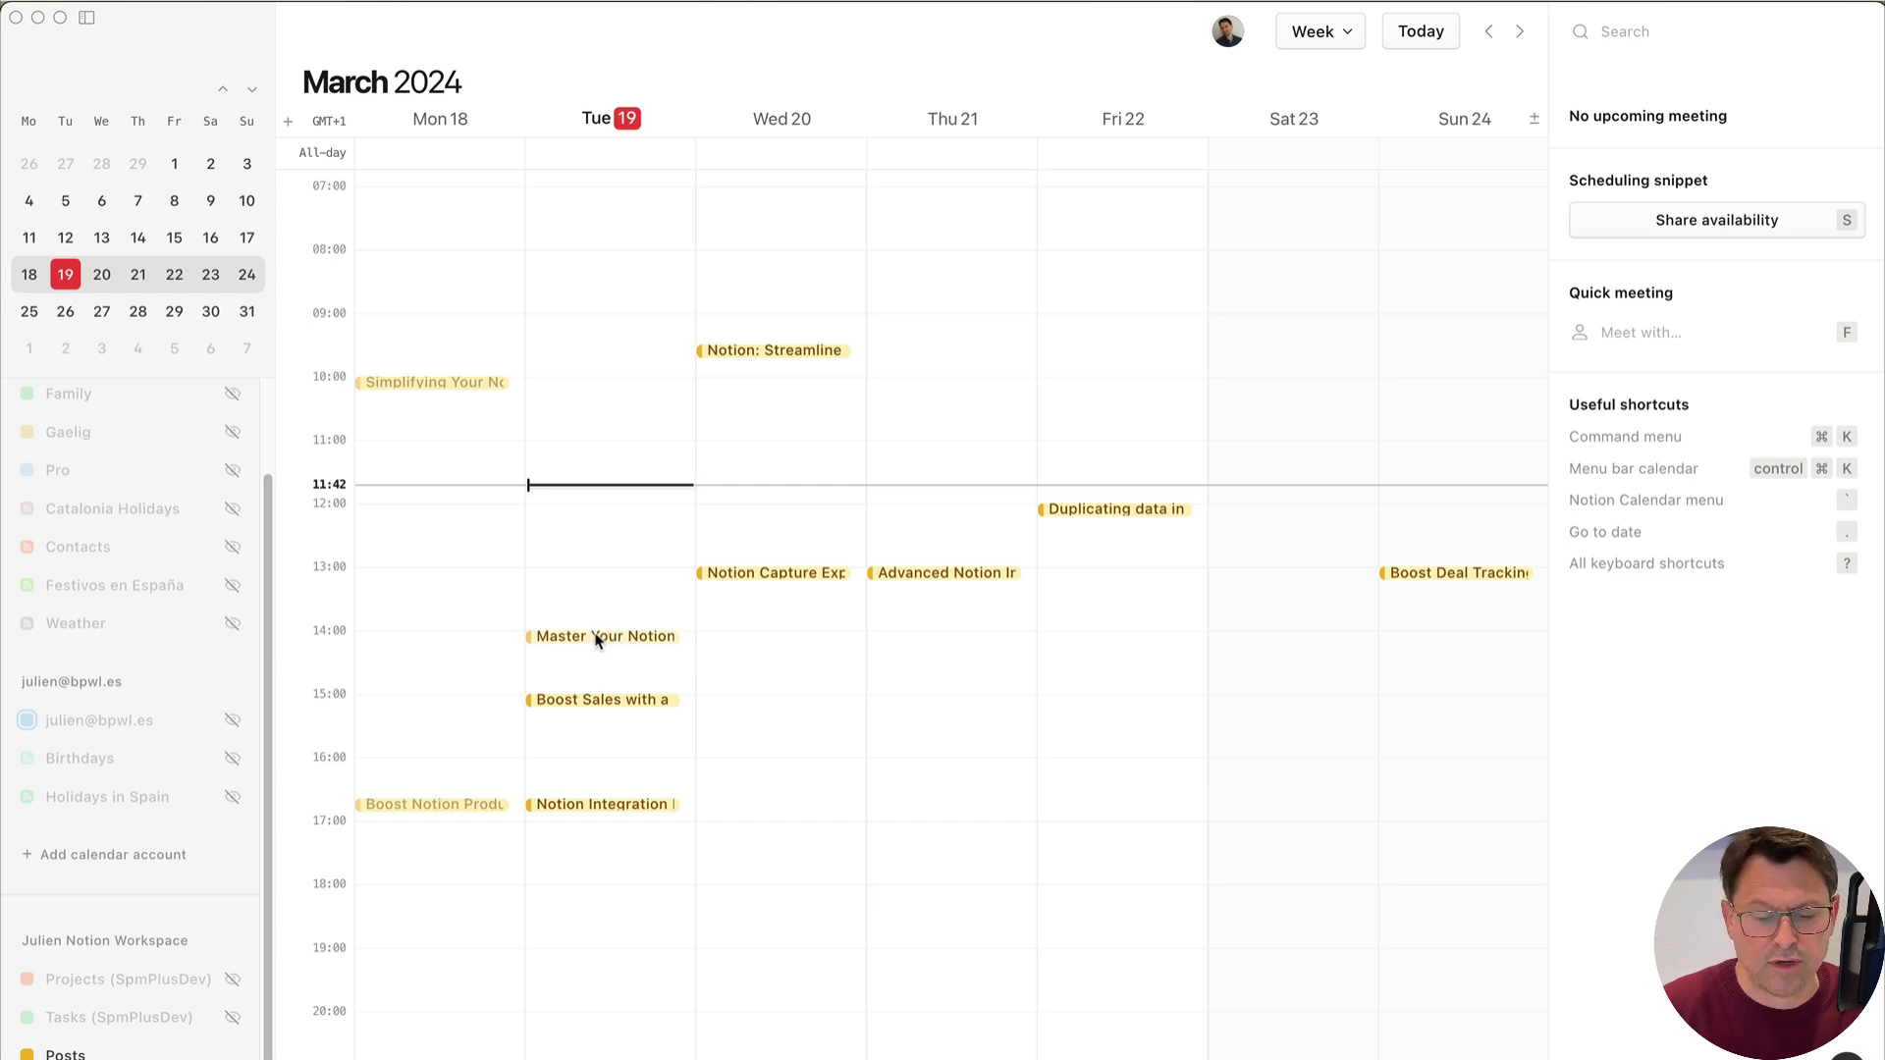
Step: Move the Master Your Notion event from 14:00 back to 13:00 on Tuesday 19 March
left_click_drag(596, 640, 591, 573)
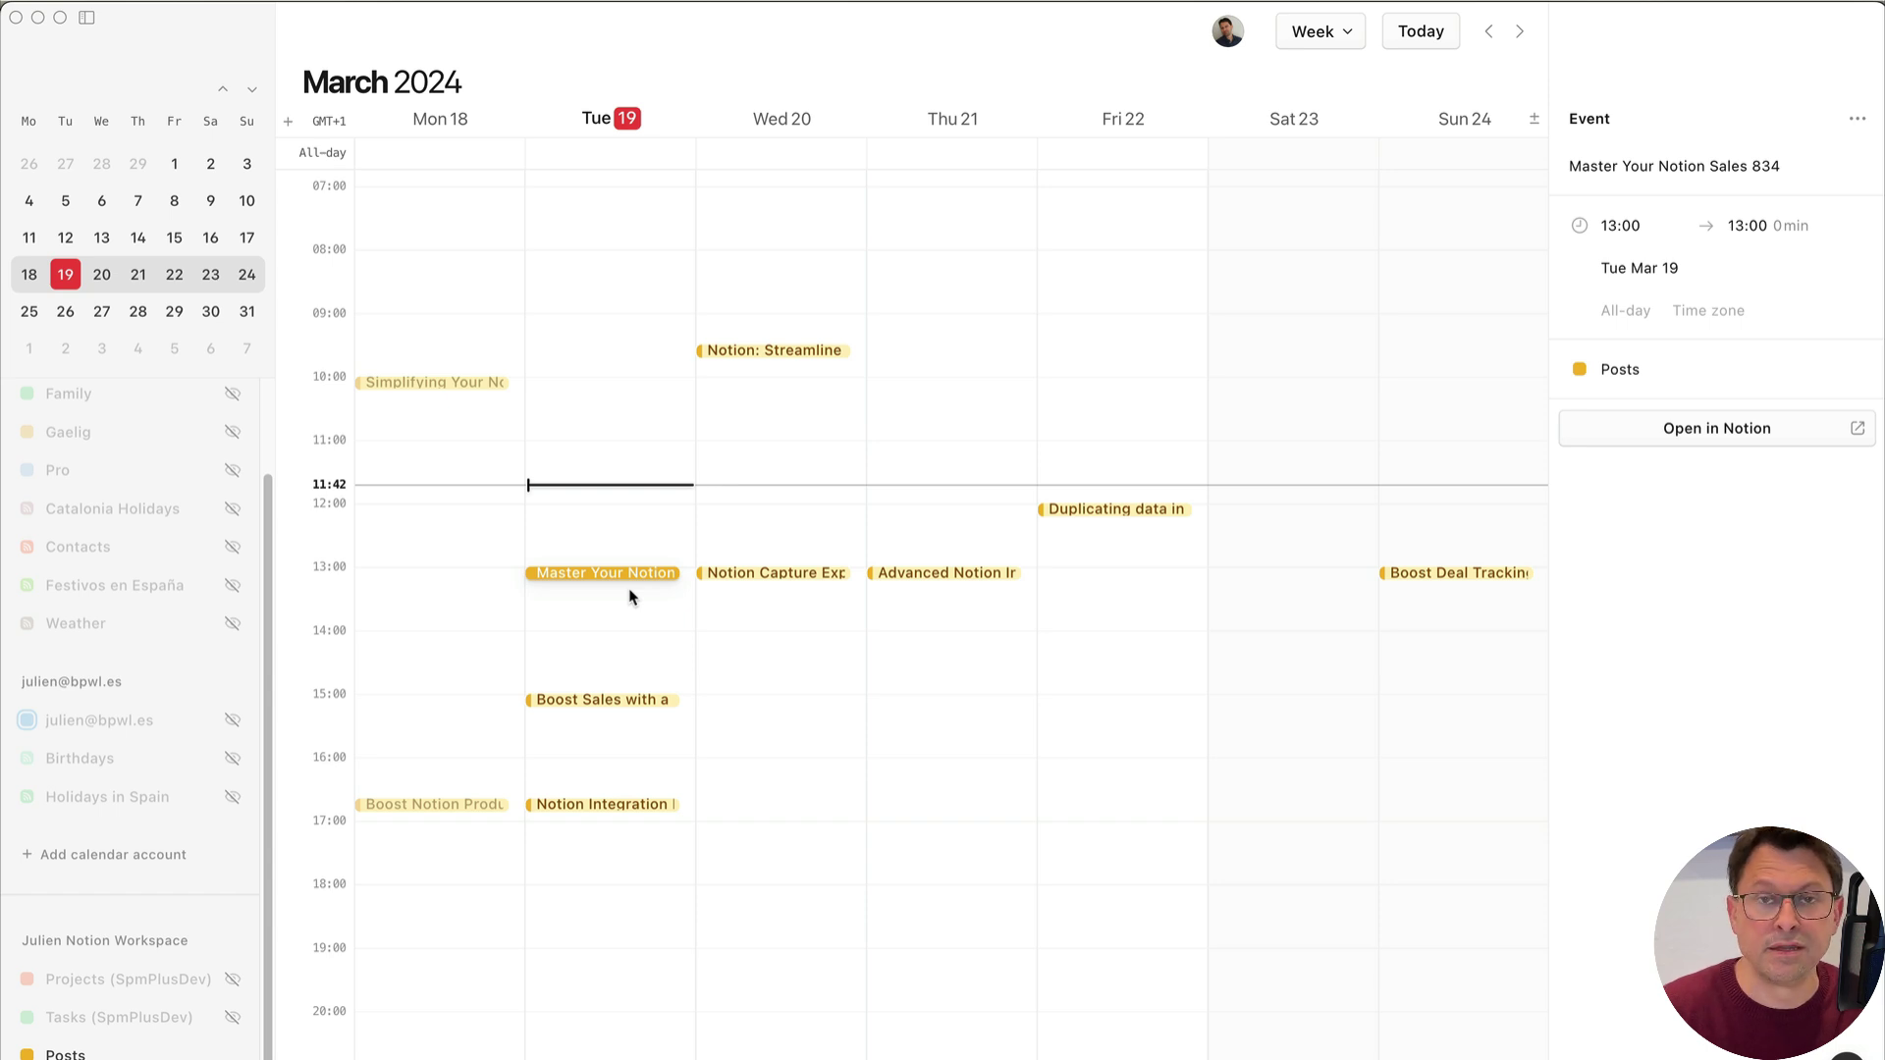
key("super+Tab")
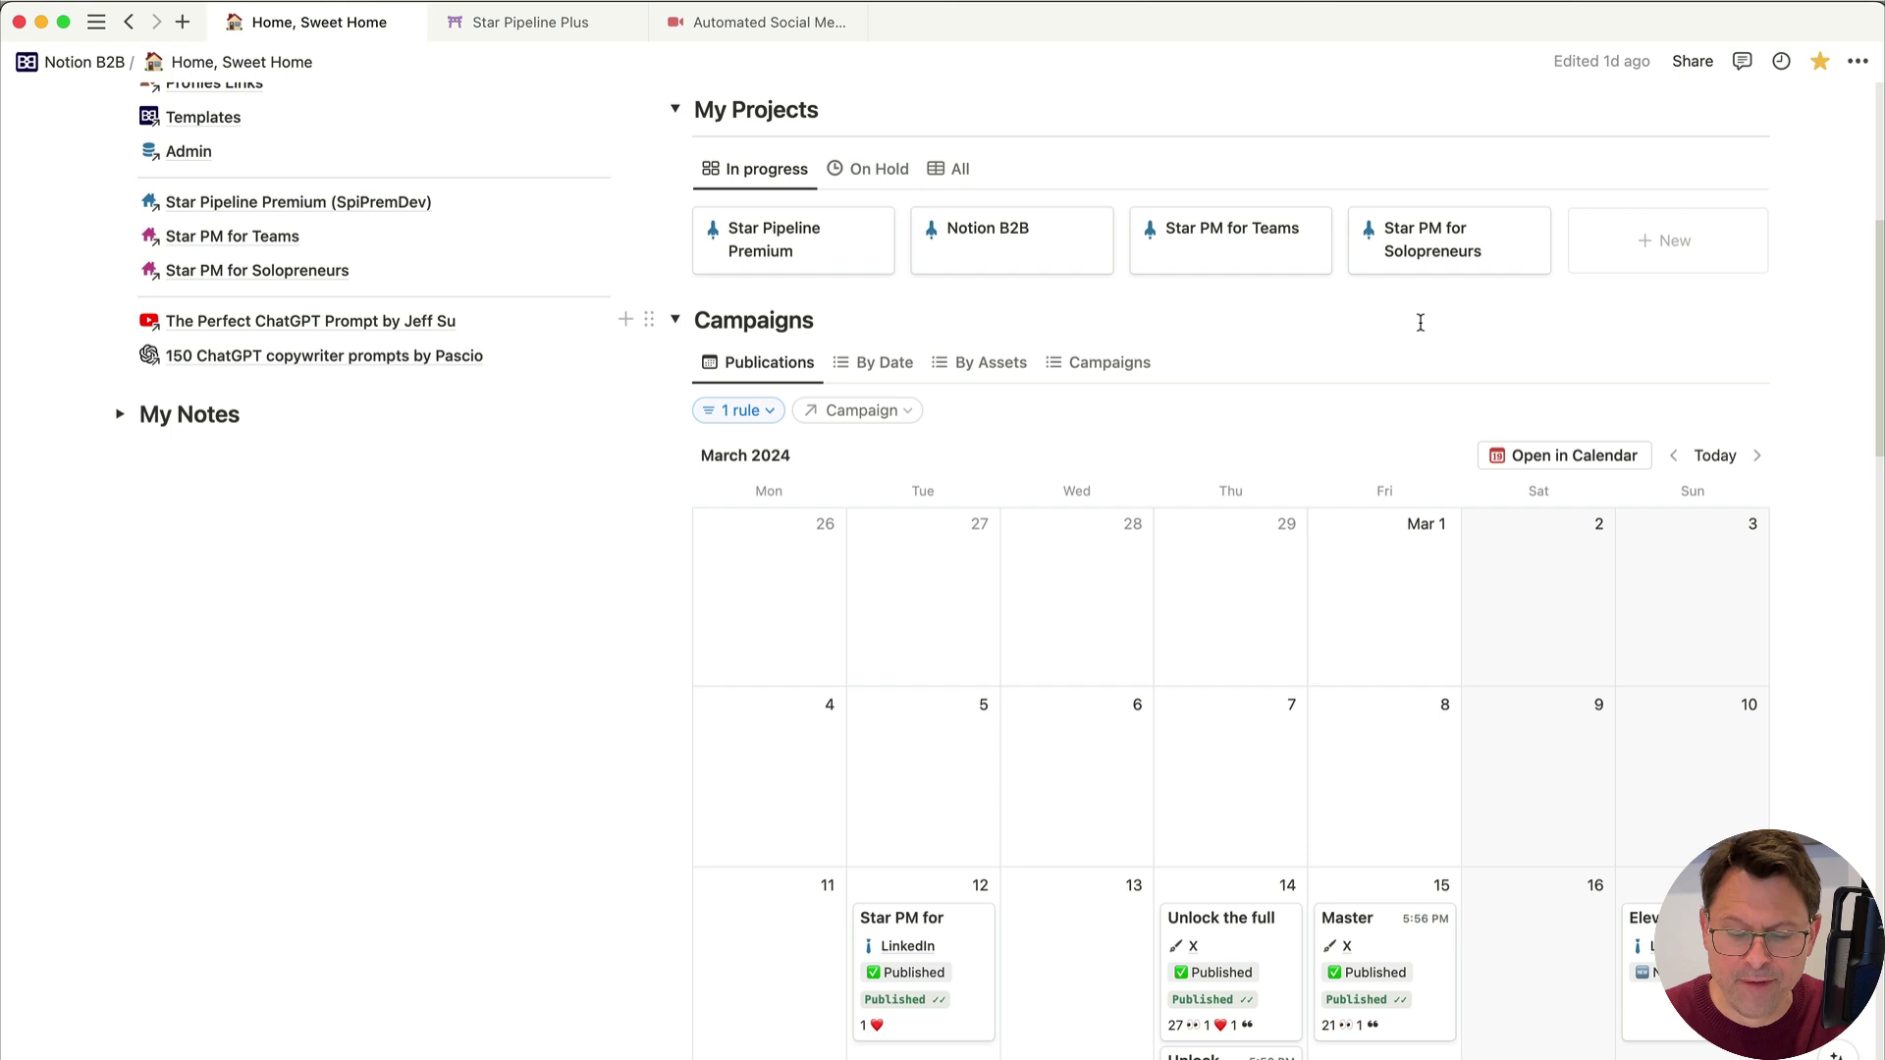
Step: Filter the calendar to show only posts from the New Campaign Demo on X campaign
scroll(1136, 657, "down", 3)
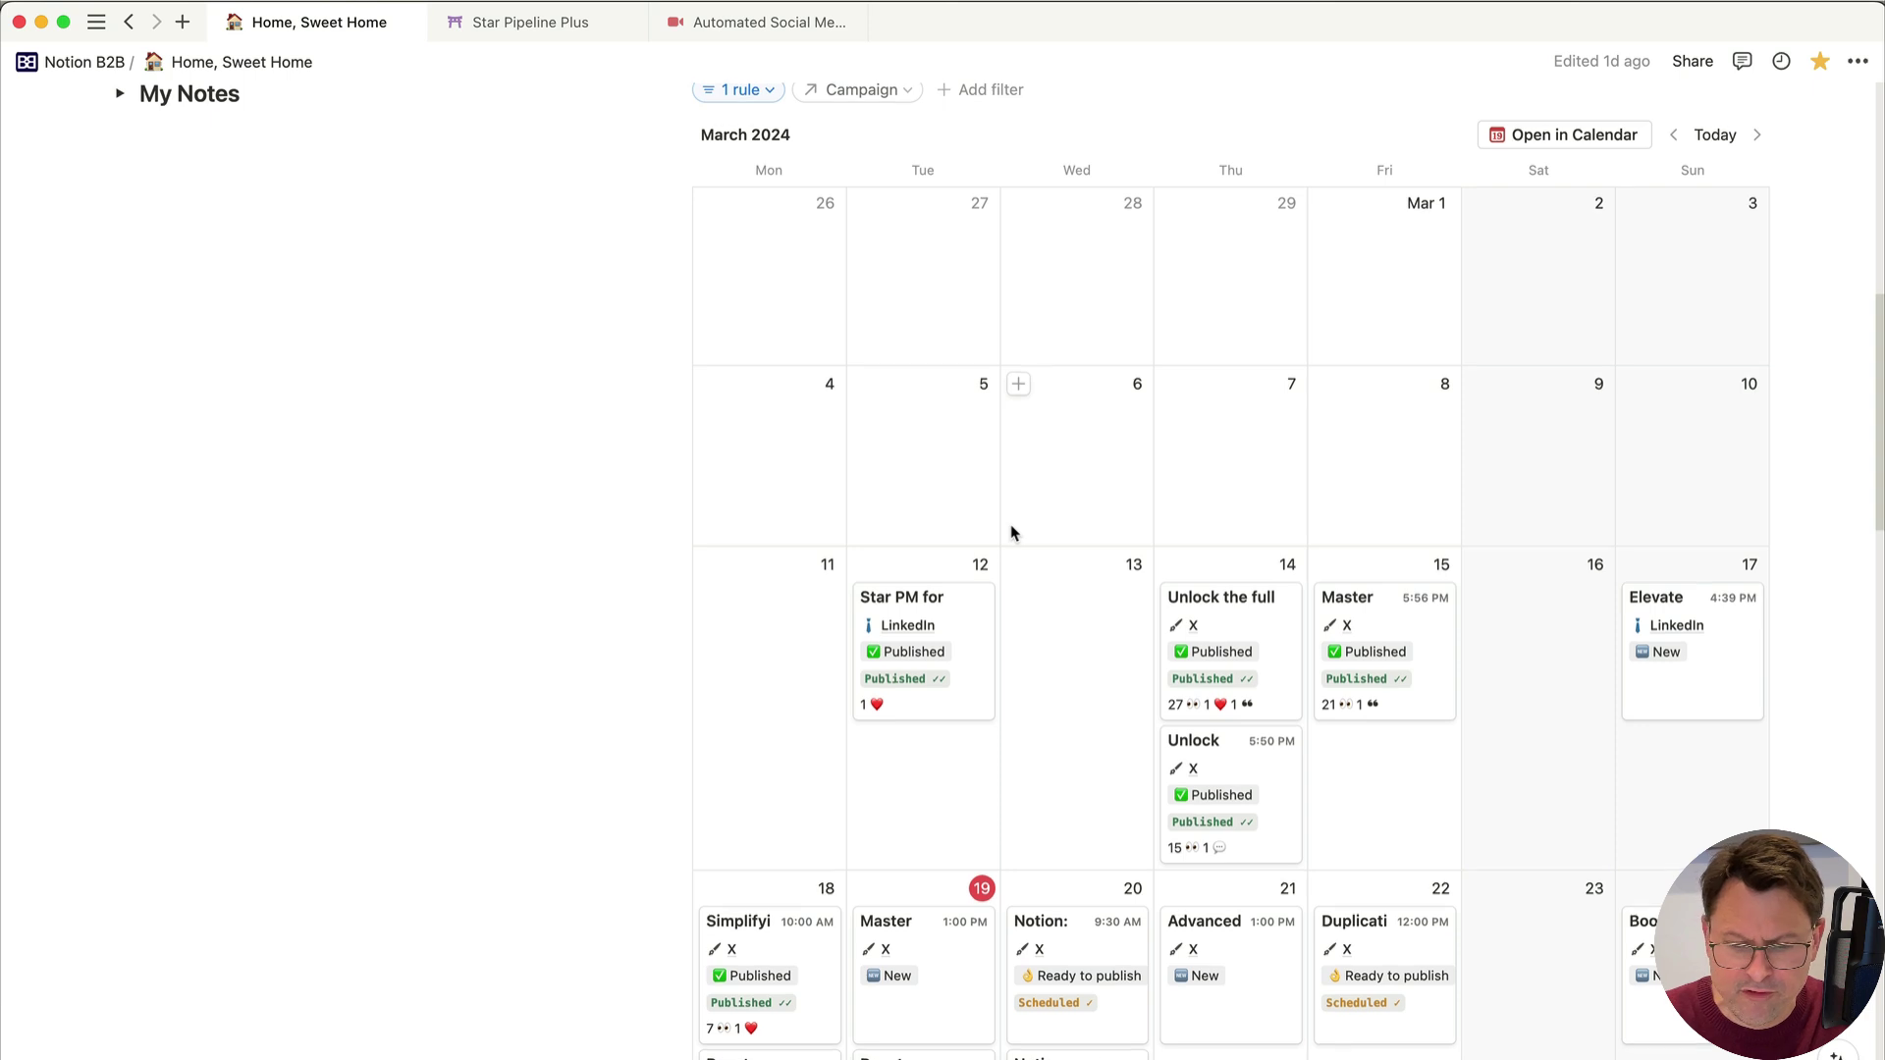
scroll(1013, 533, "up", 1)
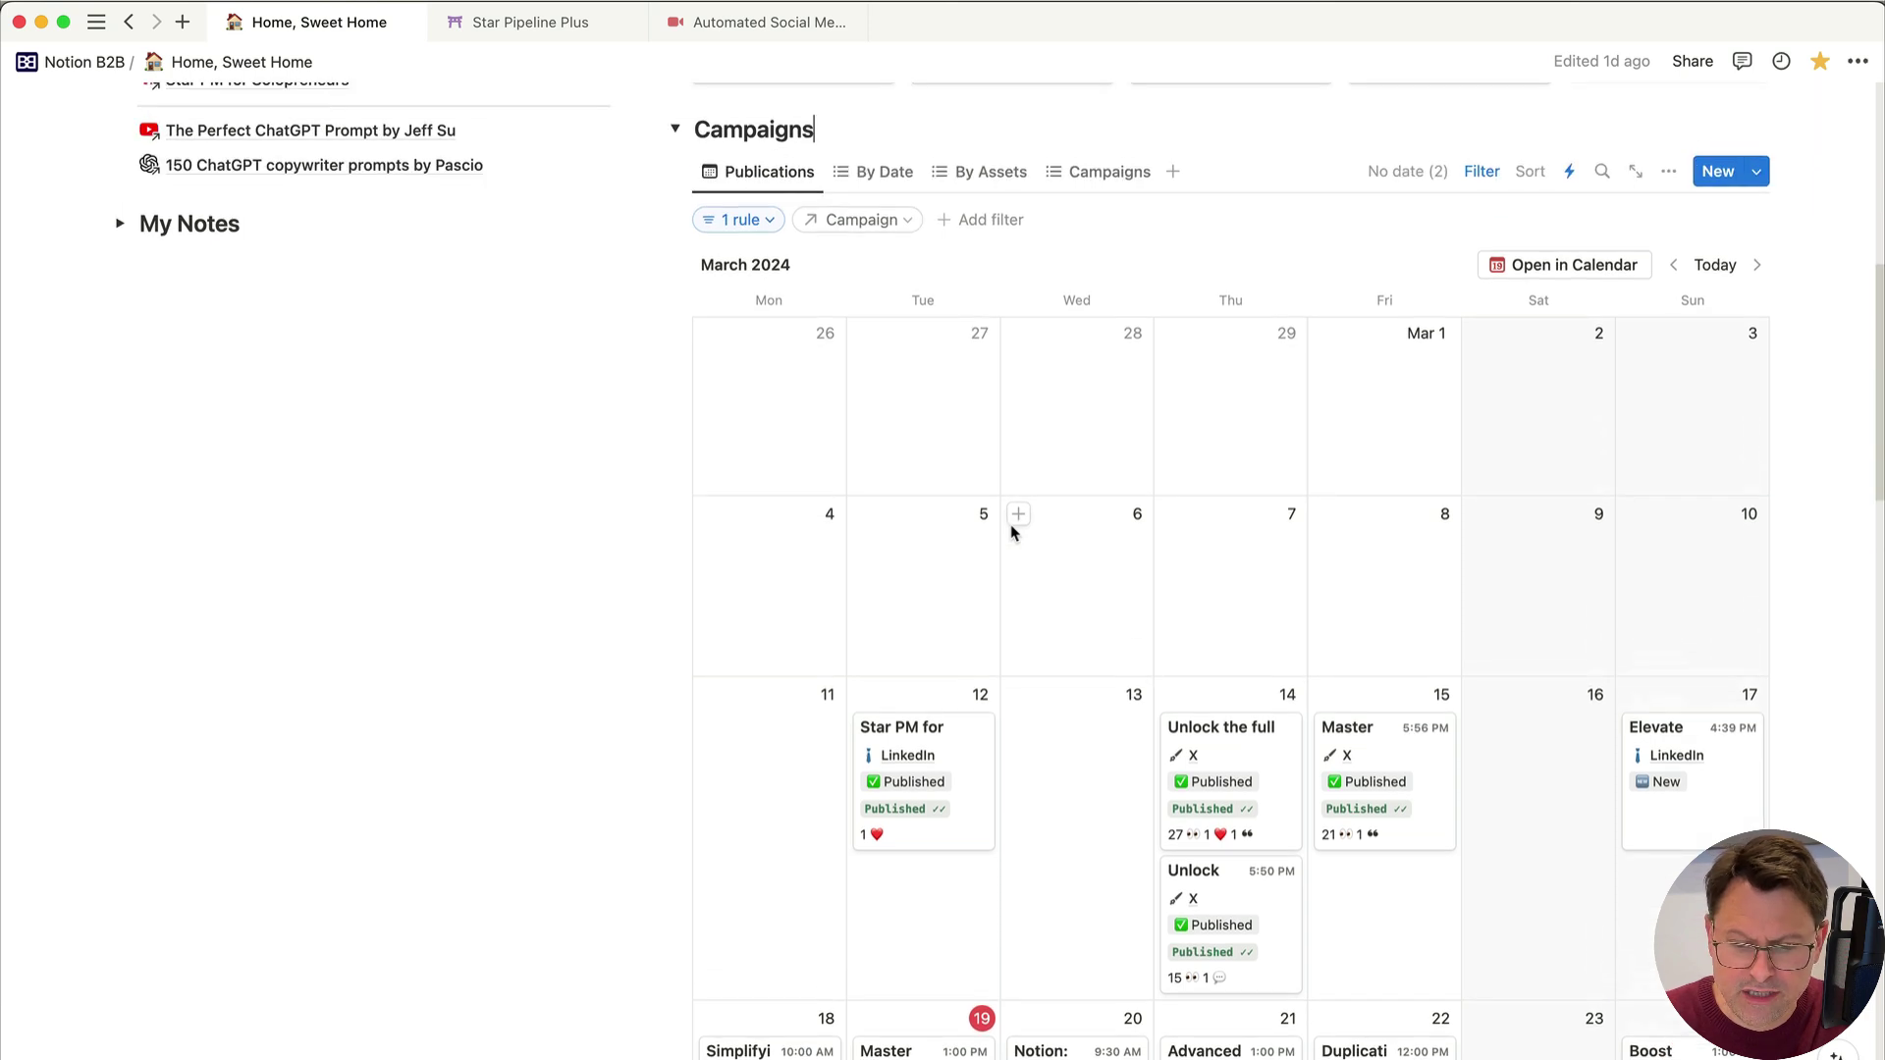
left_click(902, 223)
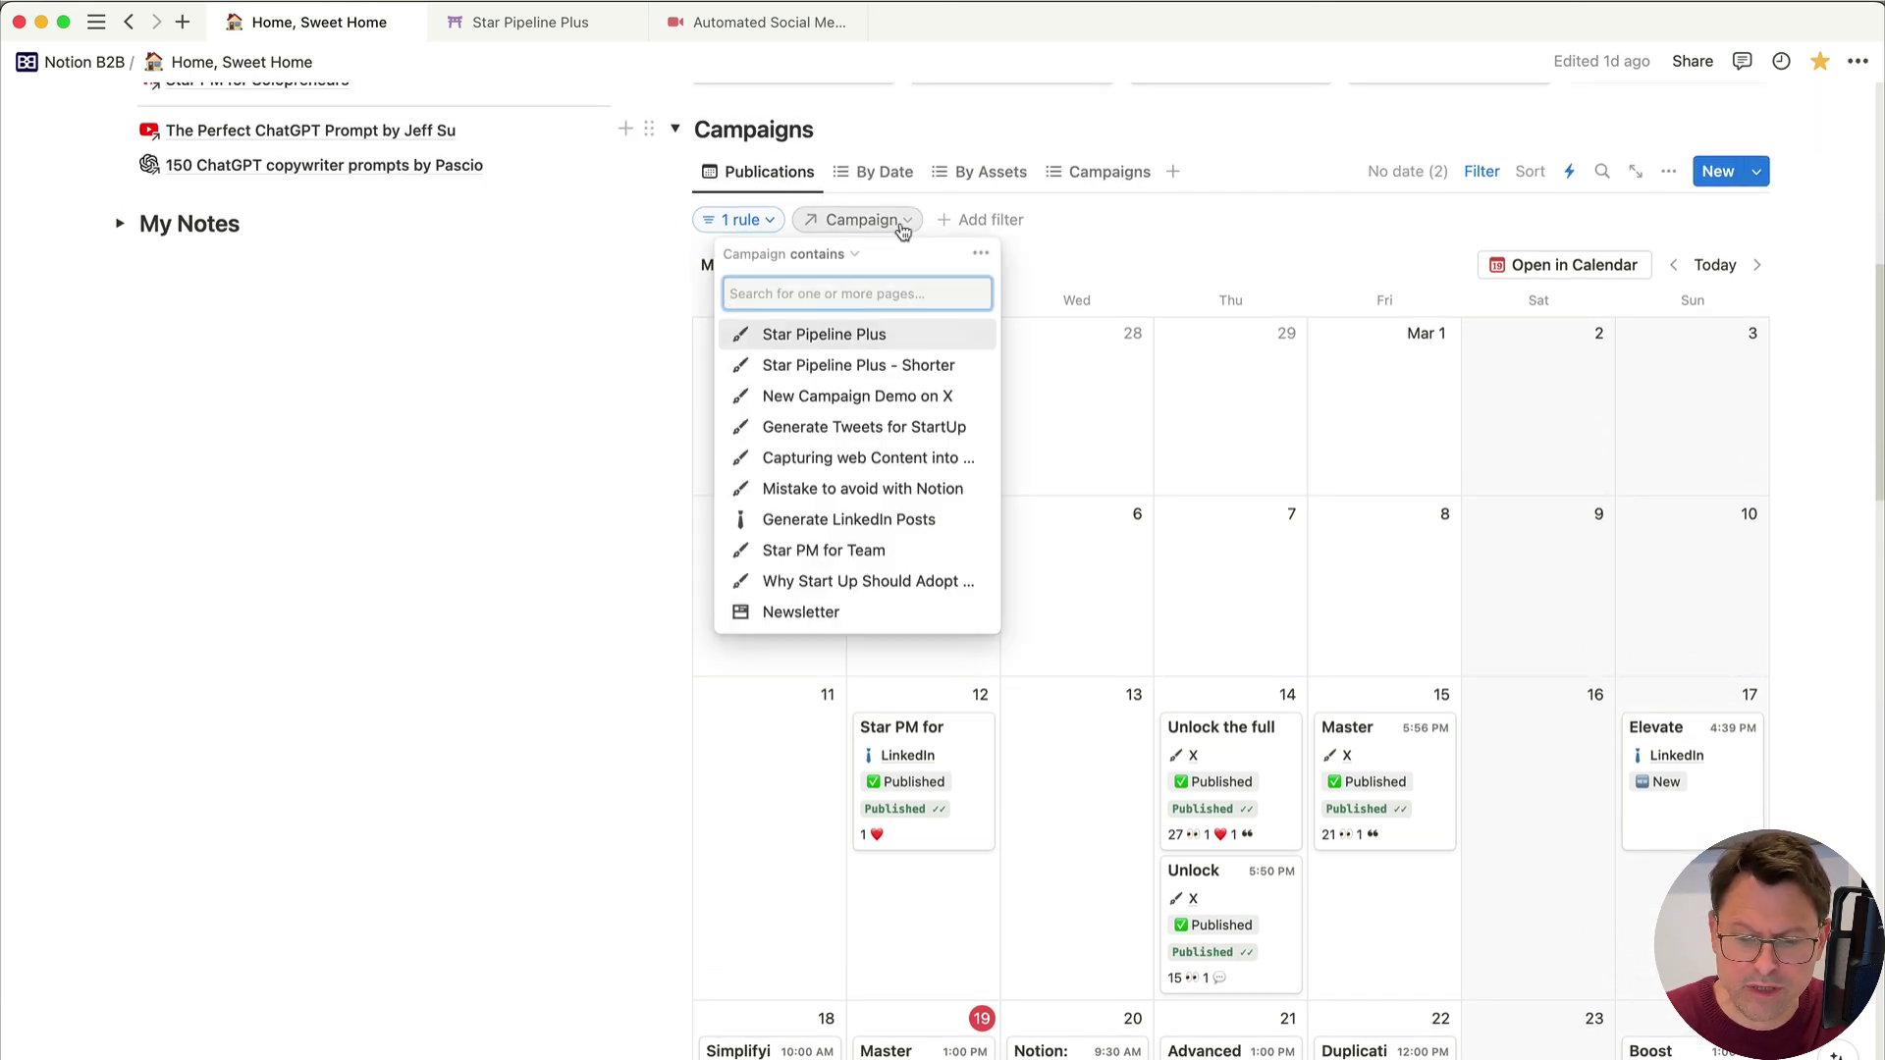
left_click(886, 396)
left_click(1250, 610)
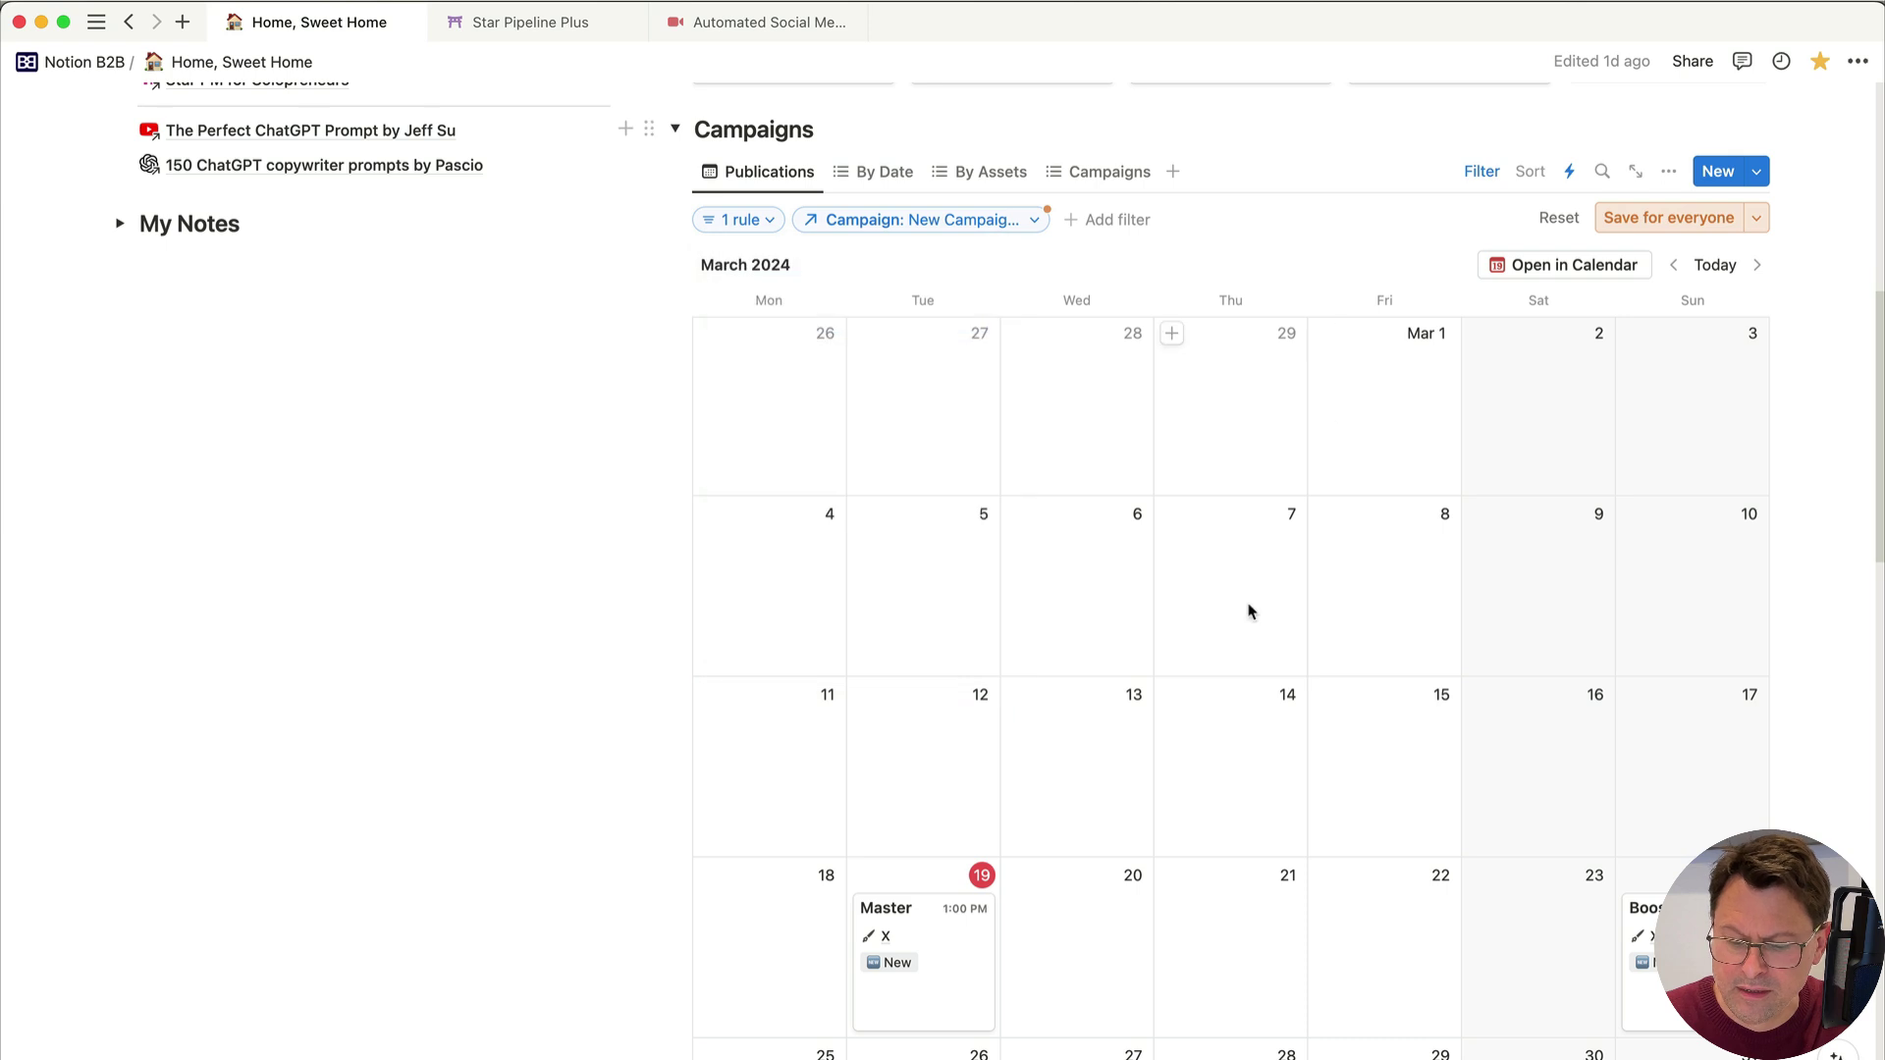
Step: Return the calendar to March 2024 and open the Master post on March 19
scroll(1237, 652, "down", 5)
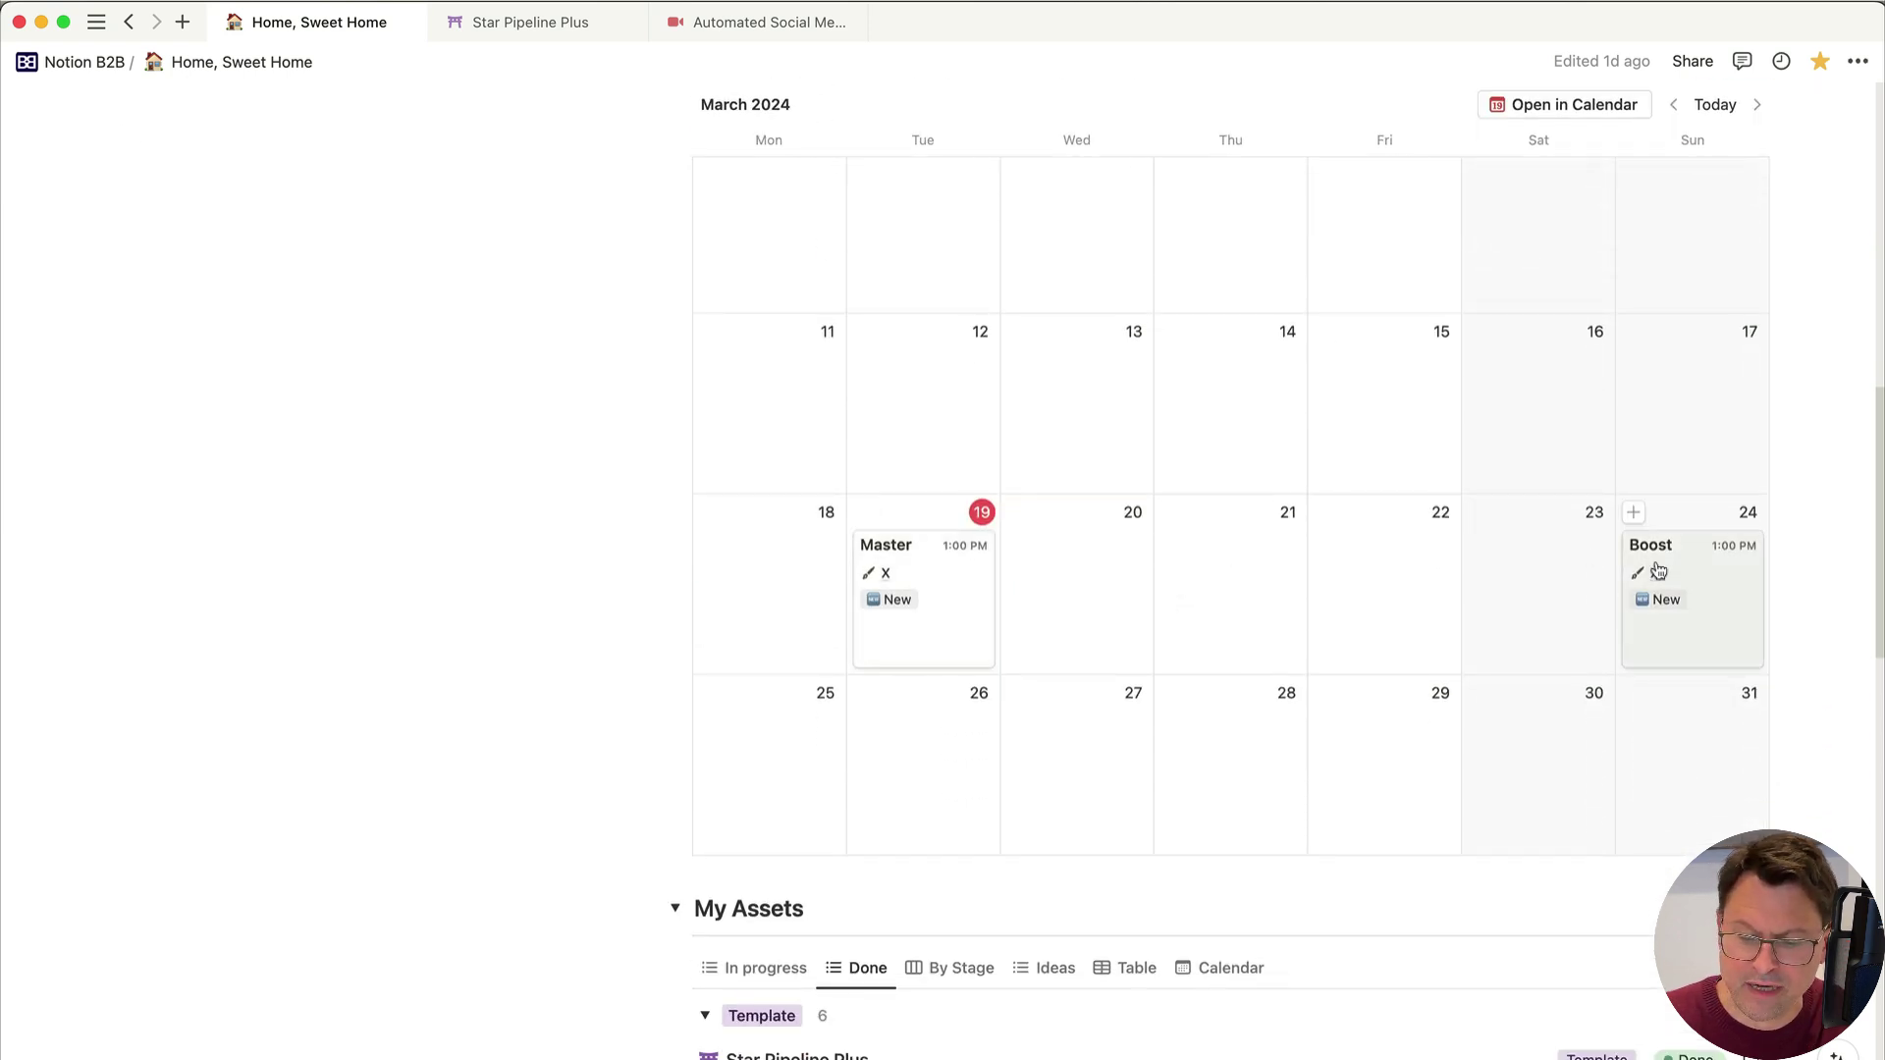
left_click(1754, 106)
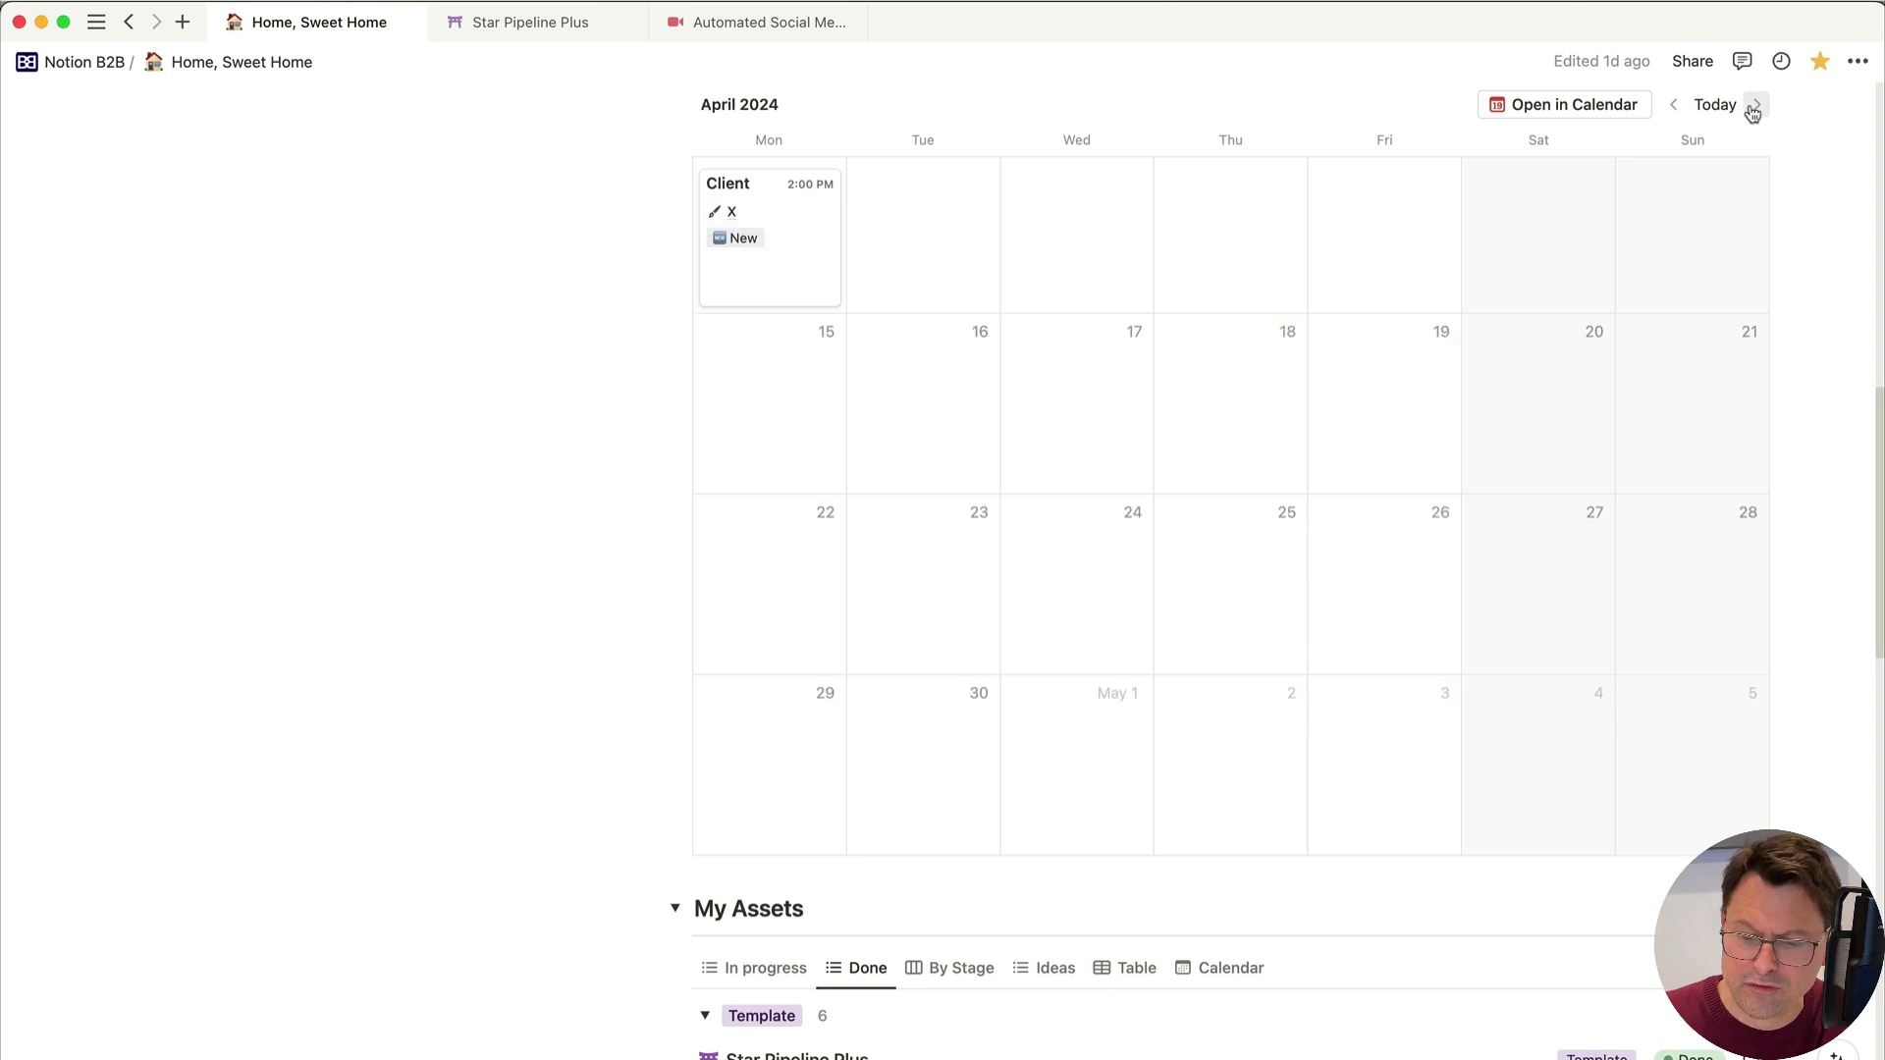
scroll(1082, 286, "up", 3)
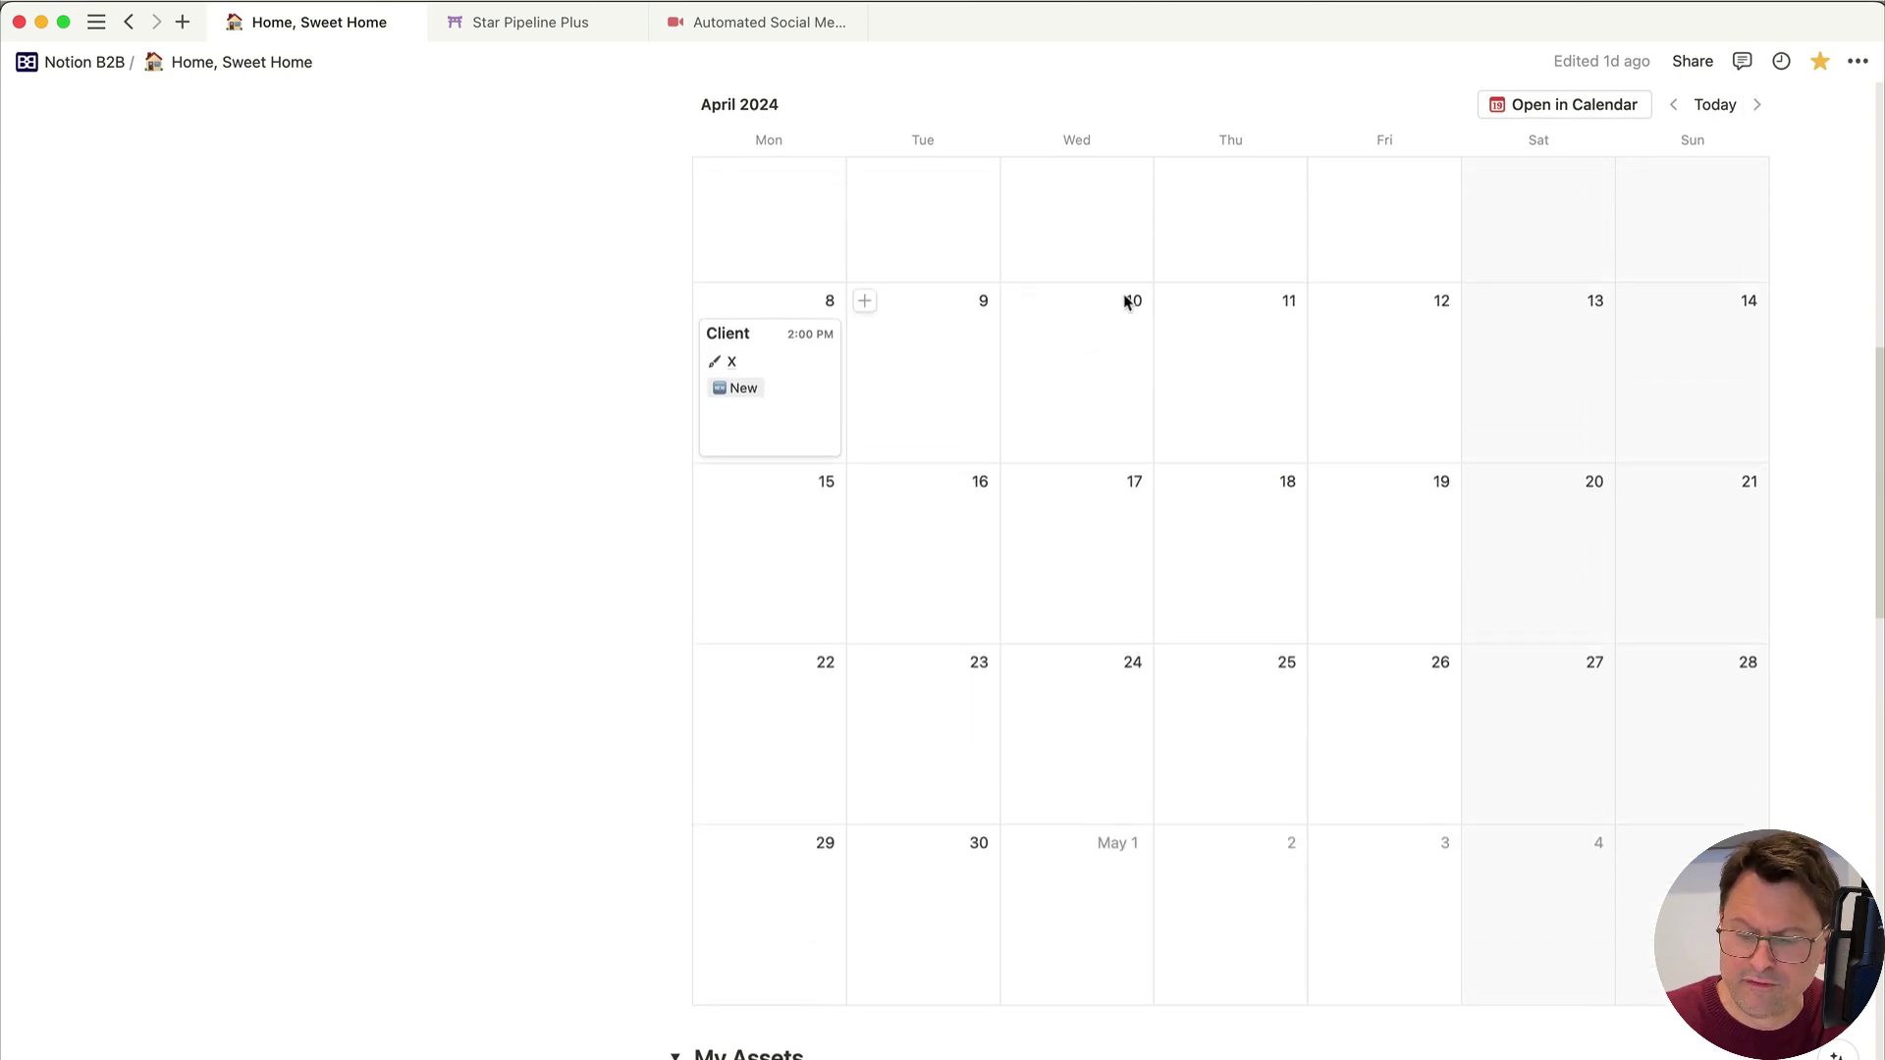
left_click(1674, 105)
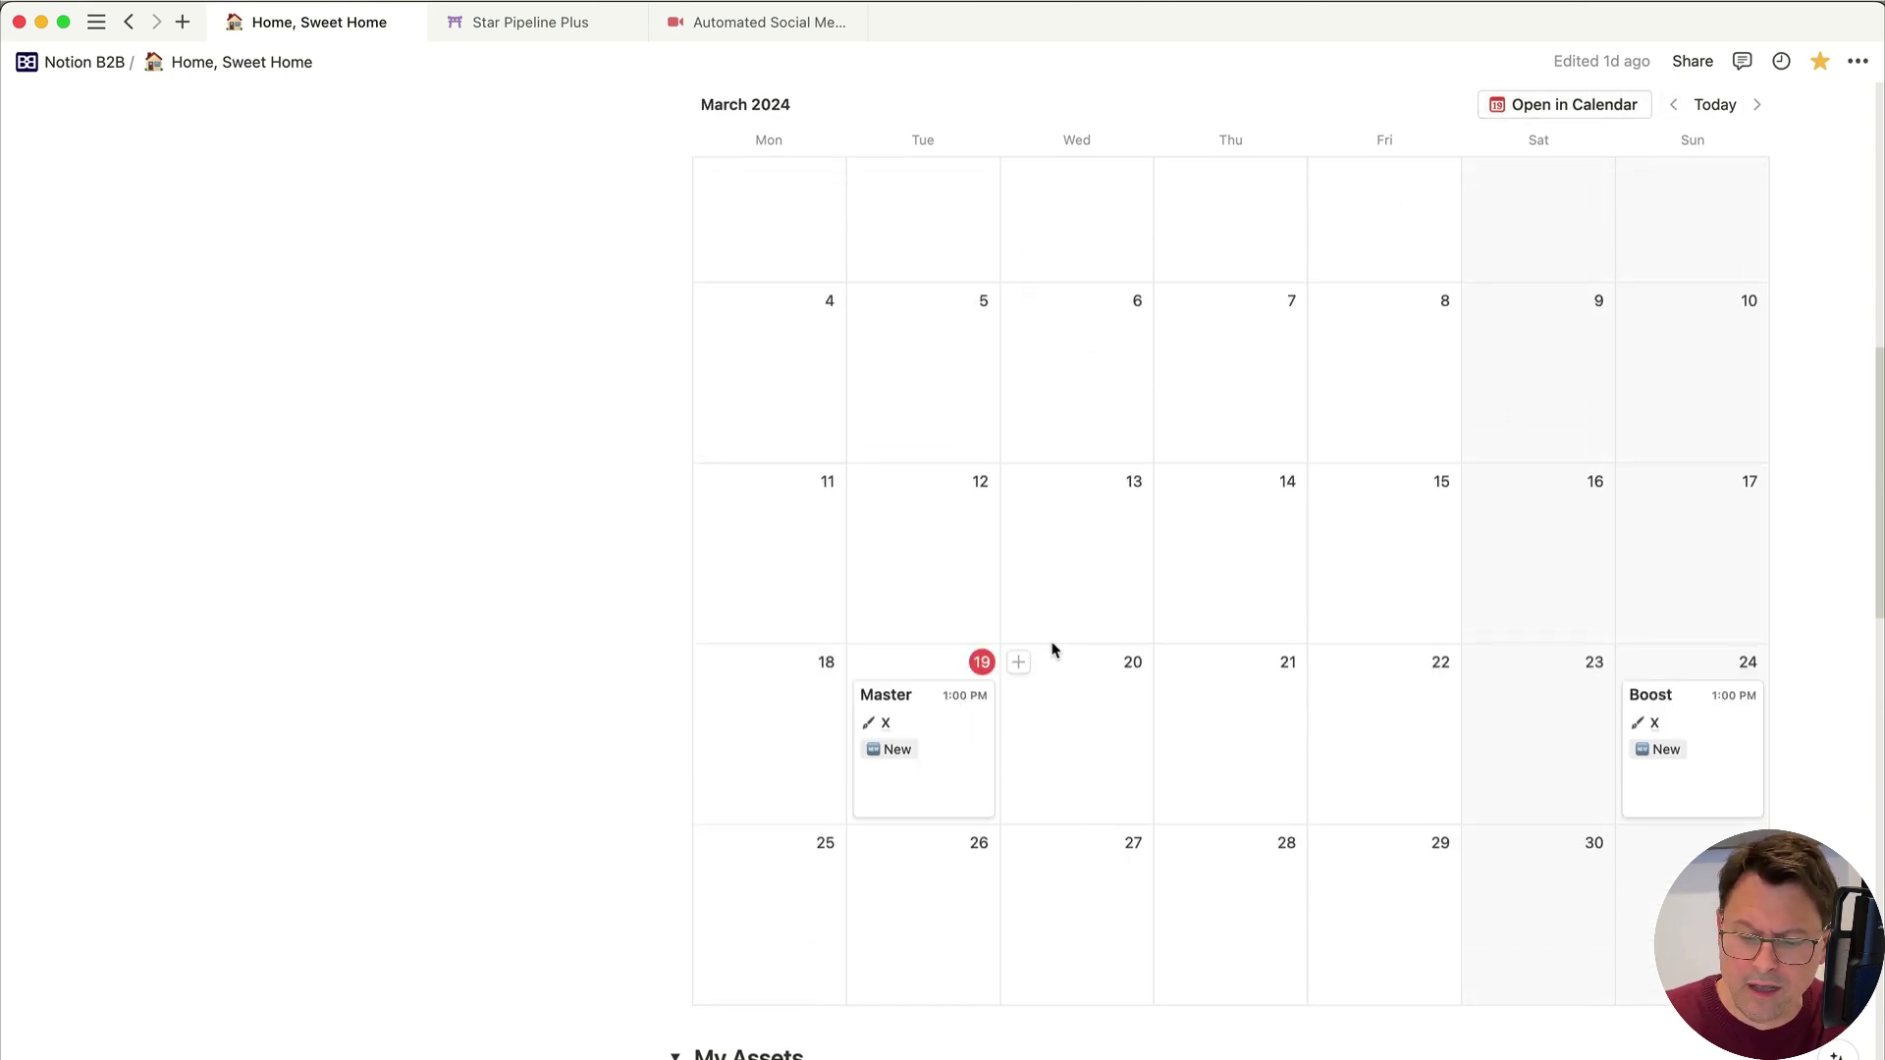
left_click(939, 734)
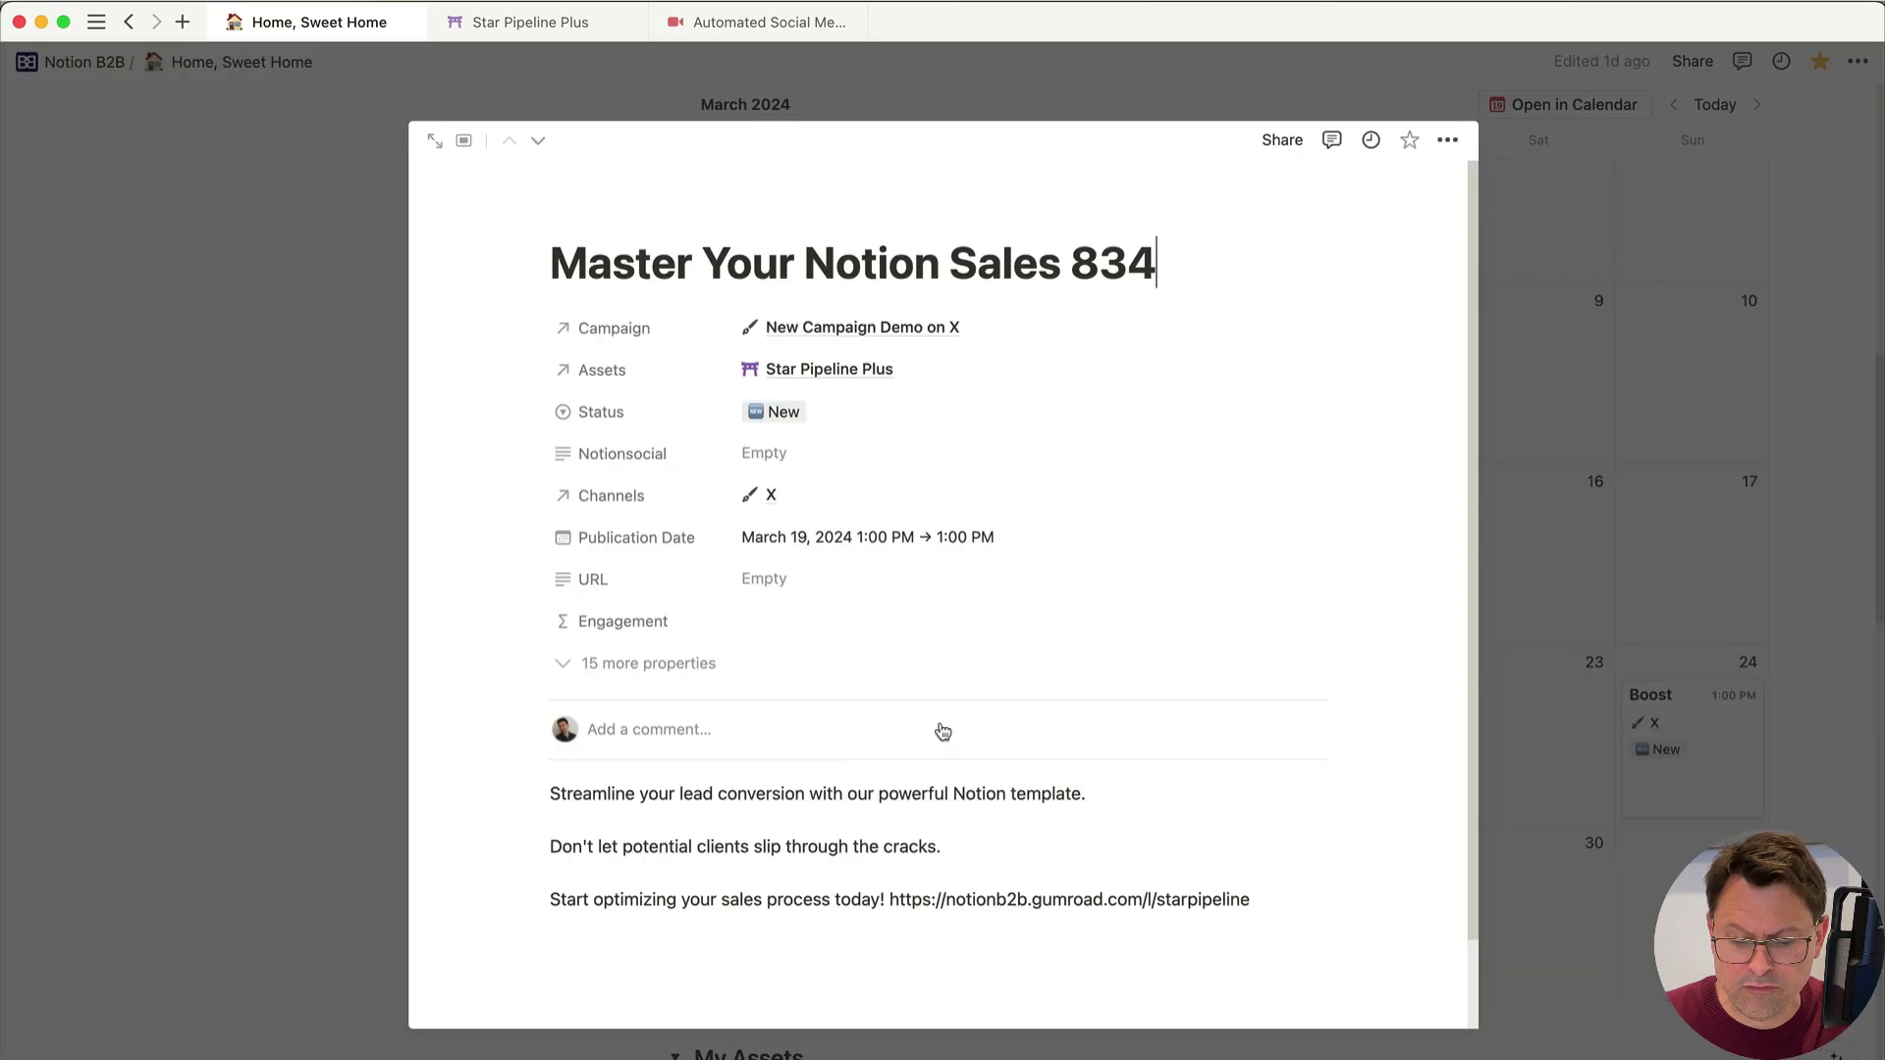
Step: Set the Master post's Status to Ready to publish
left_click(842, 413)
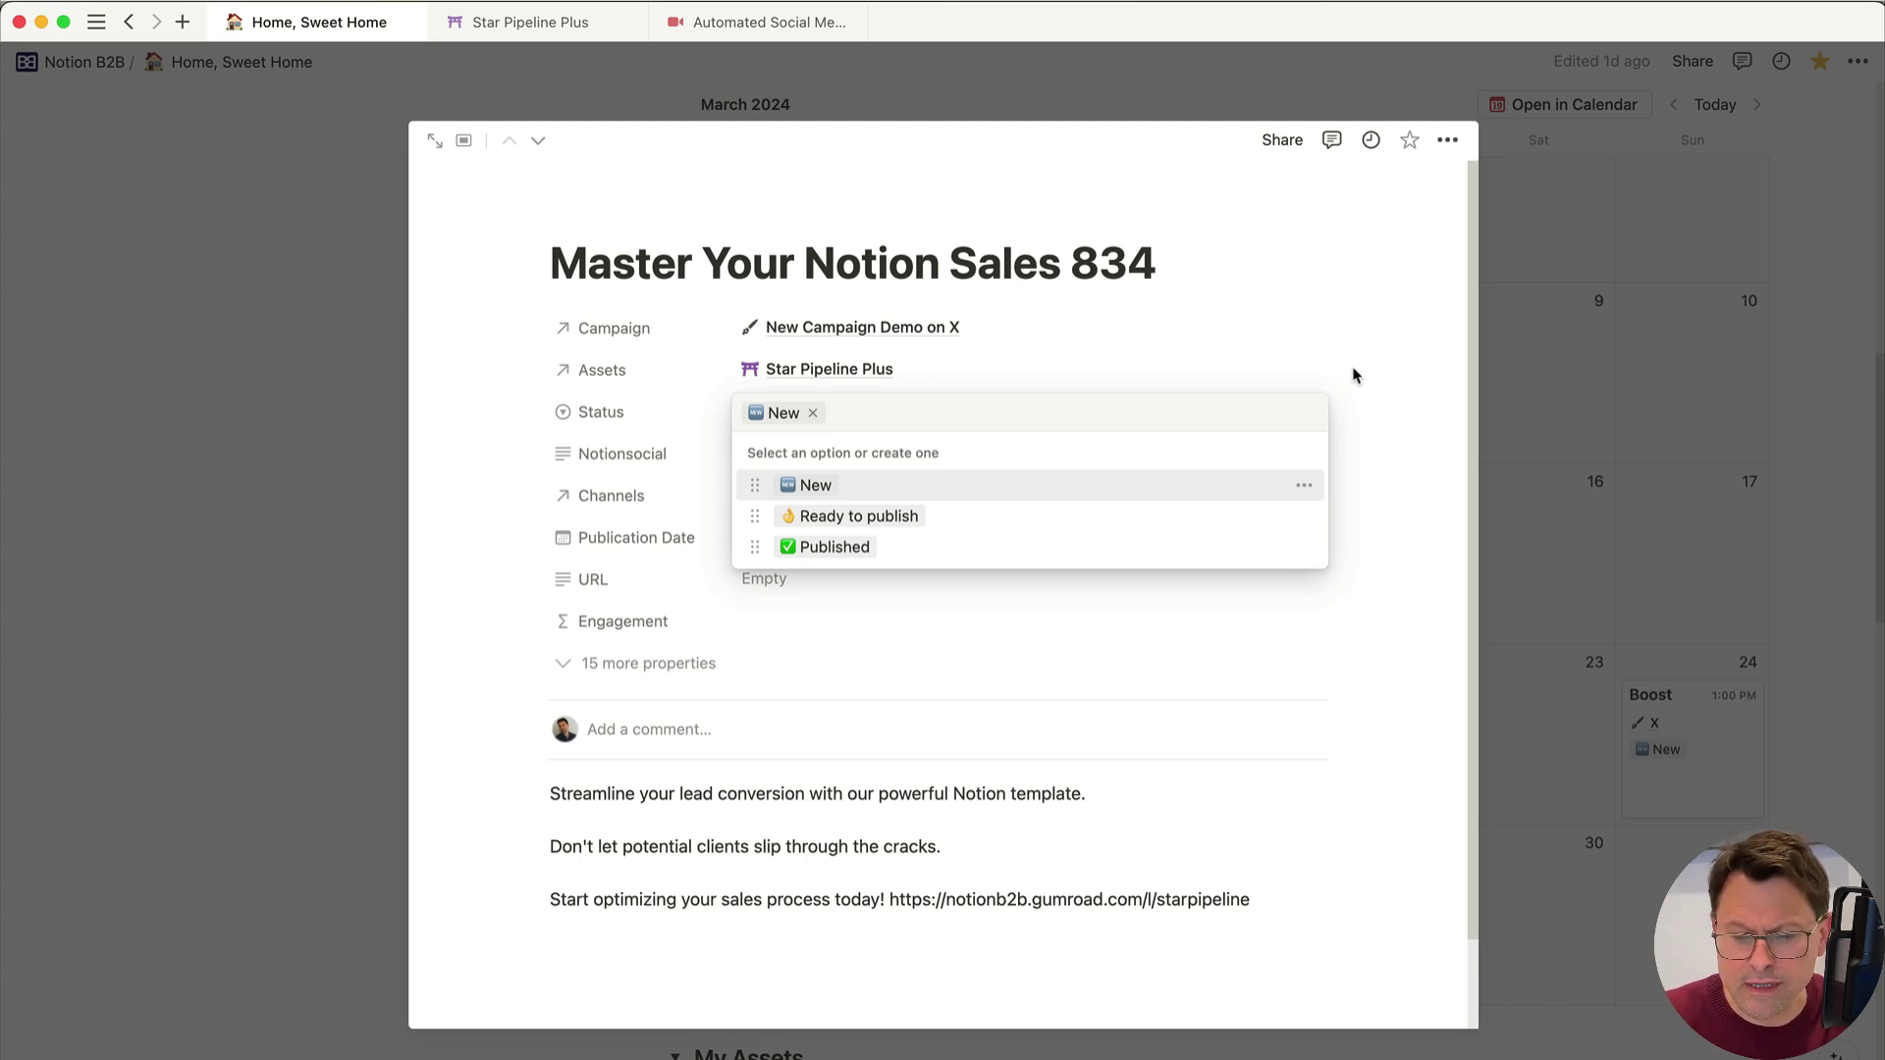
left_click(1051, 523)
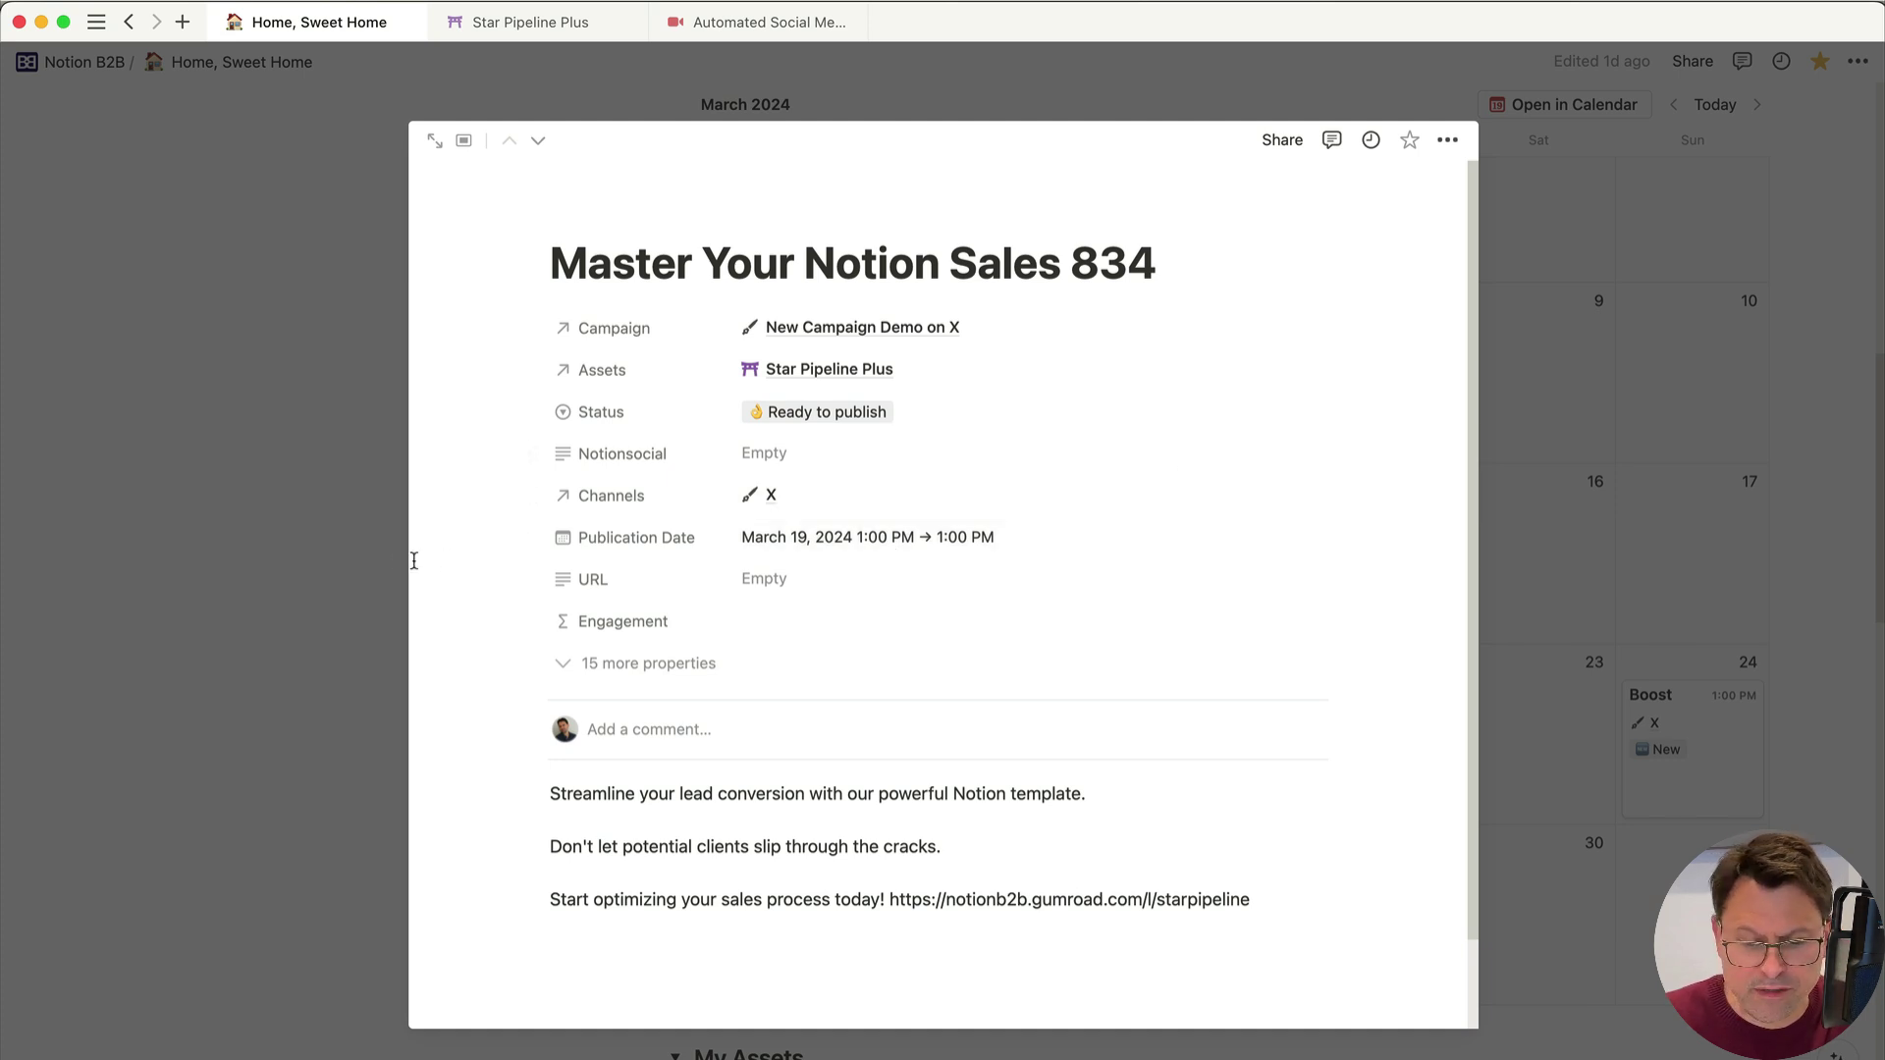
left_click(312, 532)
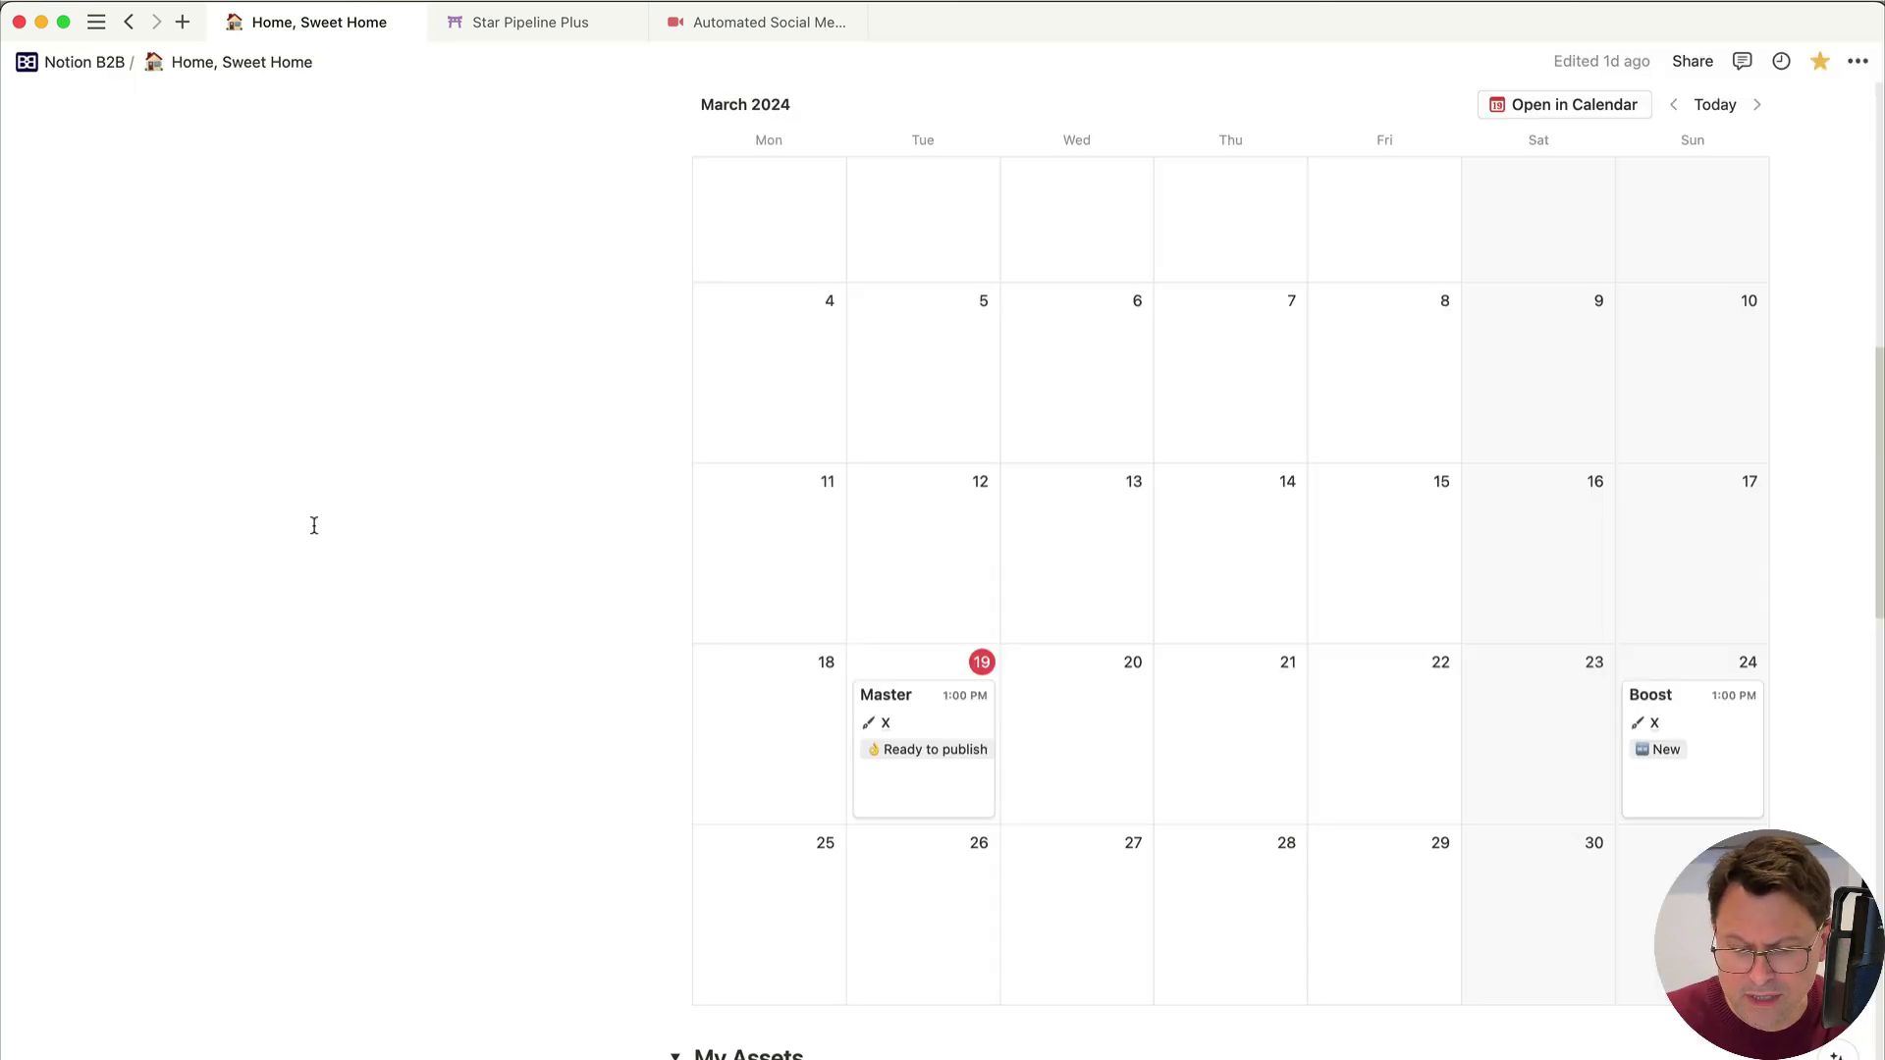
Step: Set the Boost post on March 24 to Ready to publish as well
left_click(1682, 710)
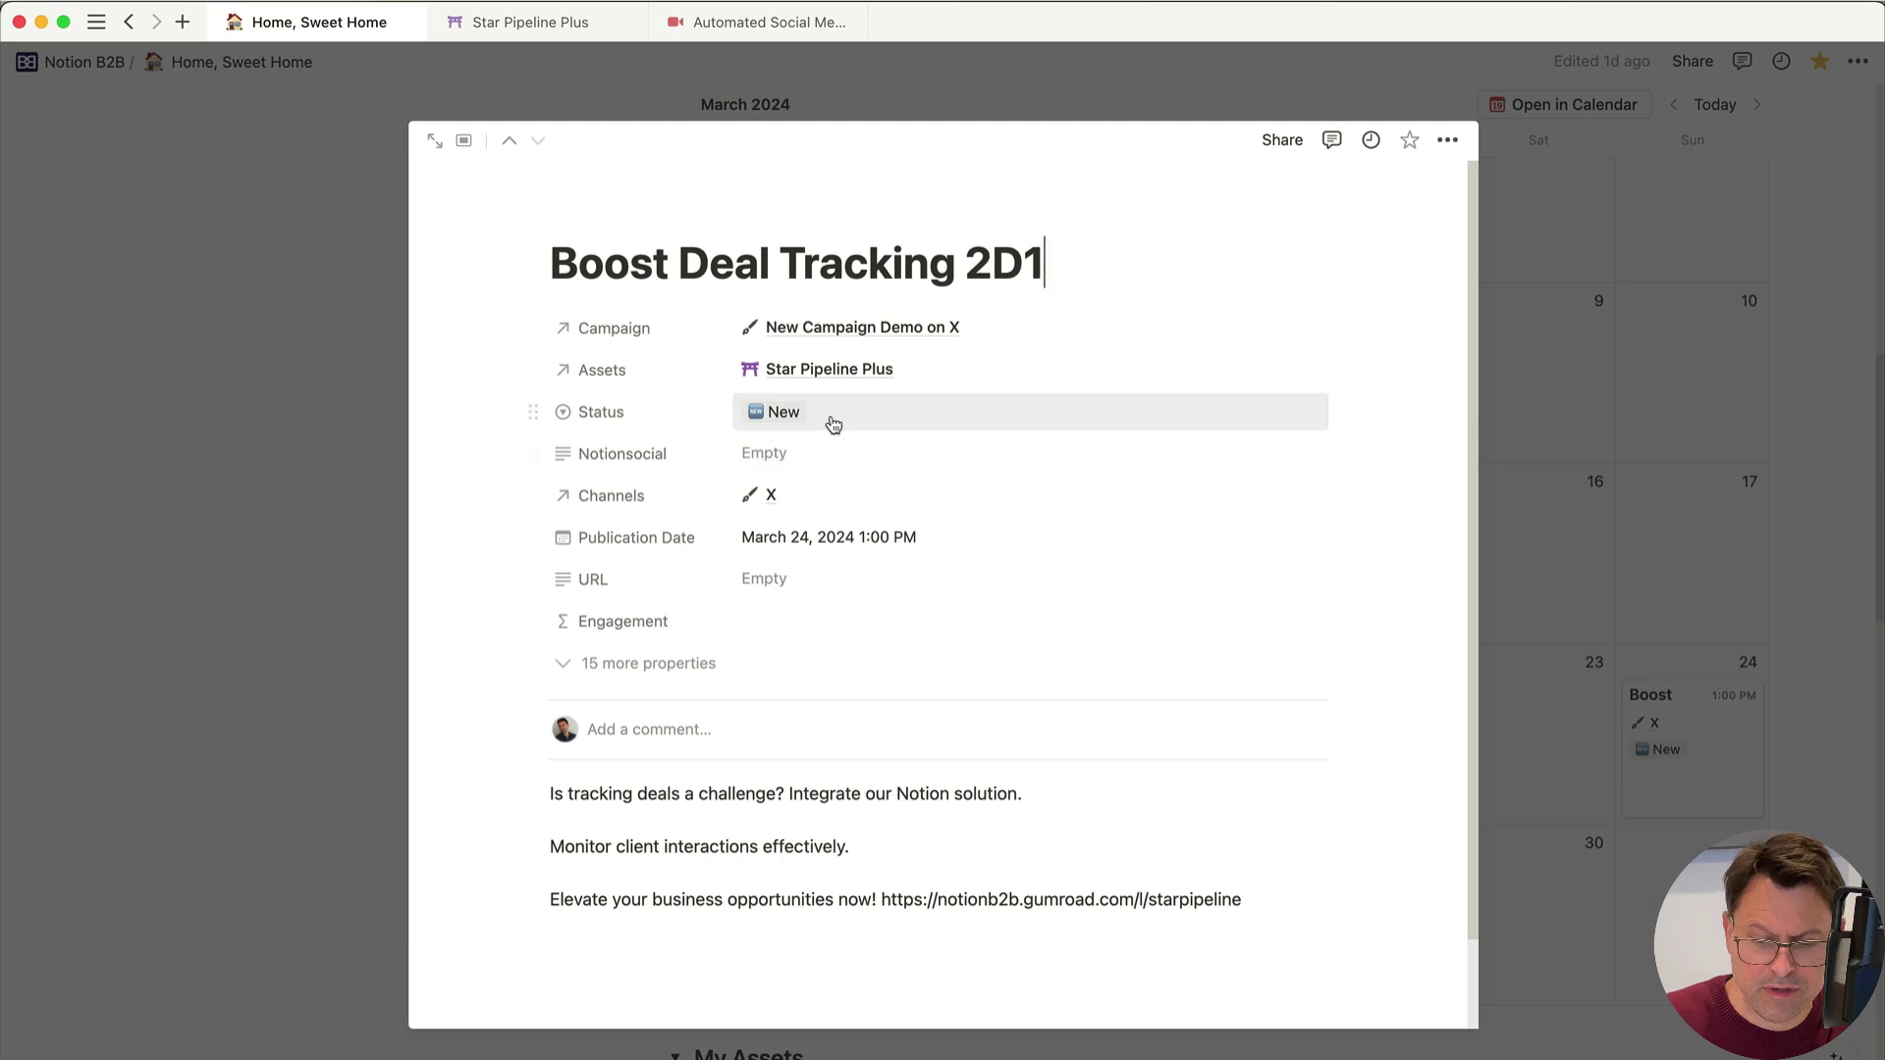
left_click(882, 421)
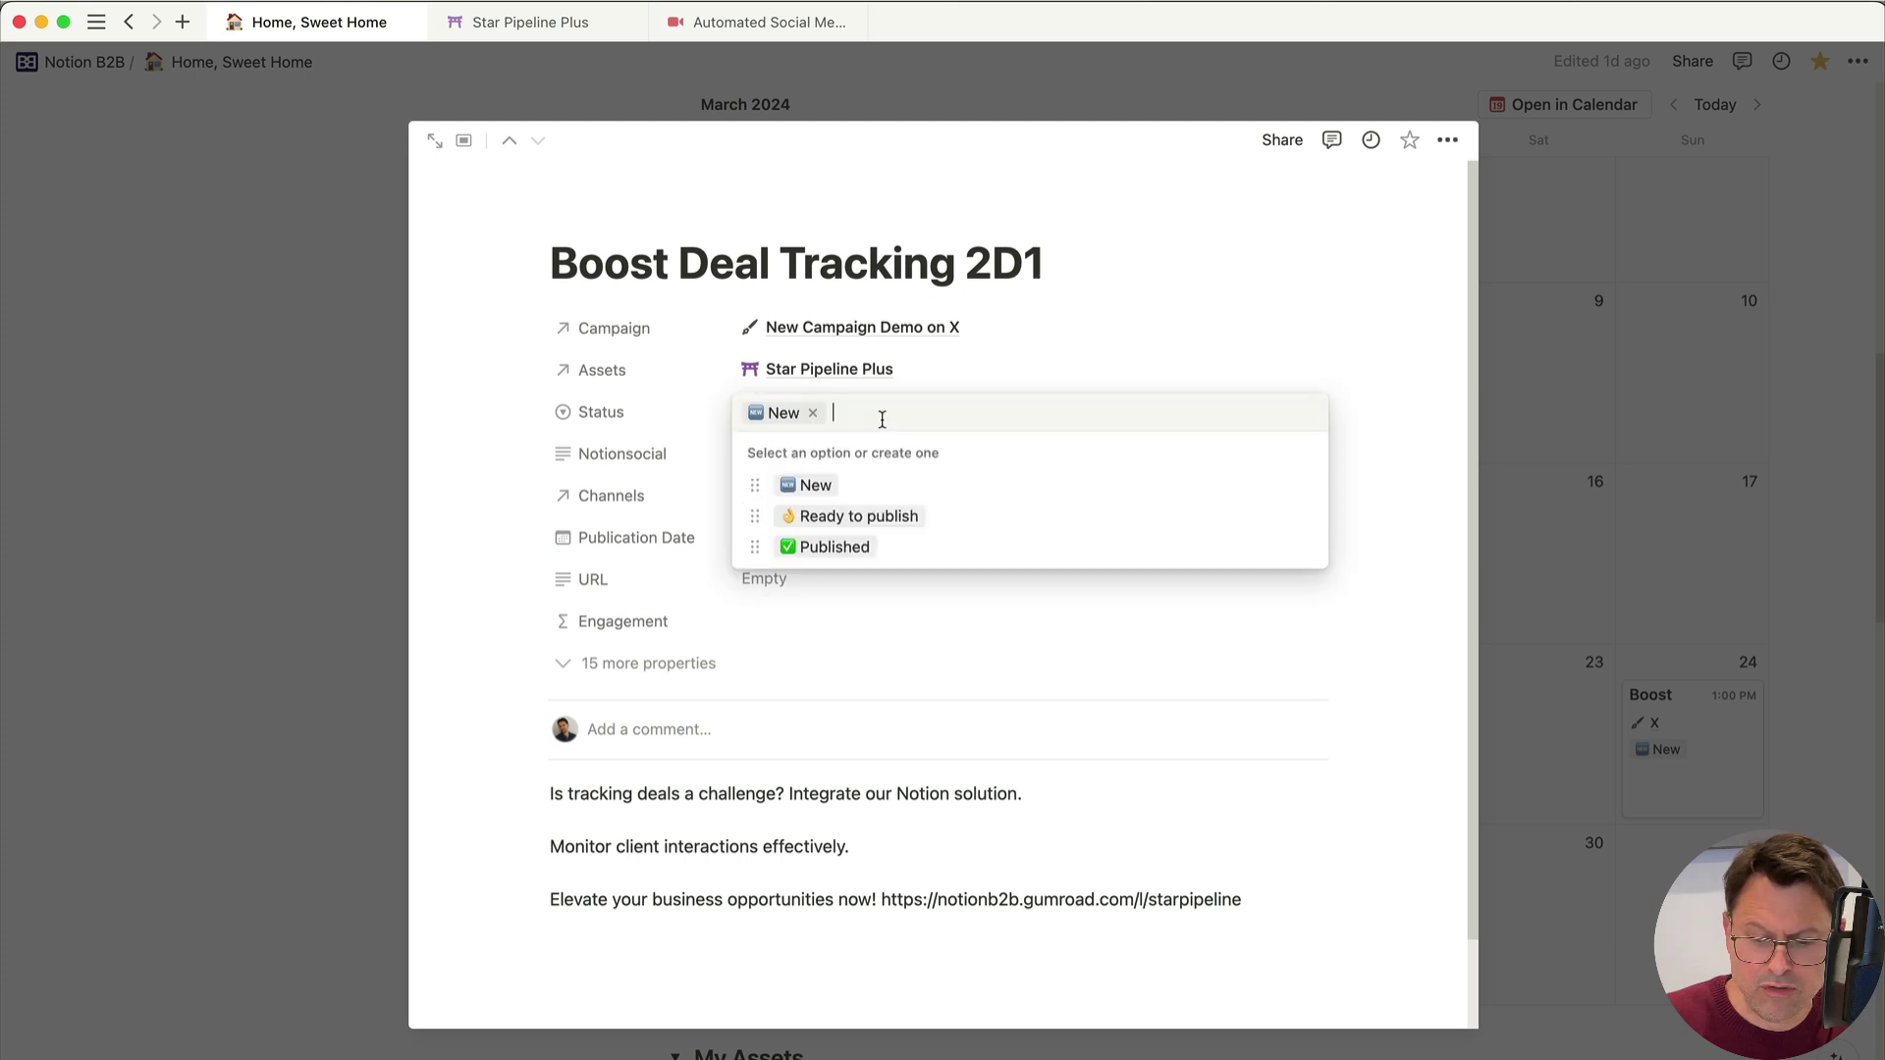
left_click(997, 516)
left_click(1701, 364)
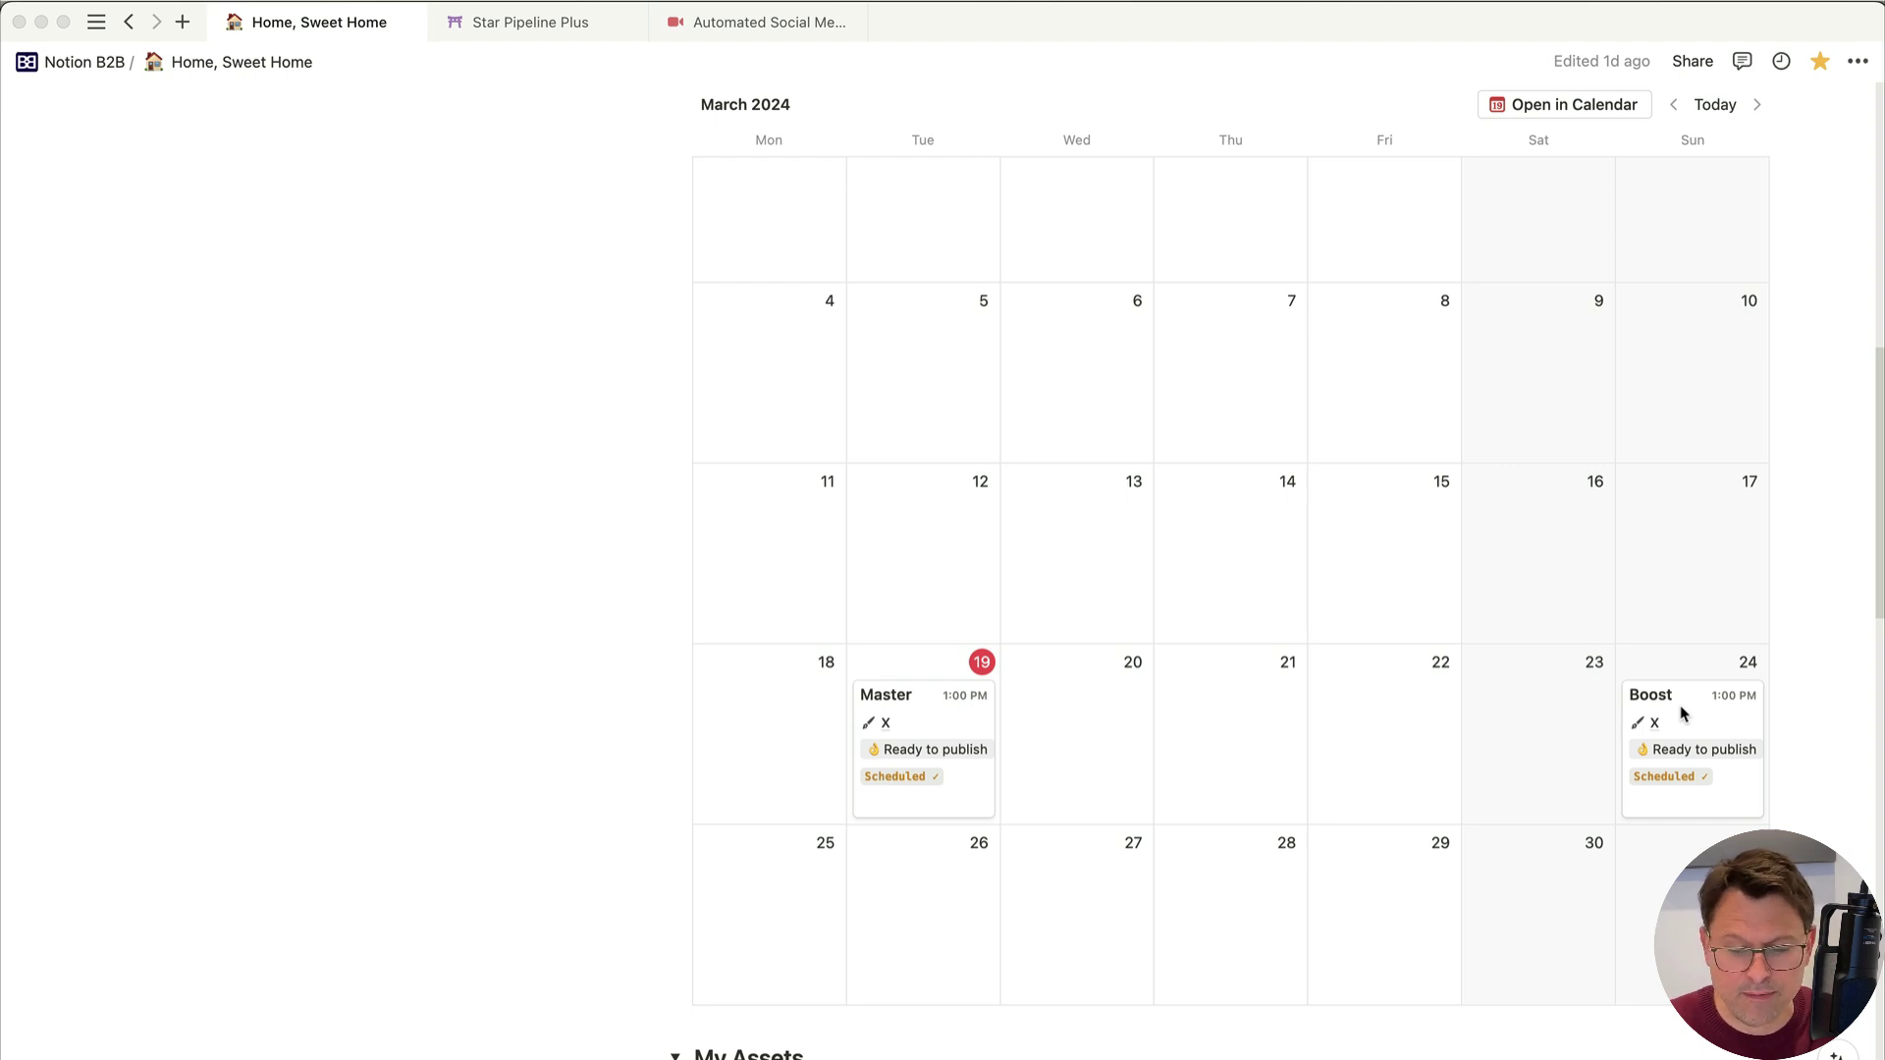
Step: Delete the Master post's 'Scheduled ✓' Notionsocial text and clear its Publication Date
left_click(939, 713)
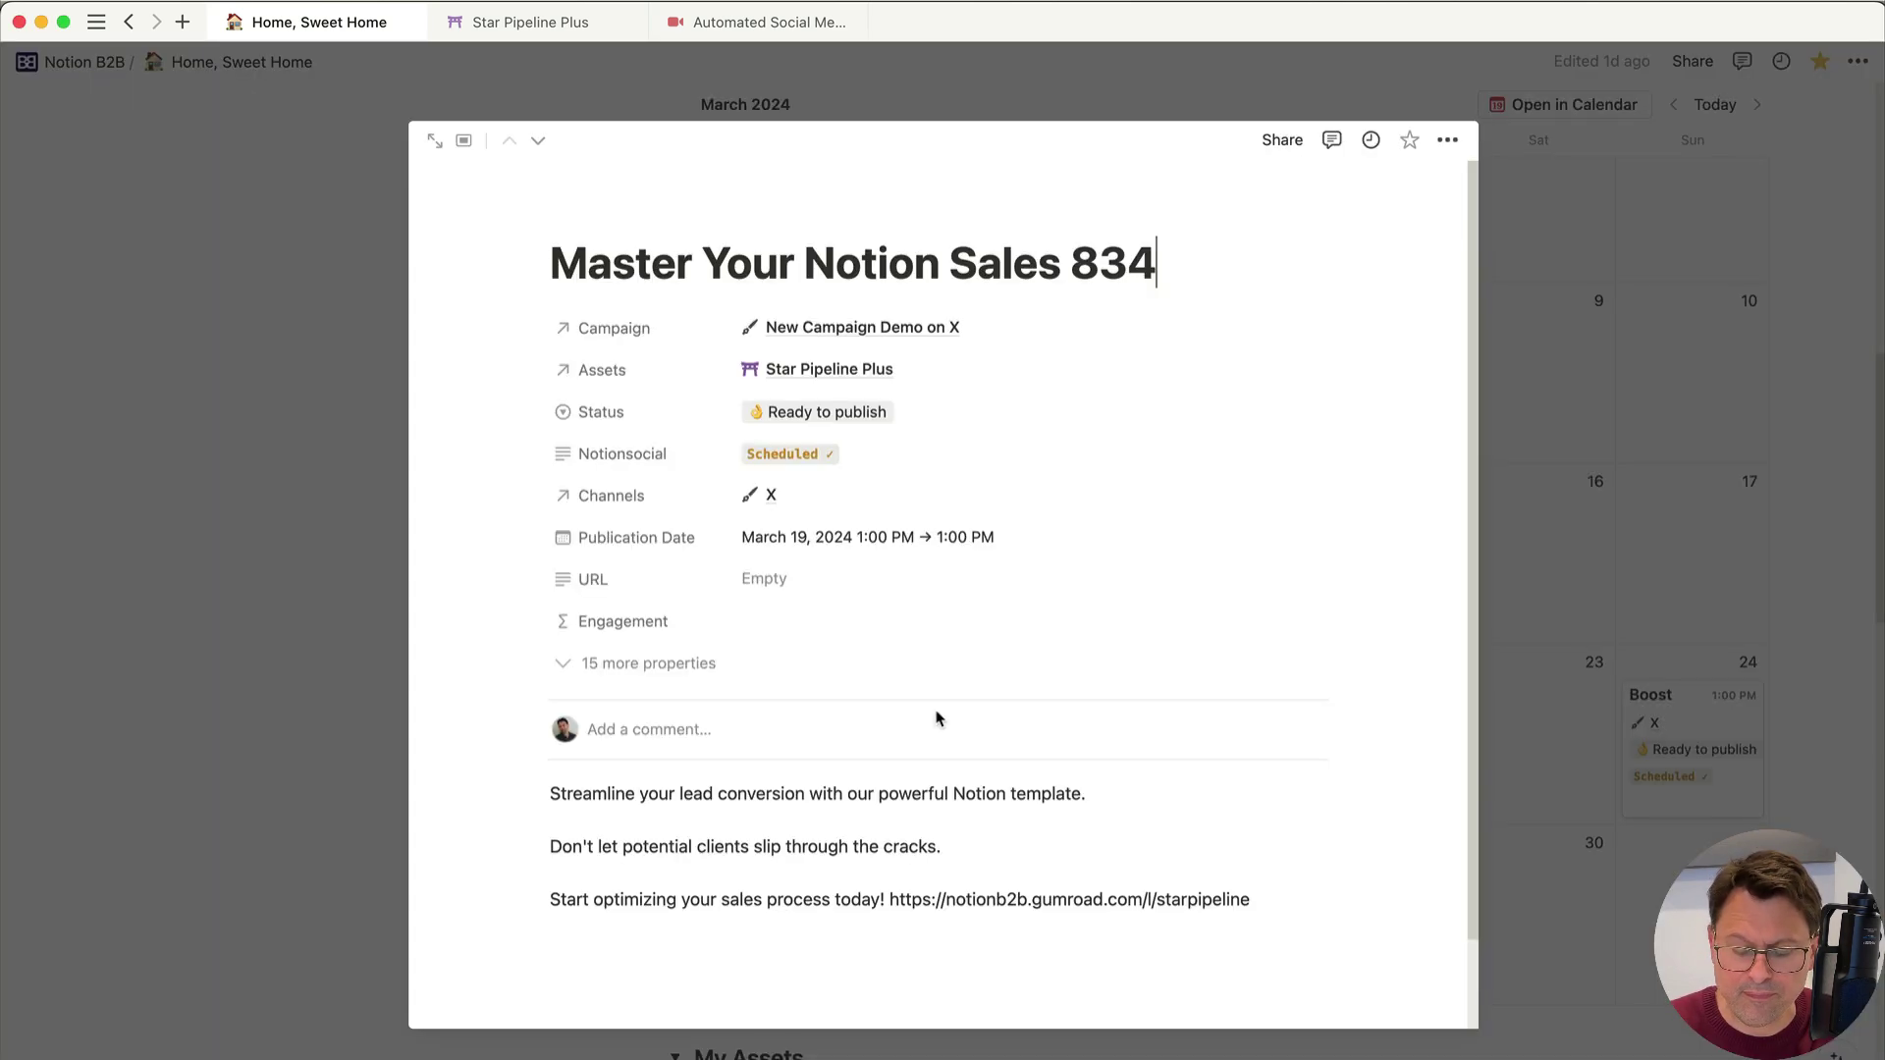
left_click(868, 457)
left_click_drag(863, 452, 716, 452)
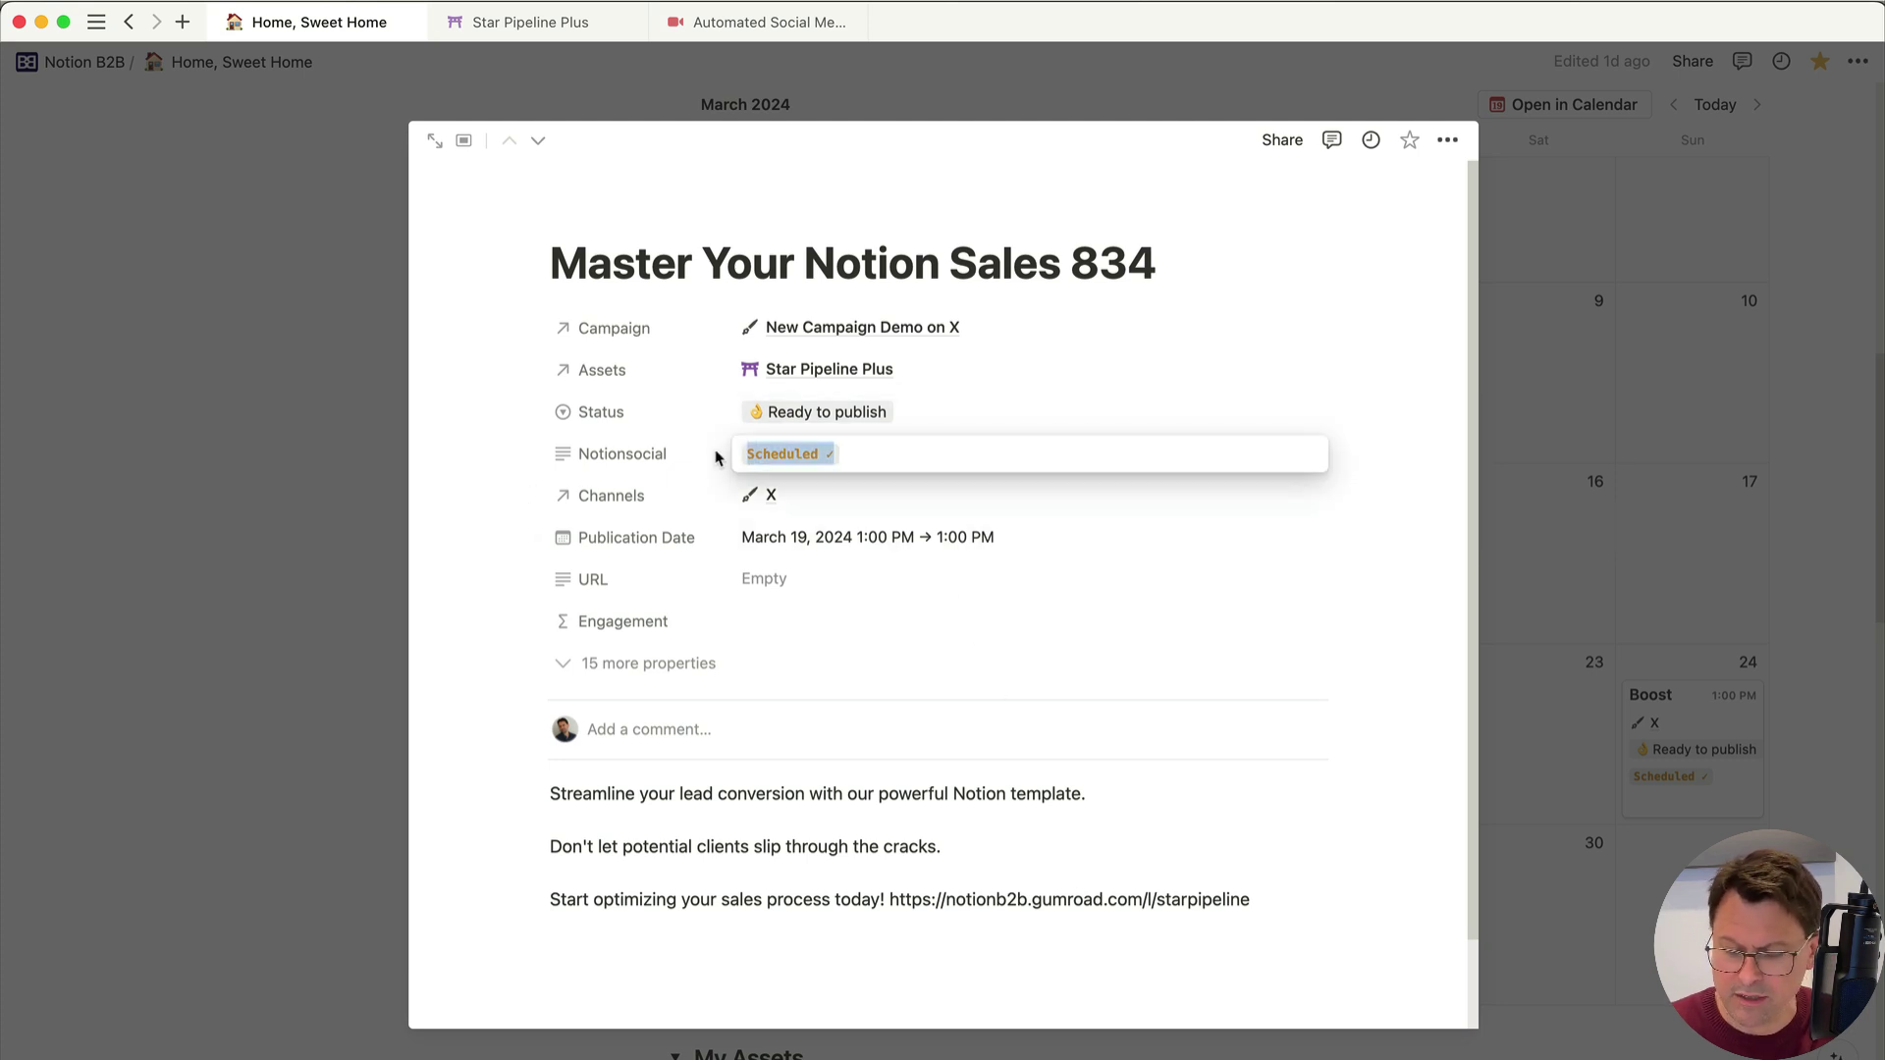
key("BackSpace")
left_click(1377, 383)
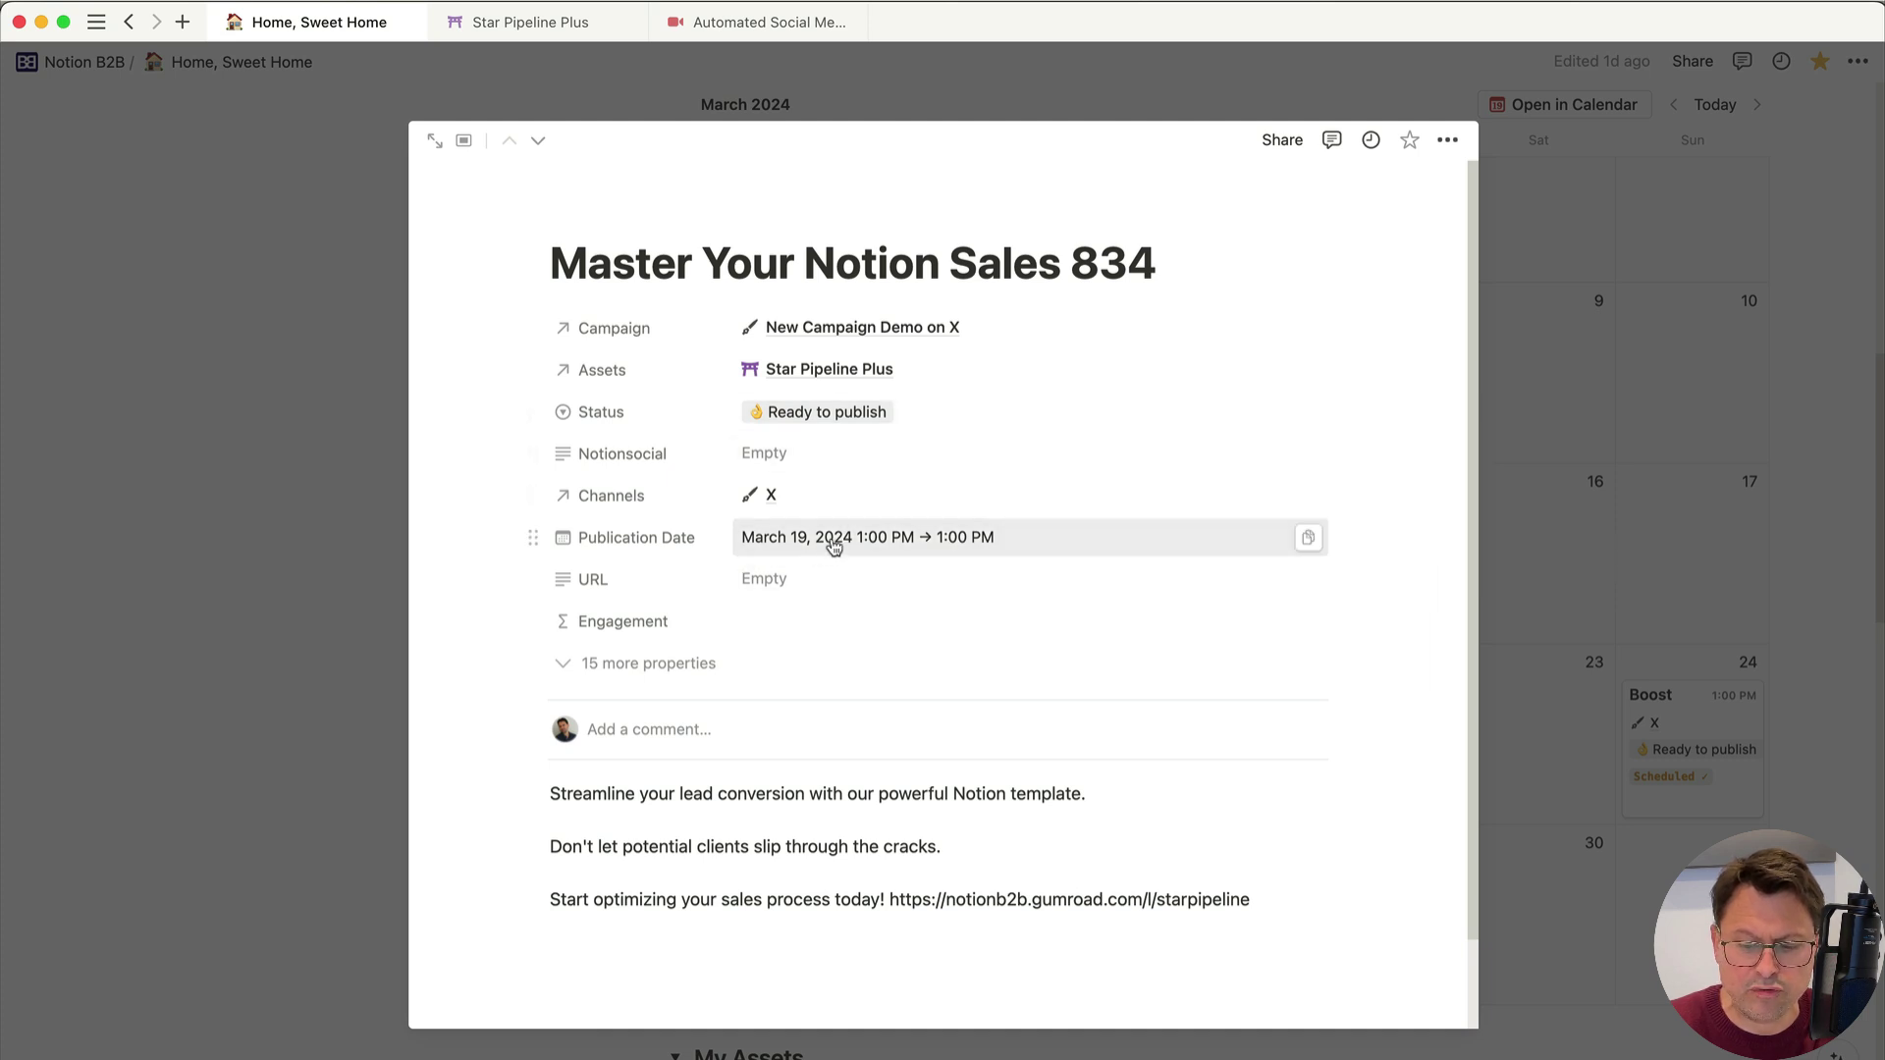
left_click(1037, 536)
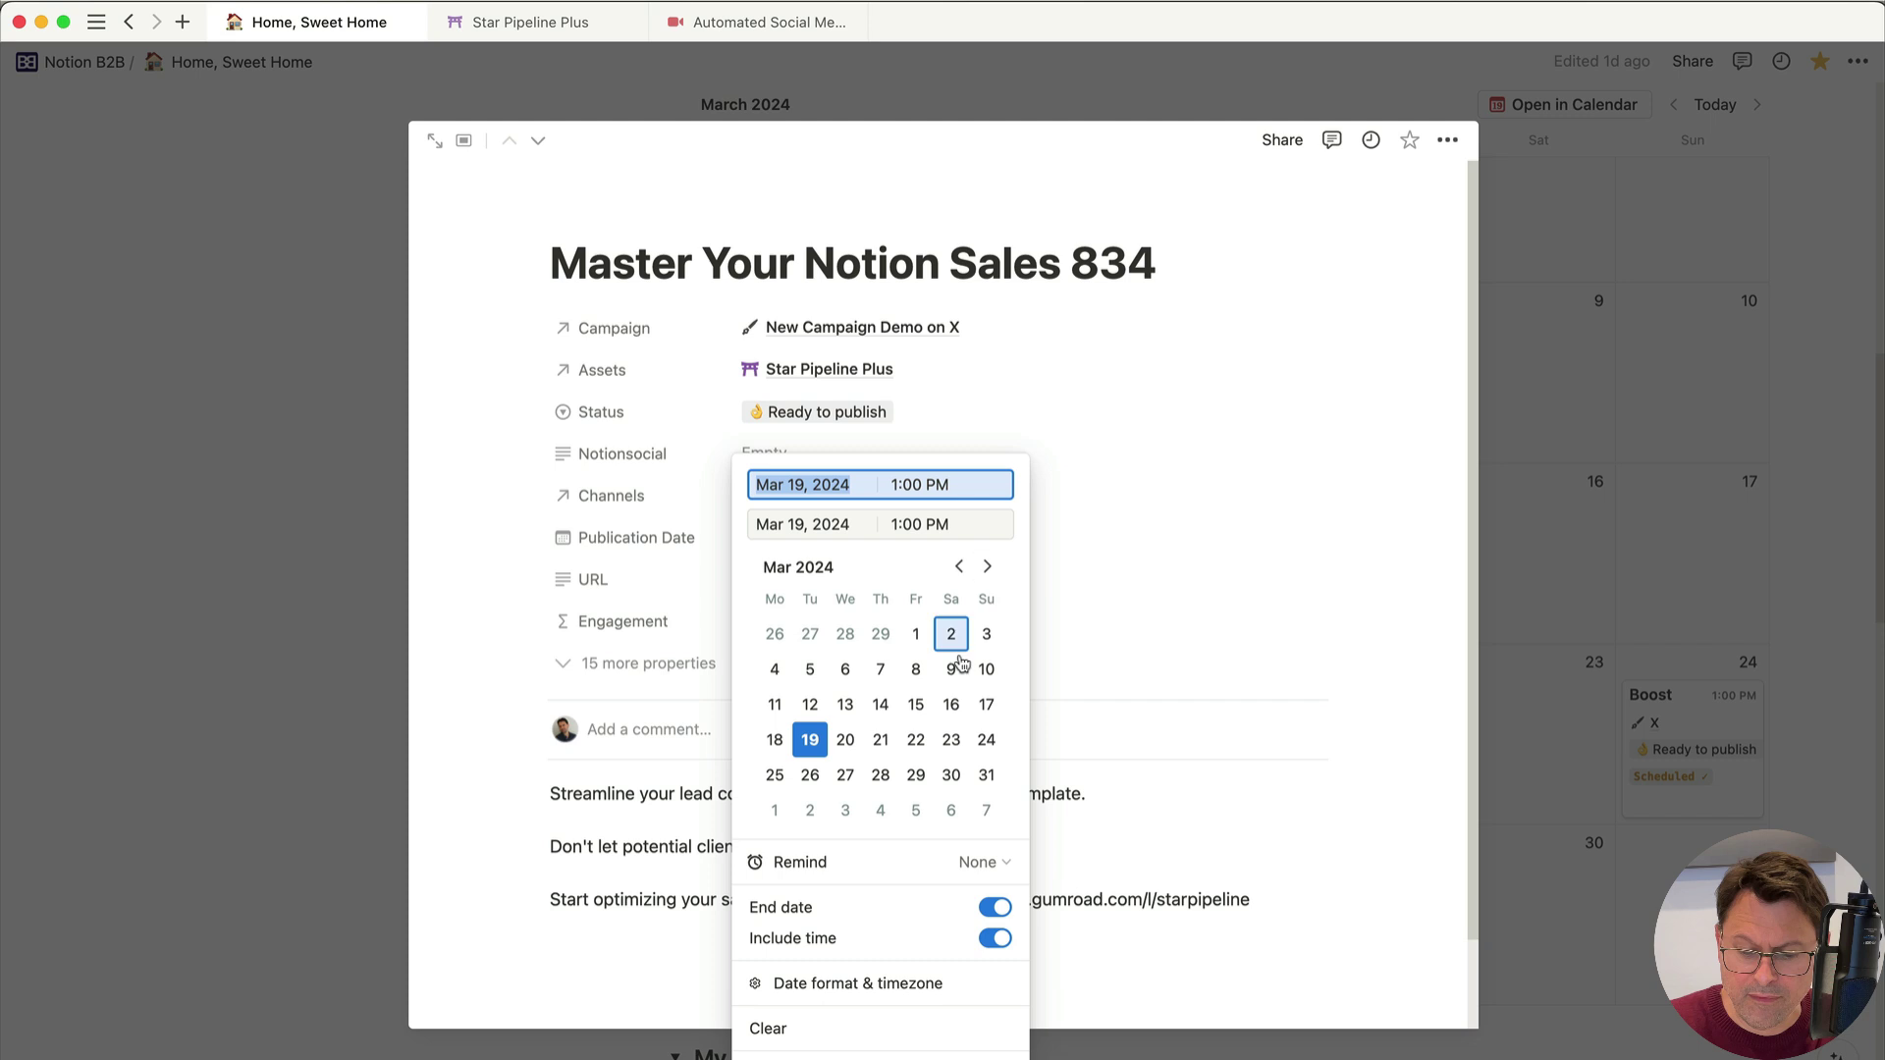
left_click(776, 1029)
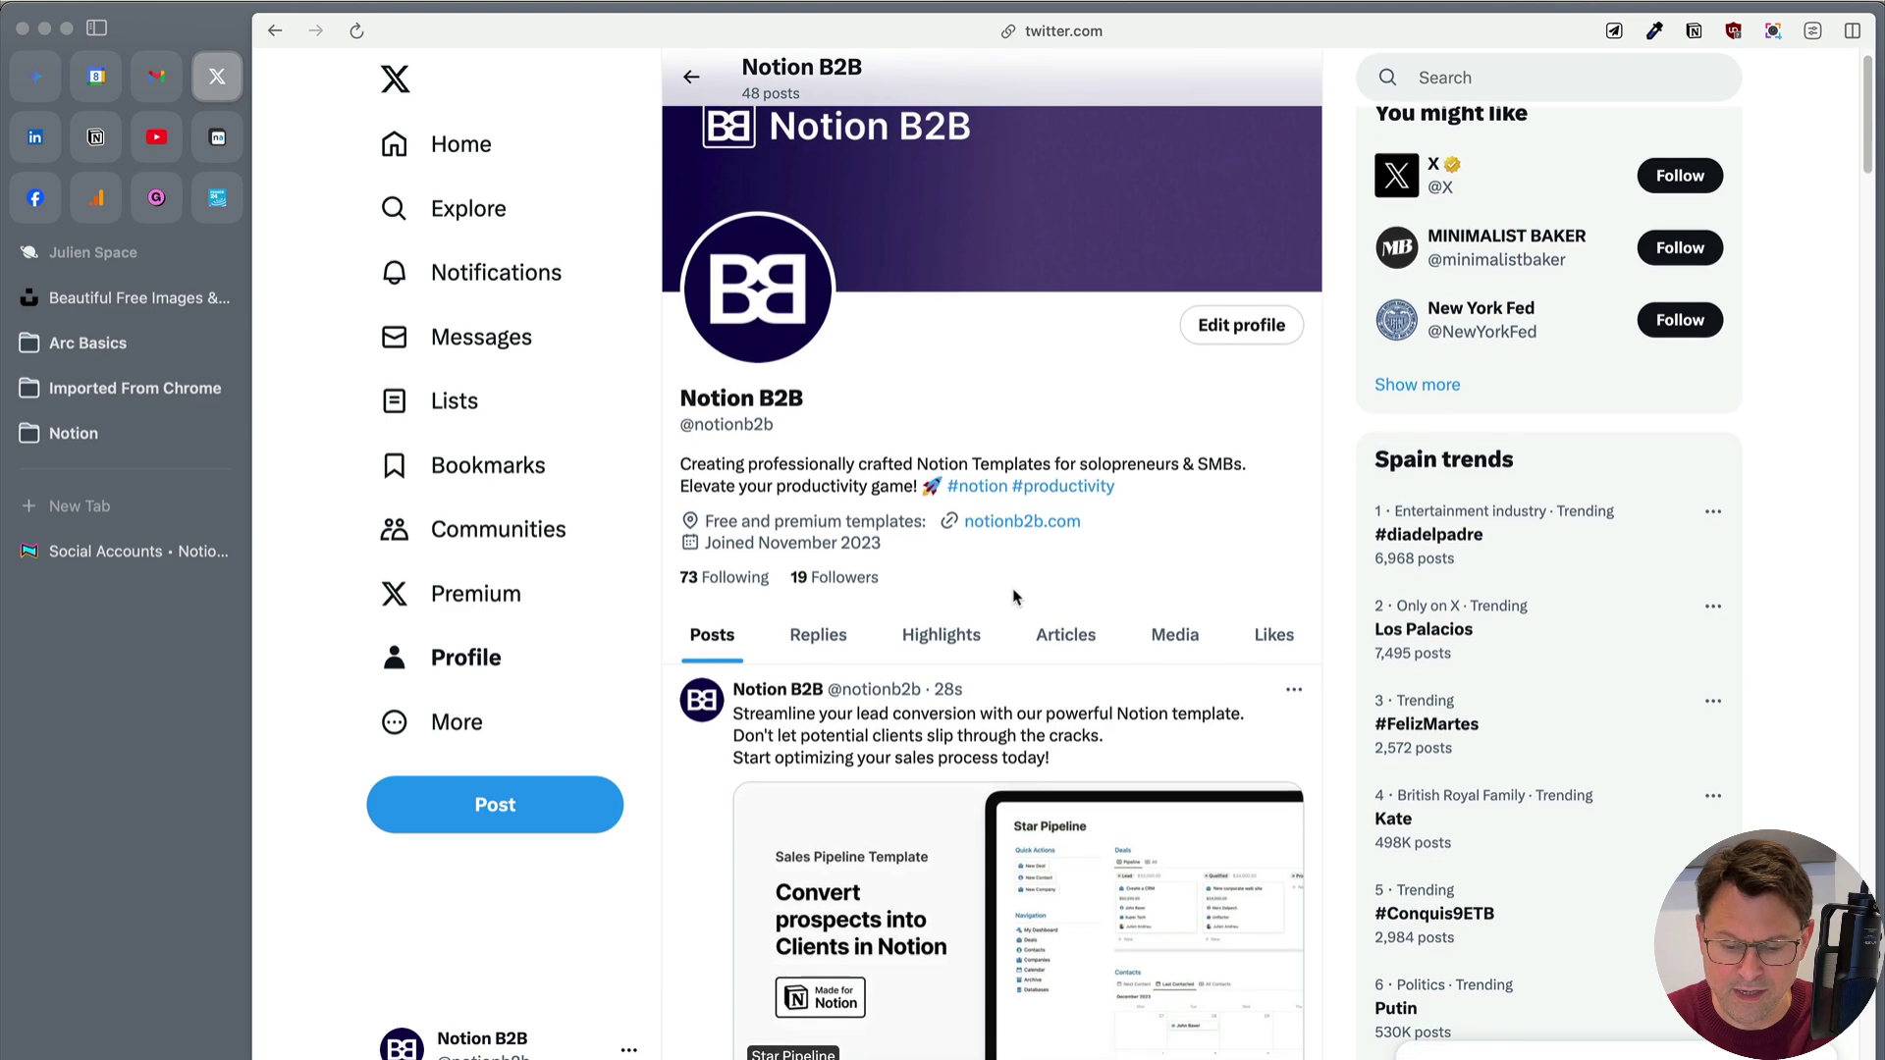
Step: Scroll the X profile to view the new Streamline your lead conversion post
scroll(1015, 597, "down", 4)
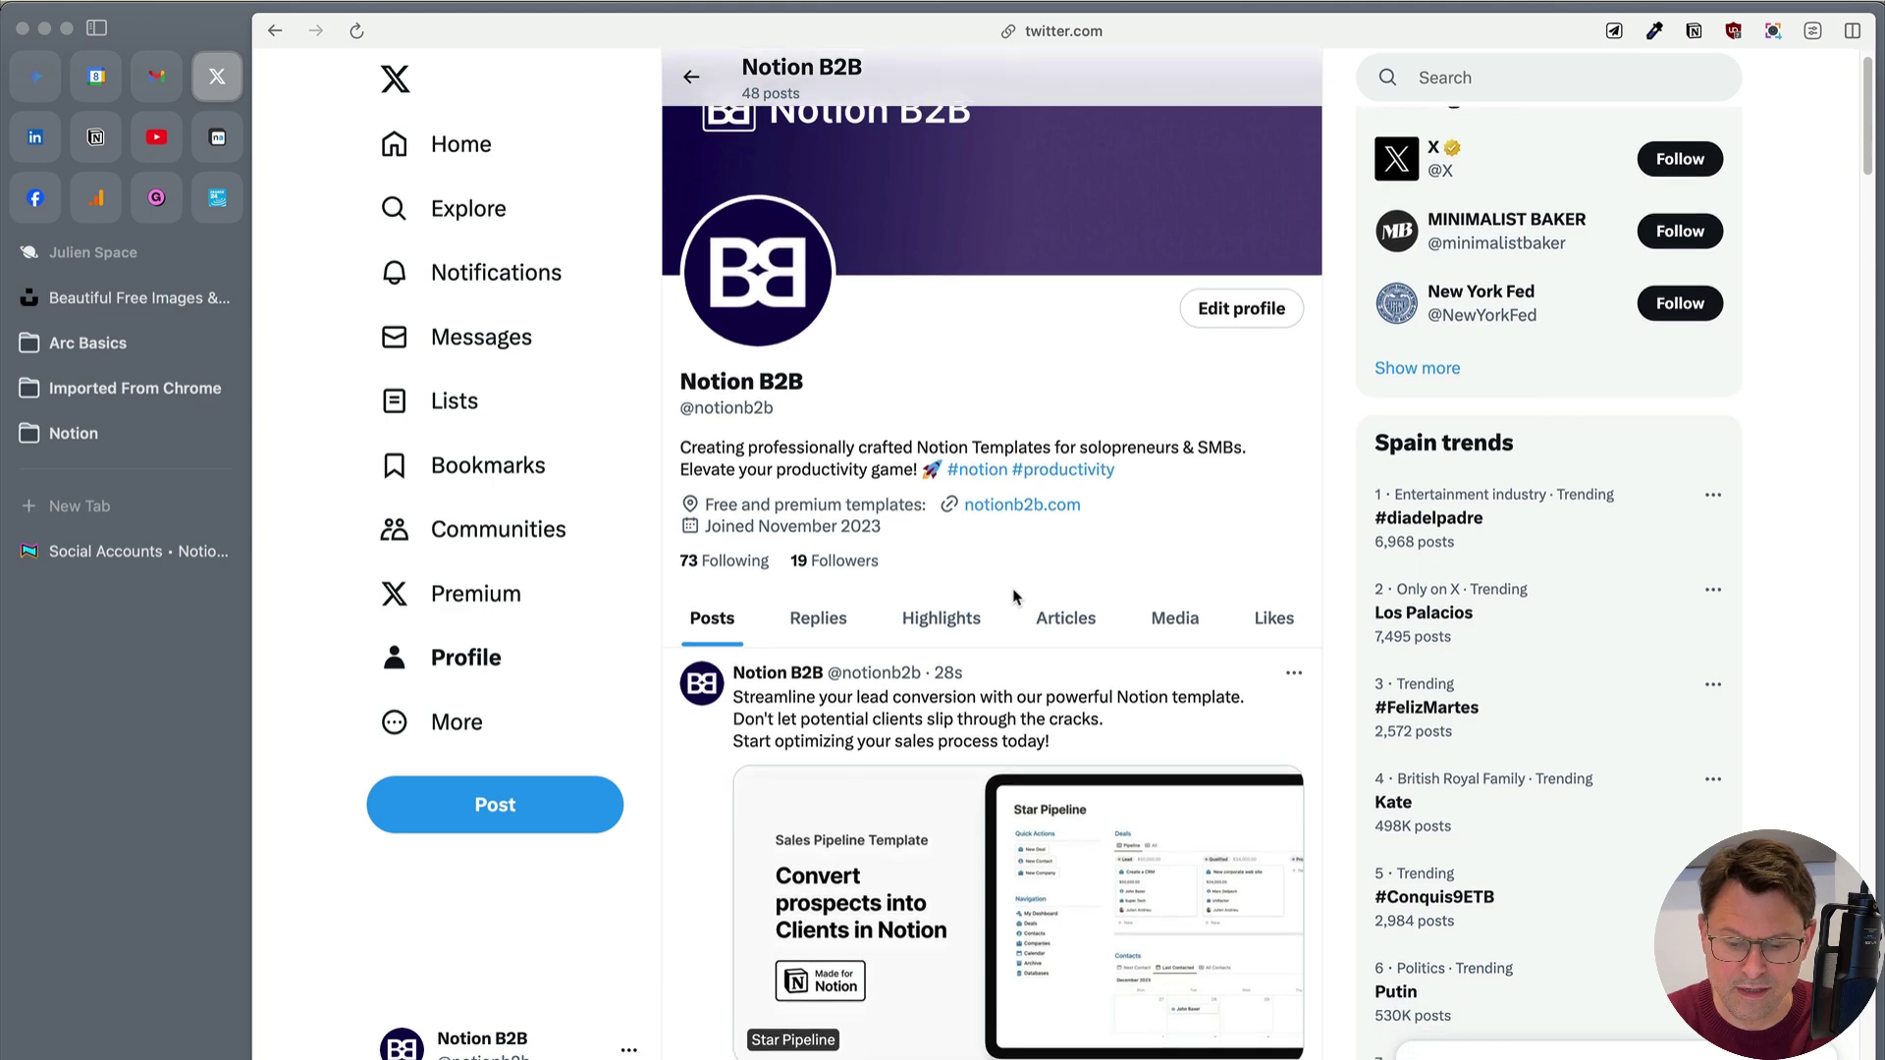
scroll(1015, 596, "down", 1)
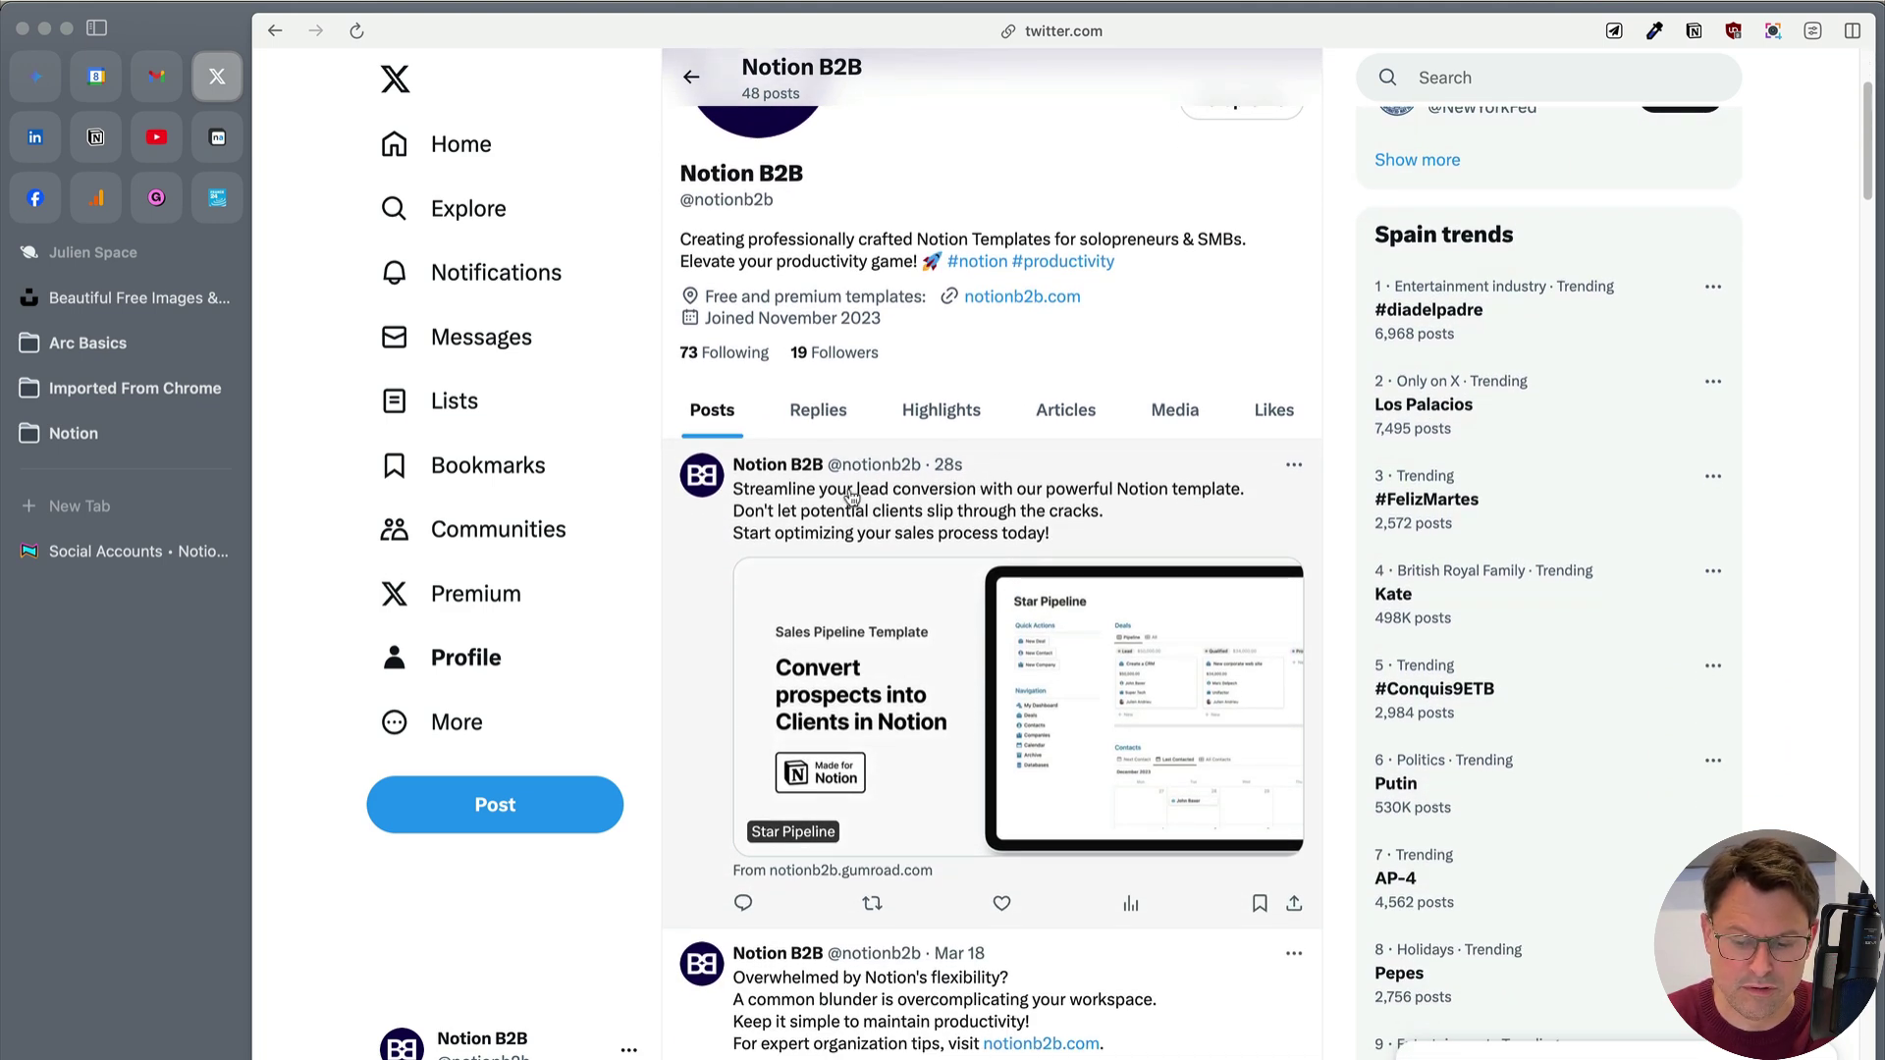
scroll(978, 504, "down", 4)
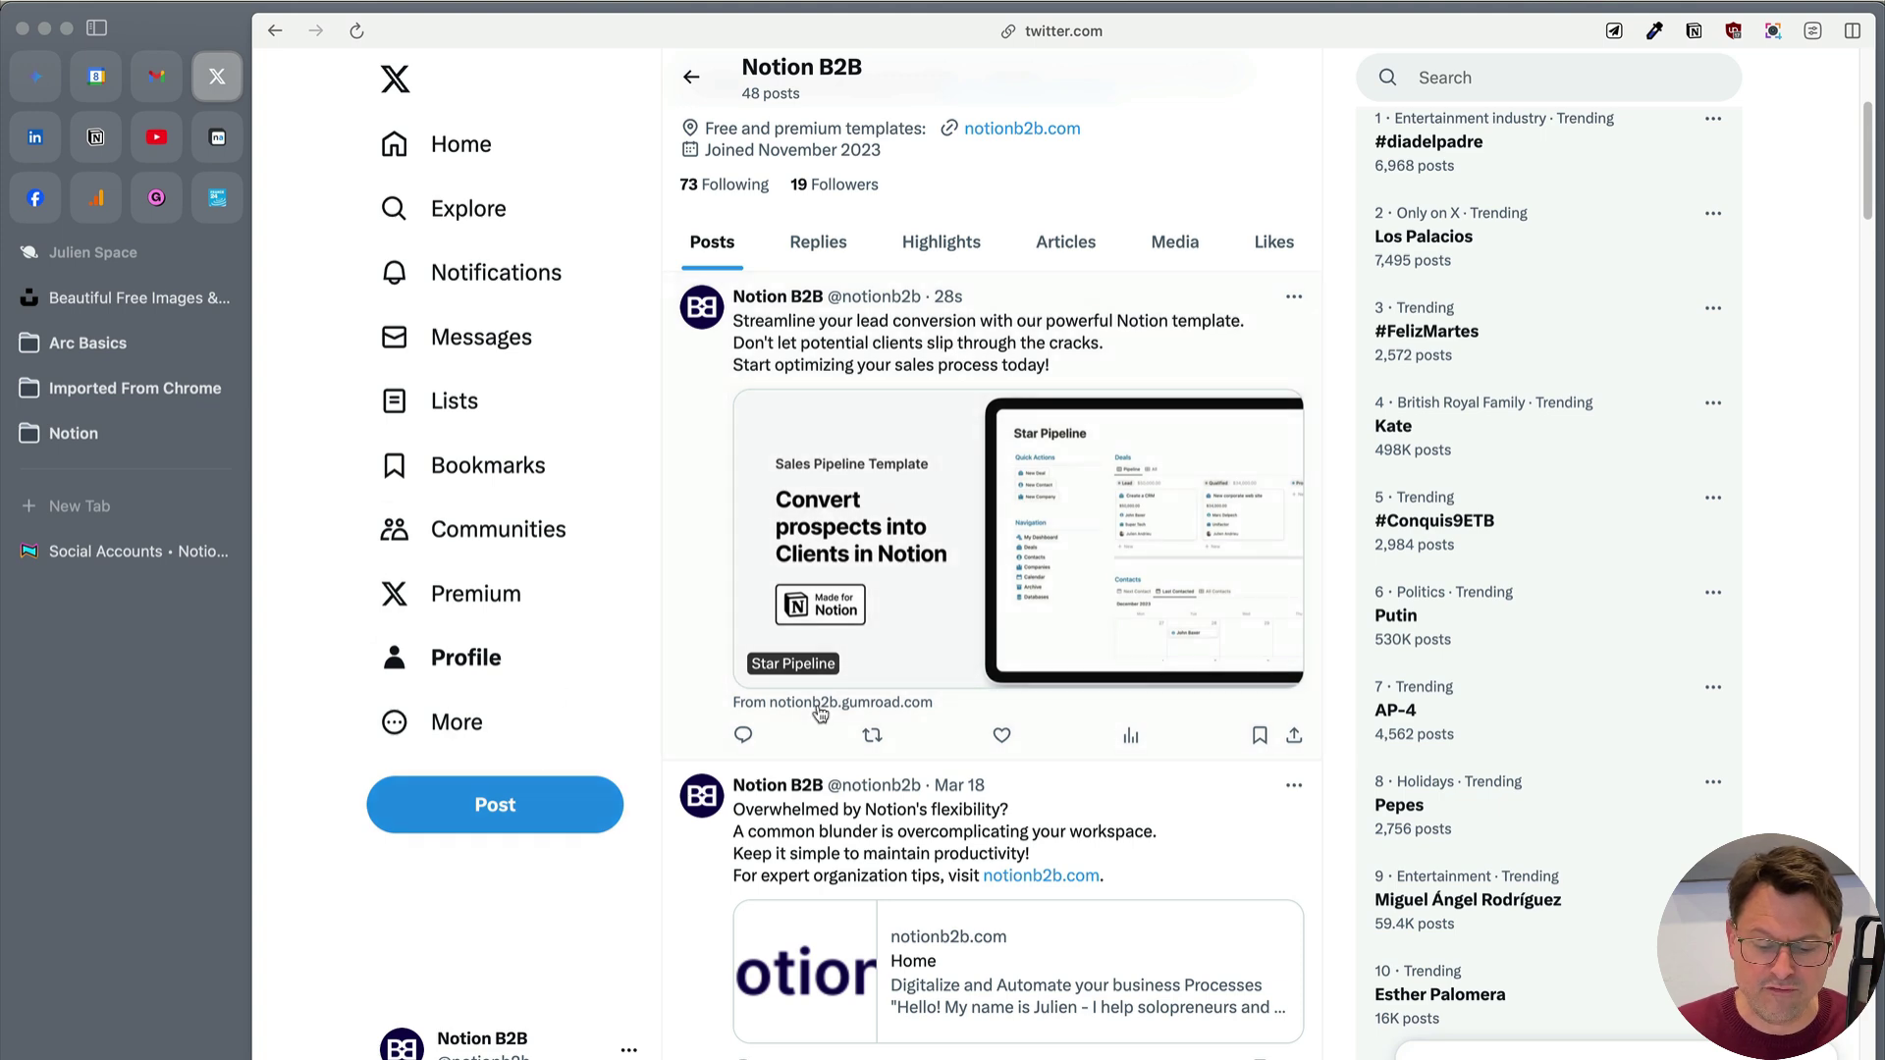
Step: Open the Unlock the full potential post, then its Star Pipeline Plus campaign page
key("super+Tab")
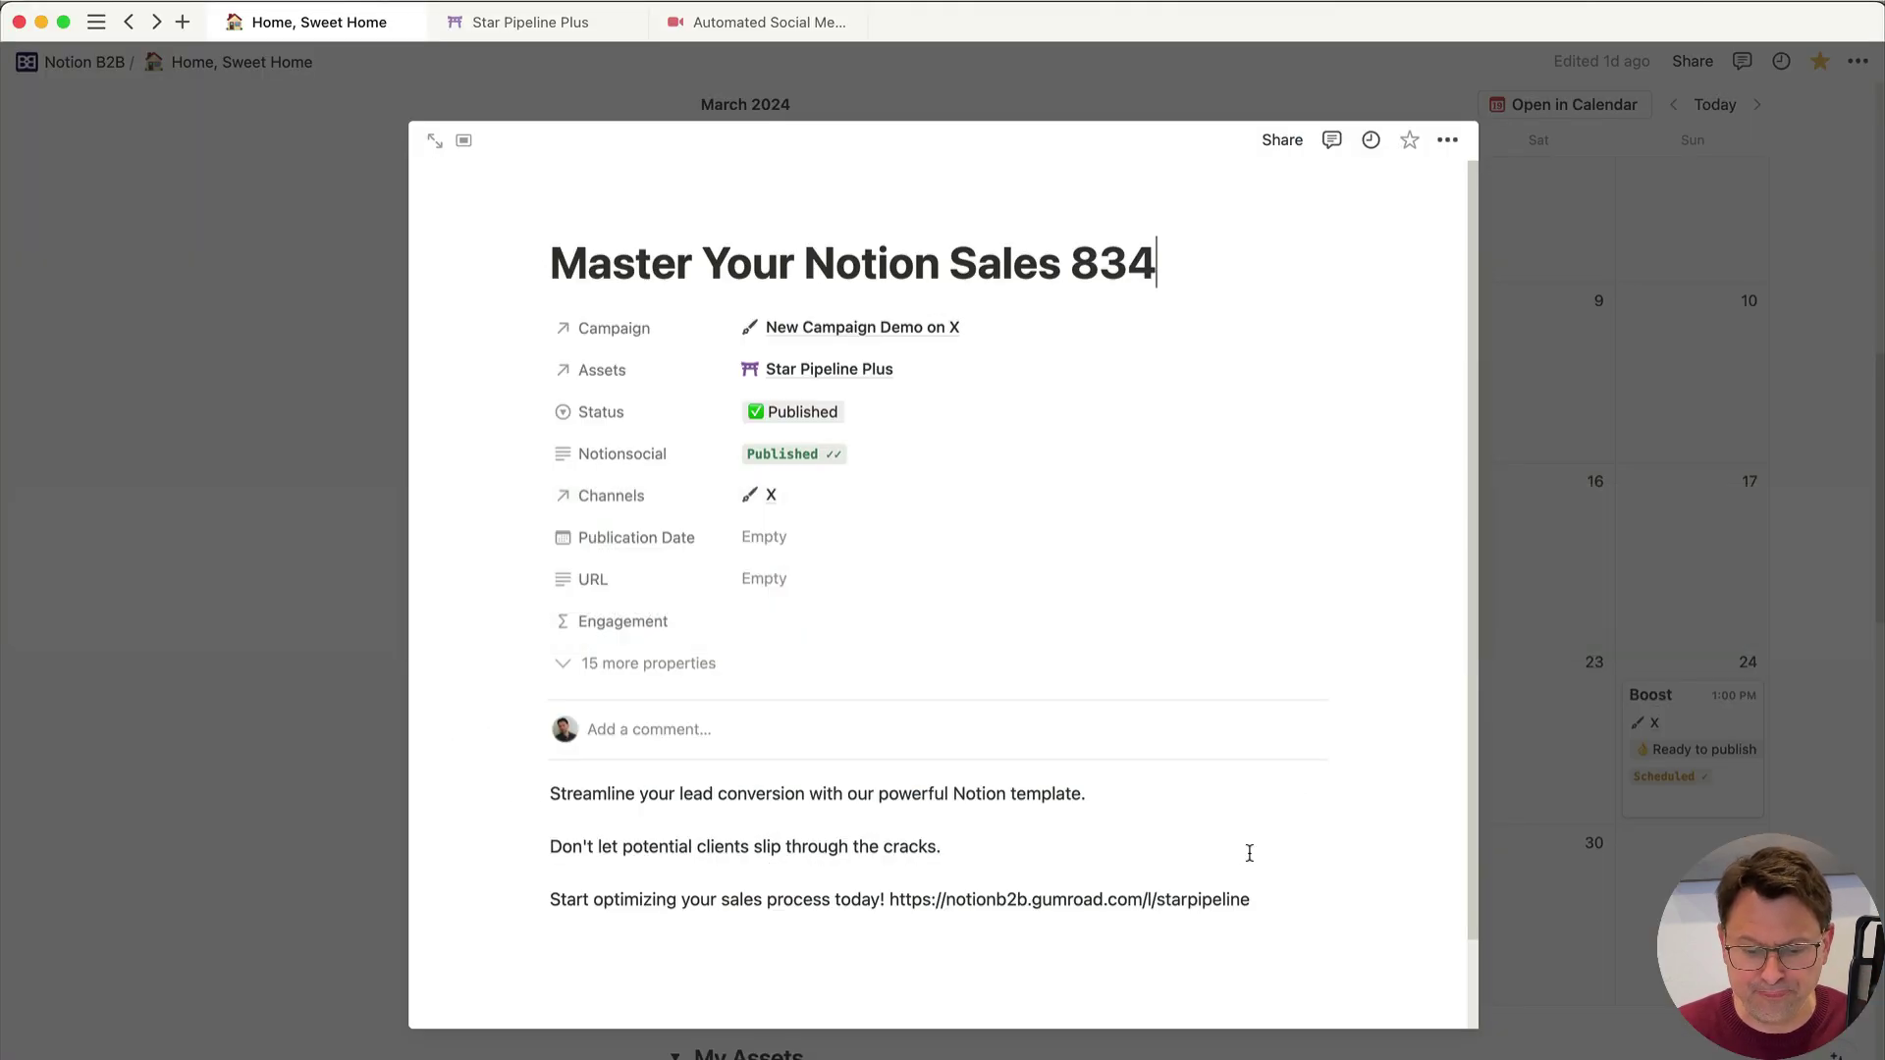
key("Escape")
left_click(1132, 498)
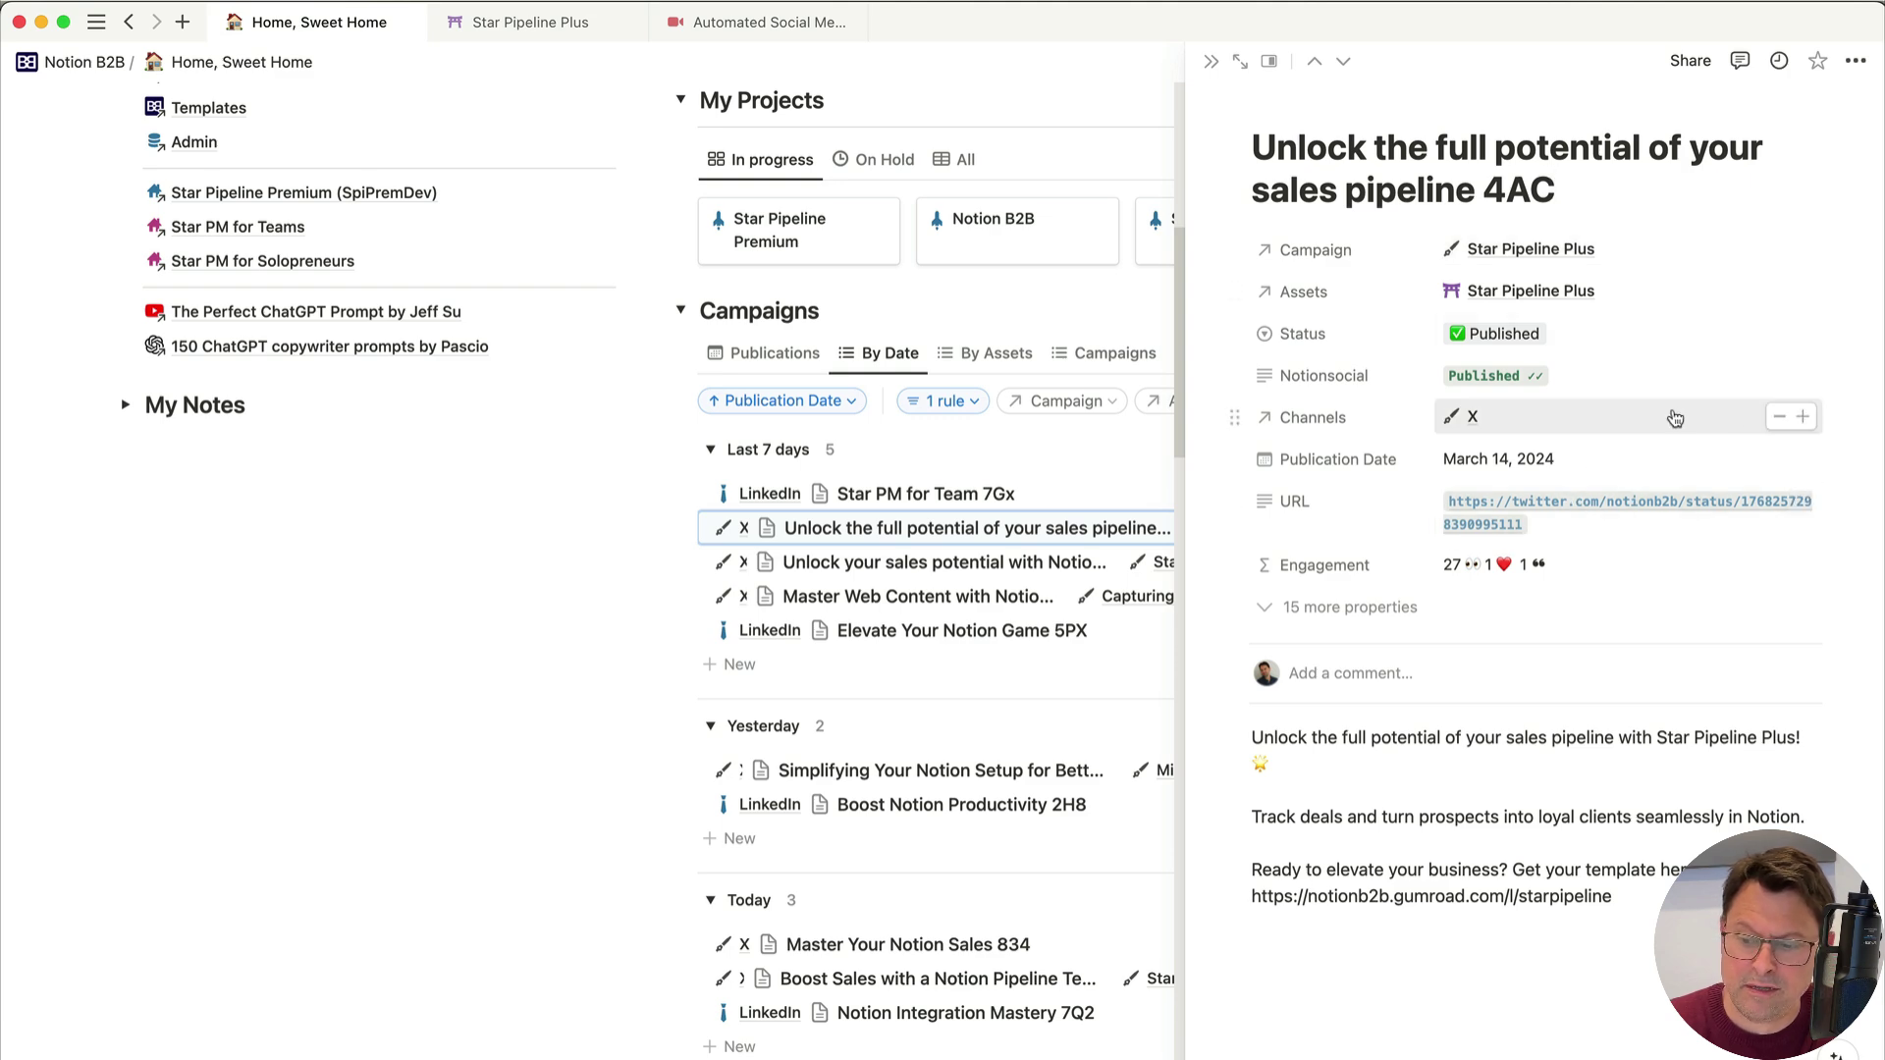
left_click(1632, 253)
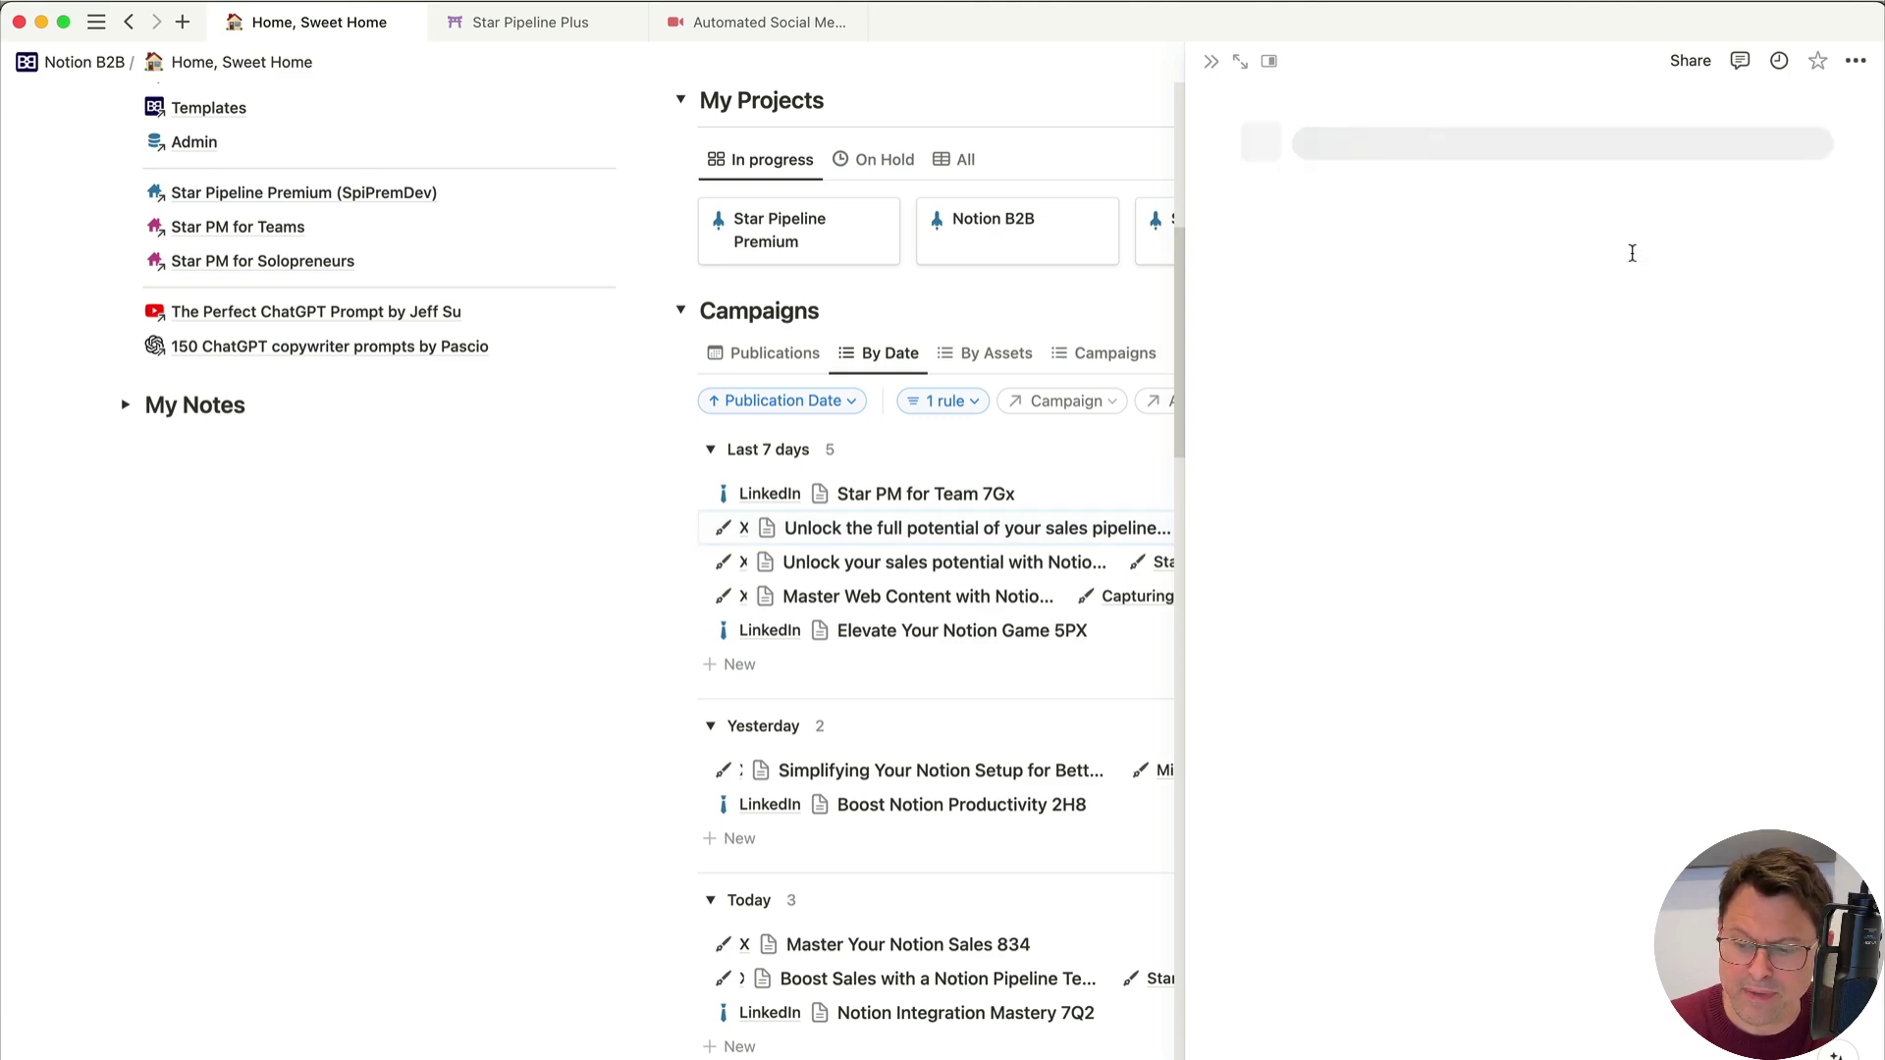
scroll(1628, 471, "down", 15)
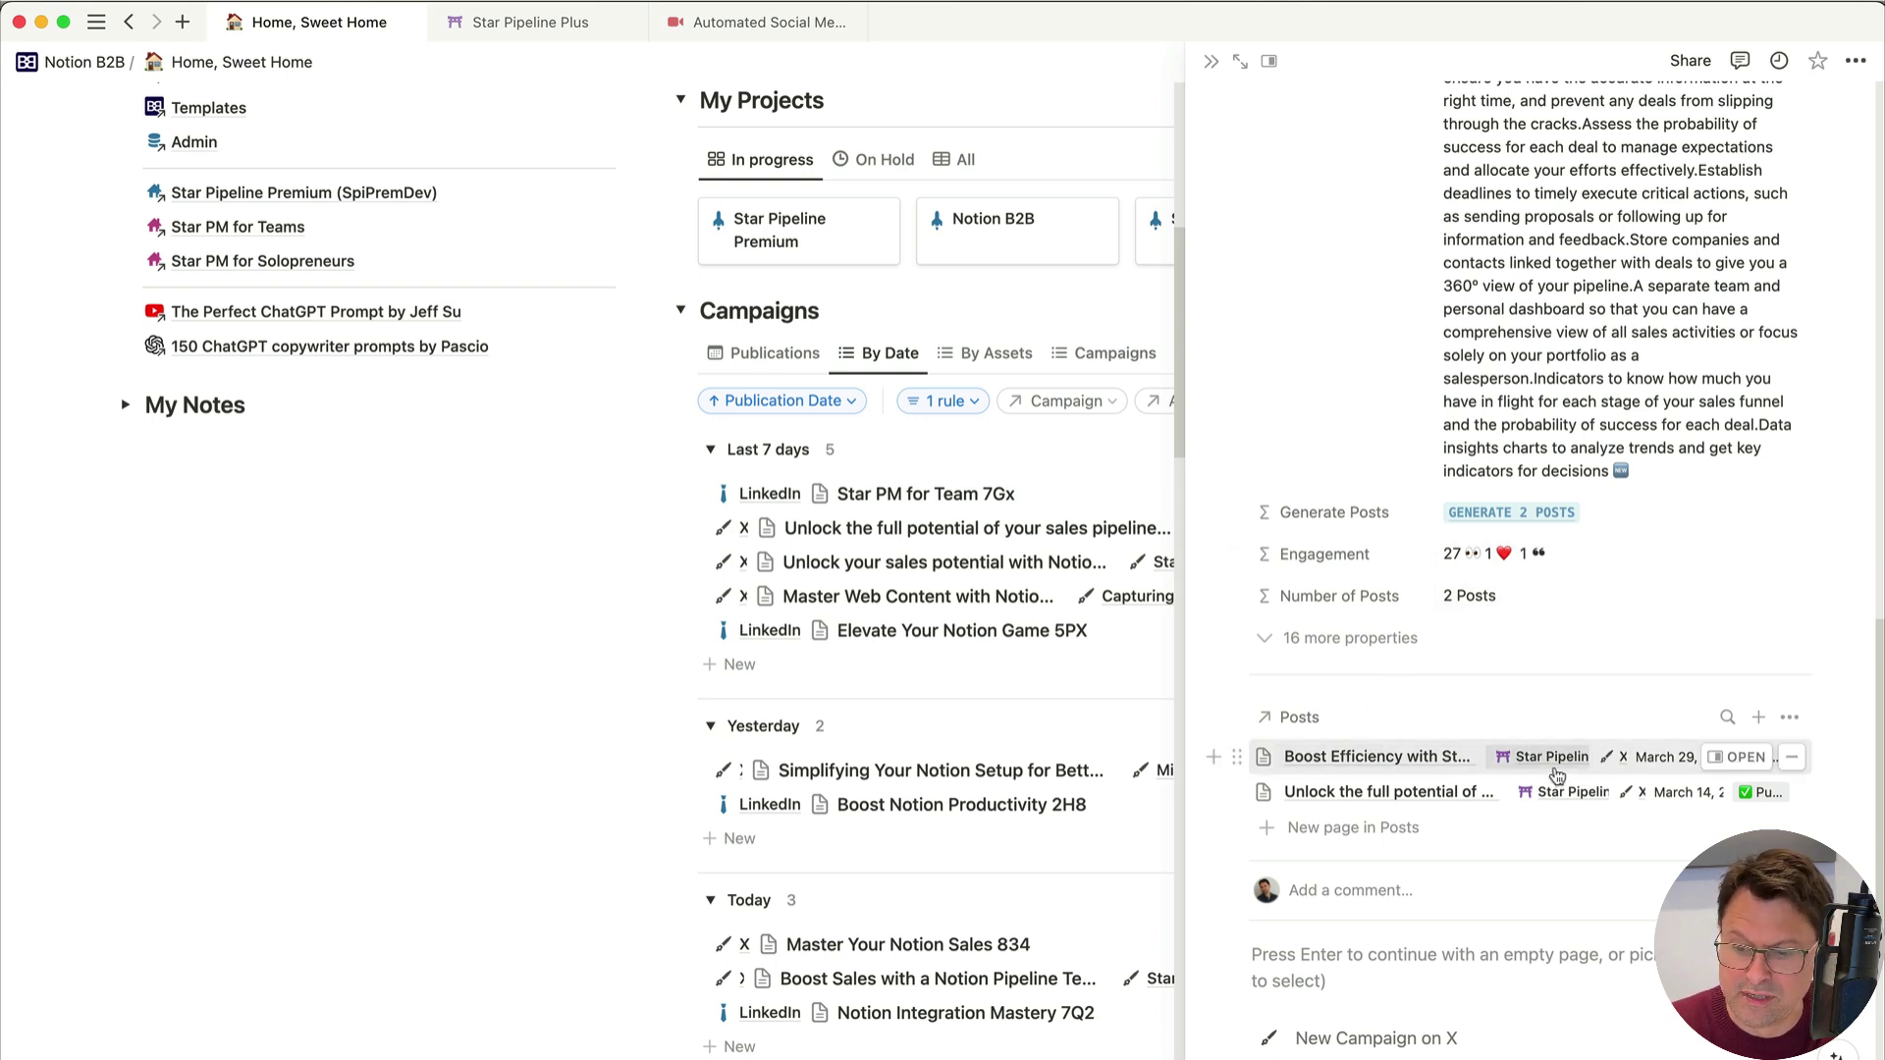
Step: Expand the campaign to full page and open the Unlock the full potential post from its Posts list
left_click(1240, 61)
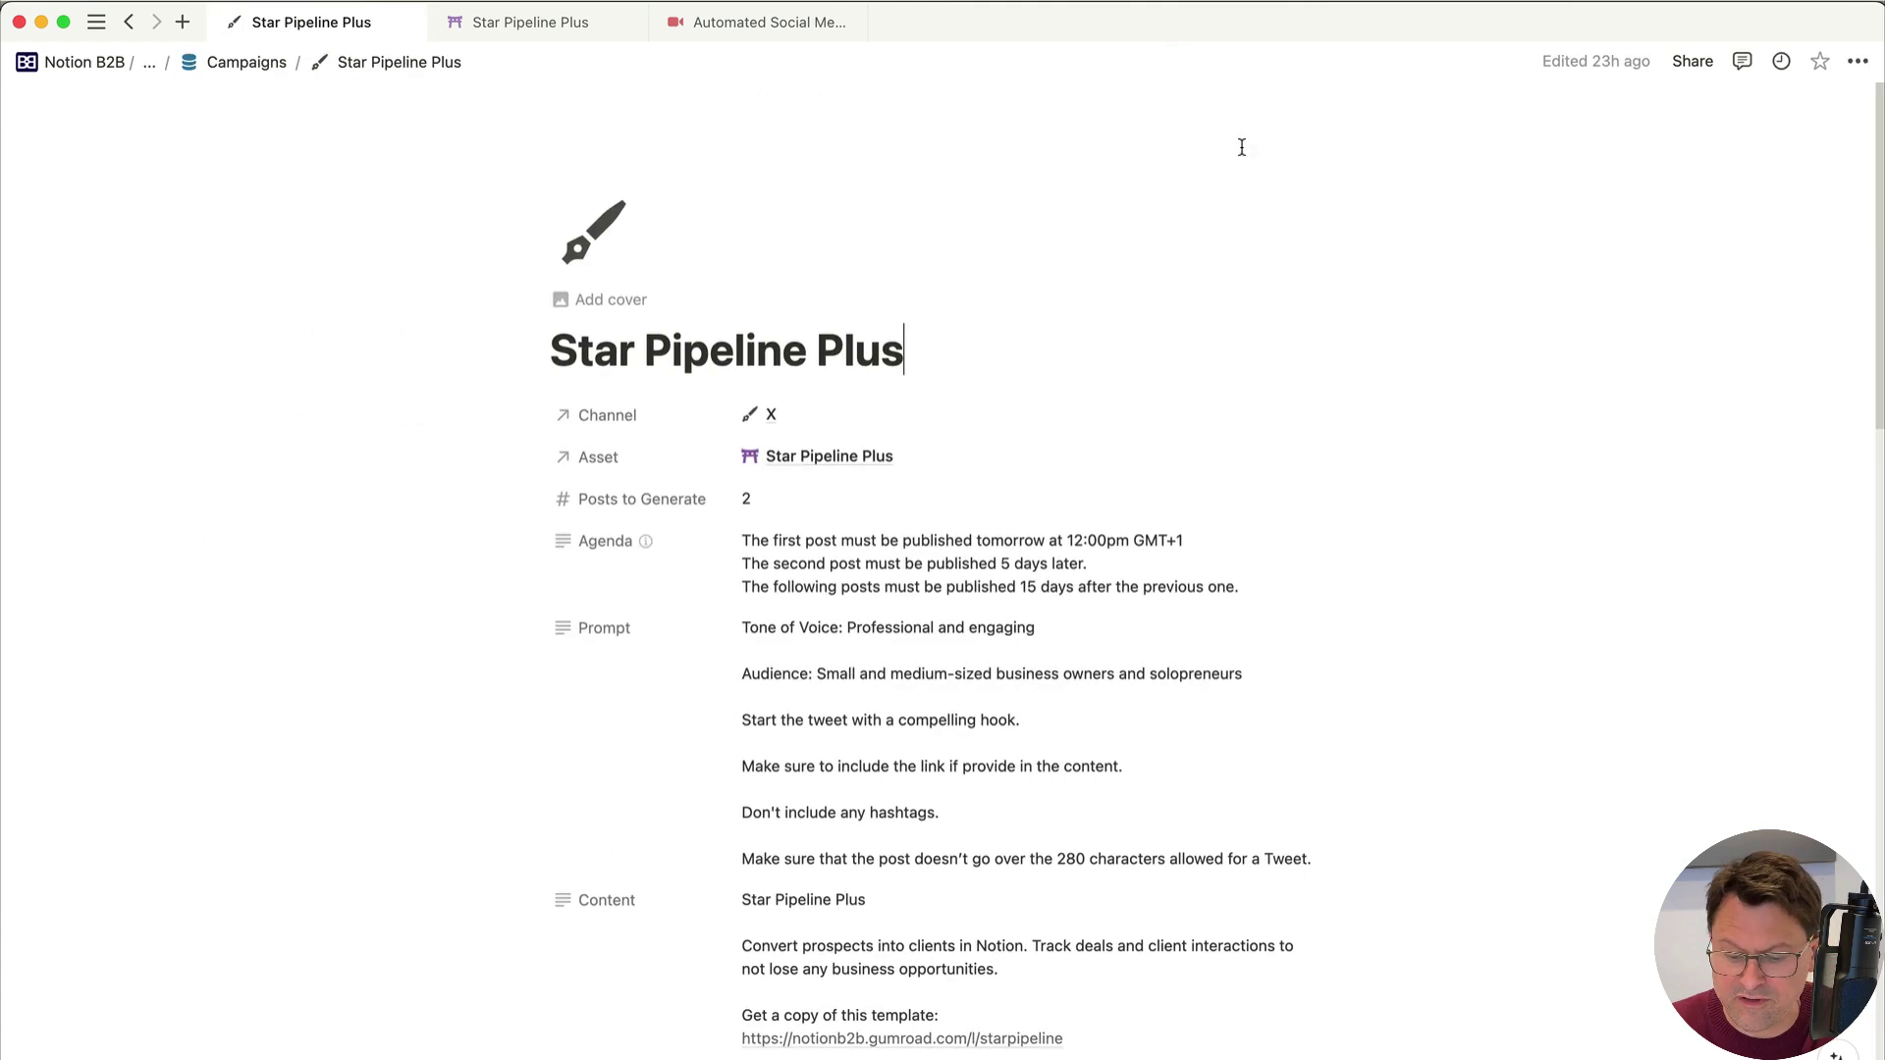
scroll(1239, 648, "down", 15)
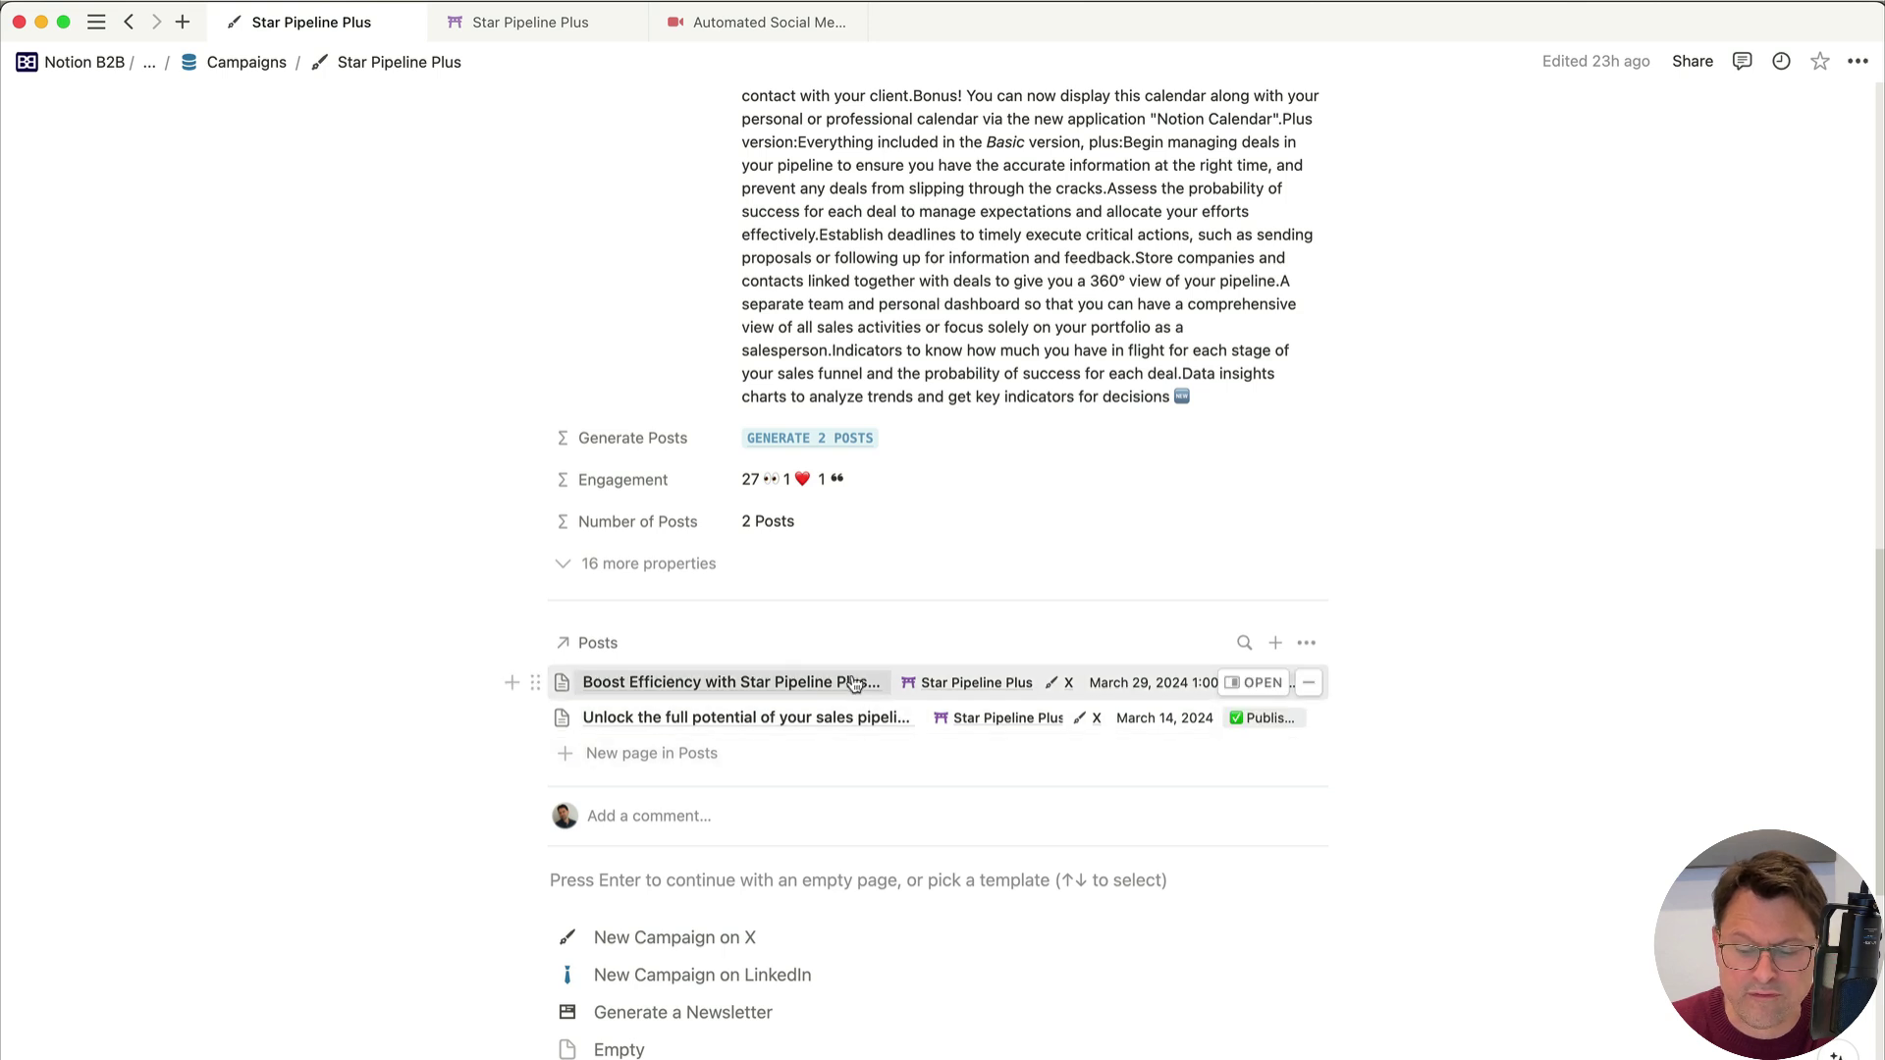
left_click(1253, 682)
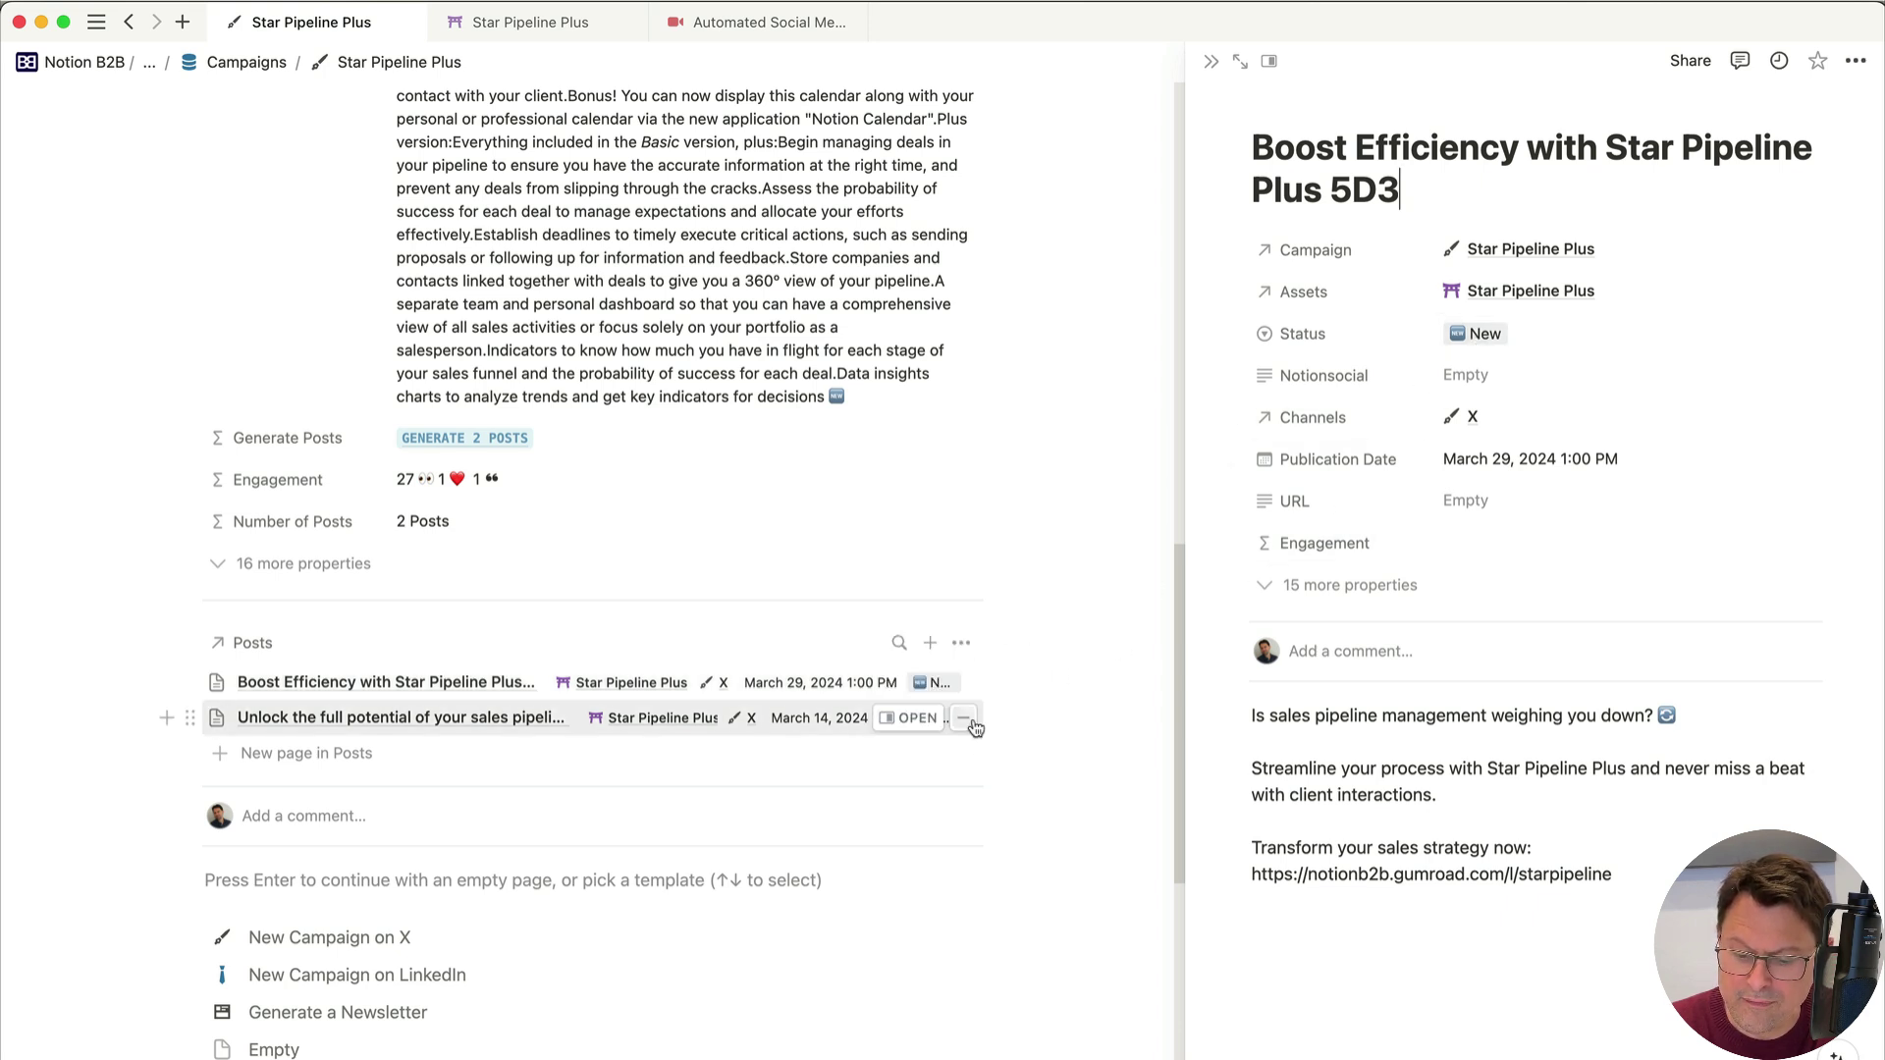
left_click(915, 718)
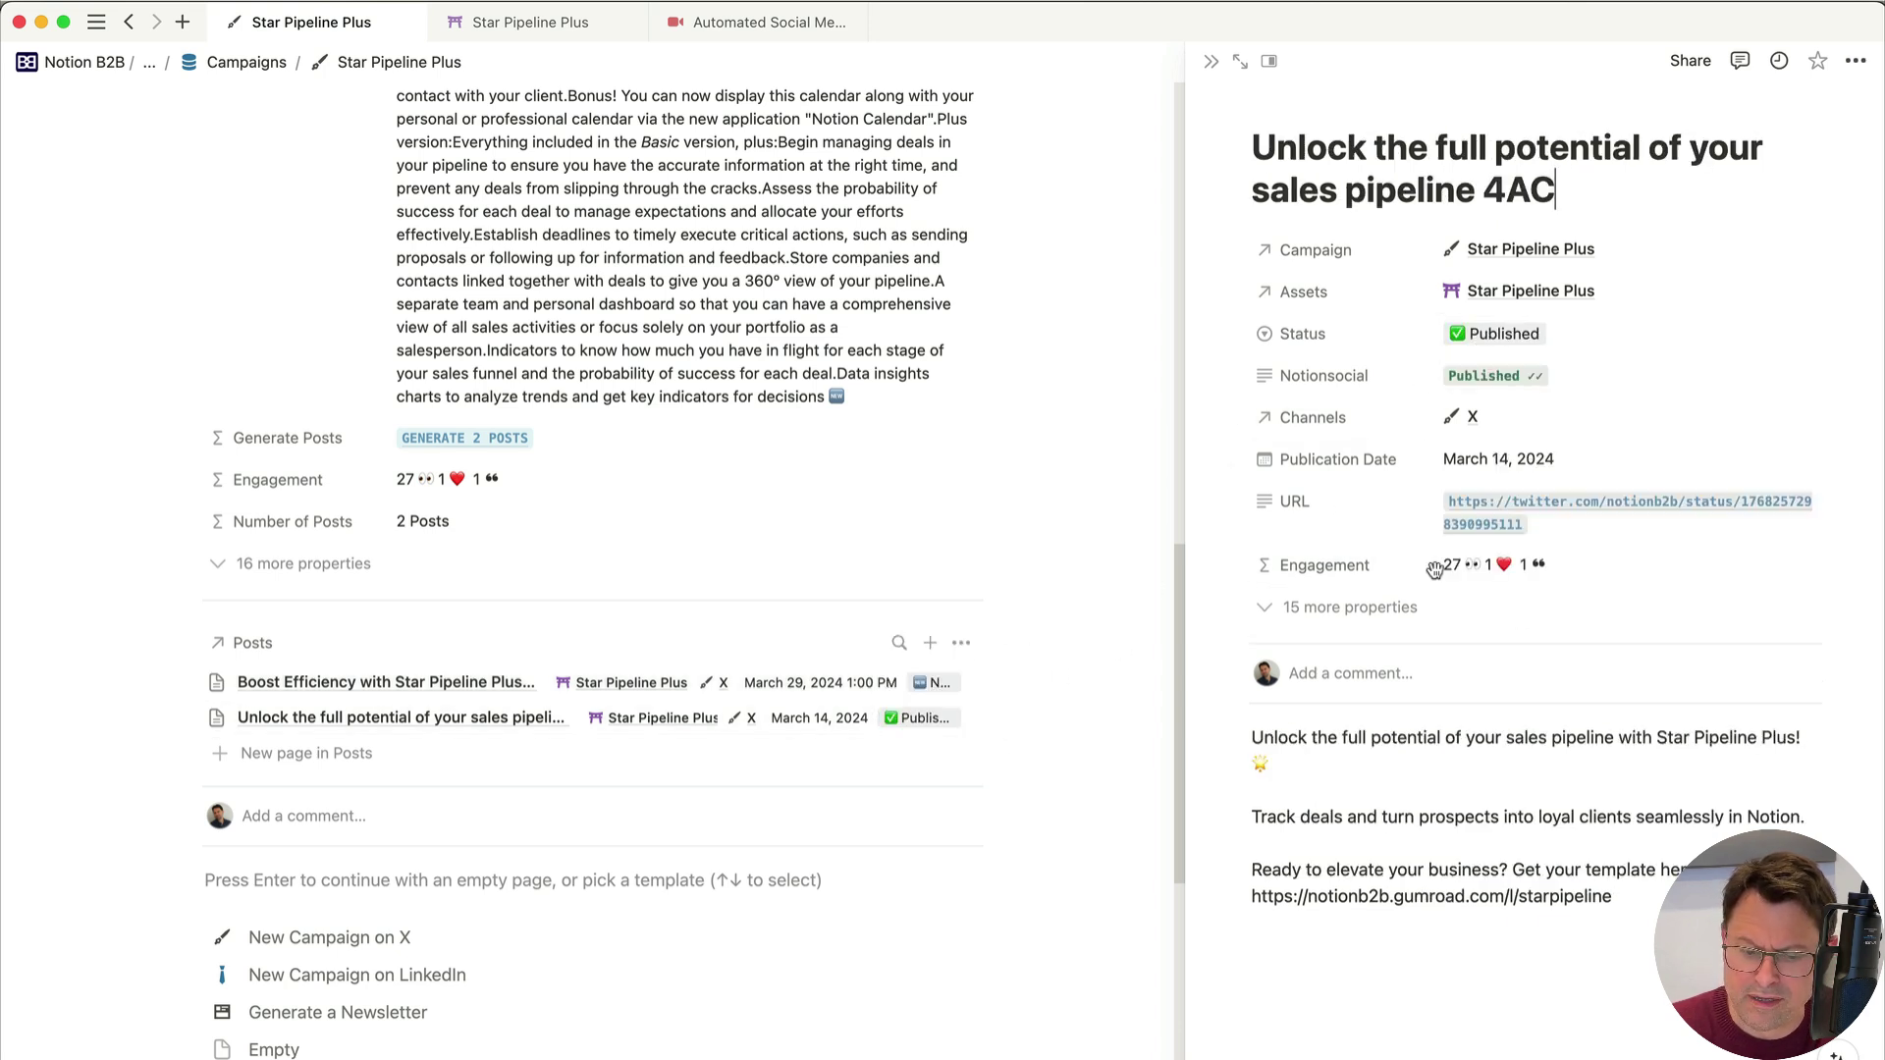